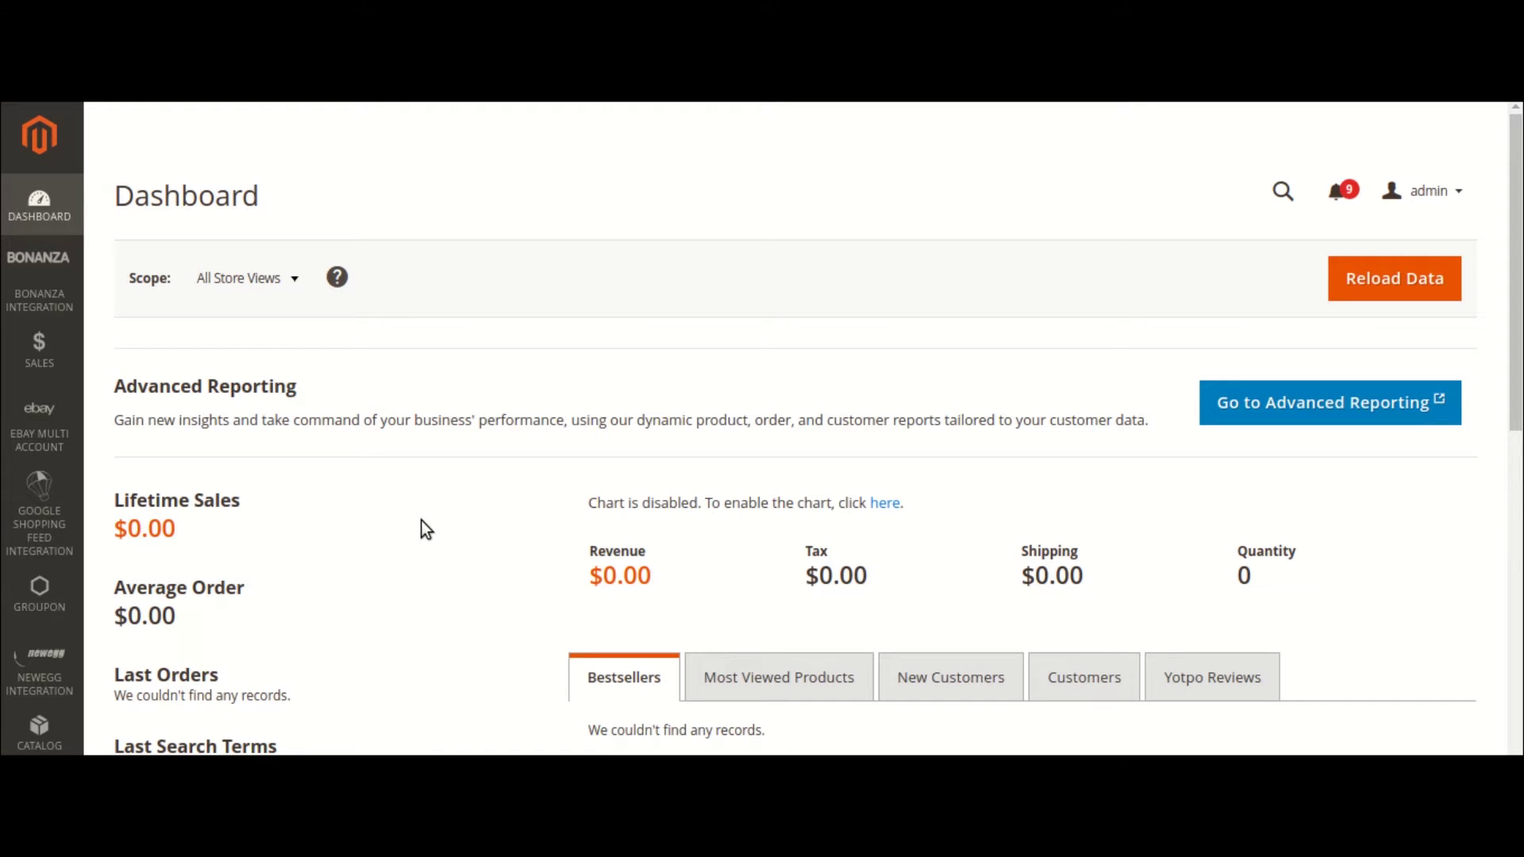
# Step: Open the Amazon Integration profiles list and start adding a new profile
pyautogui.scroll(-3, 421, 510)
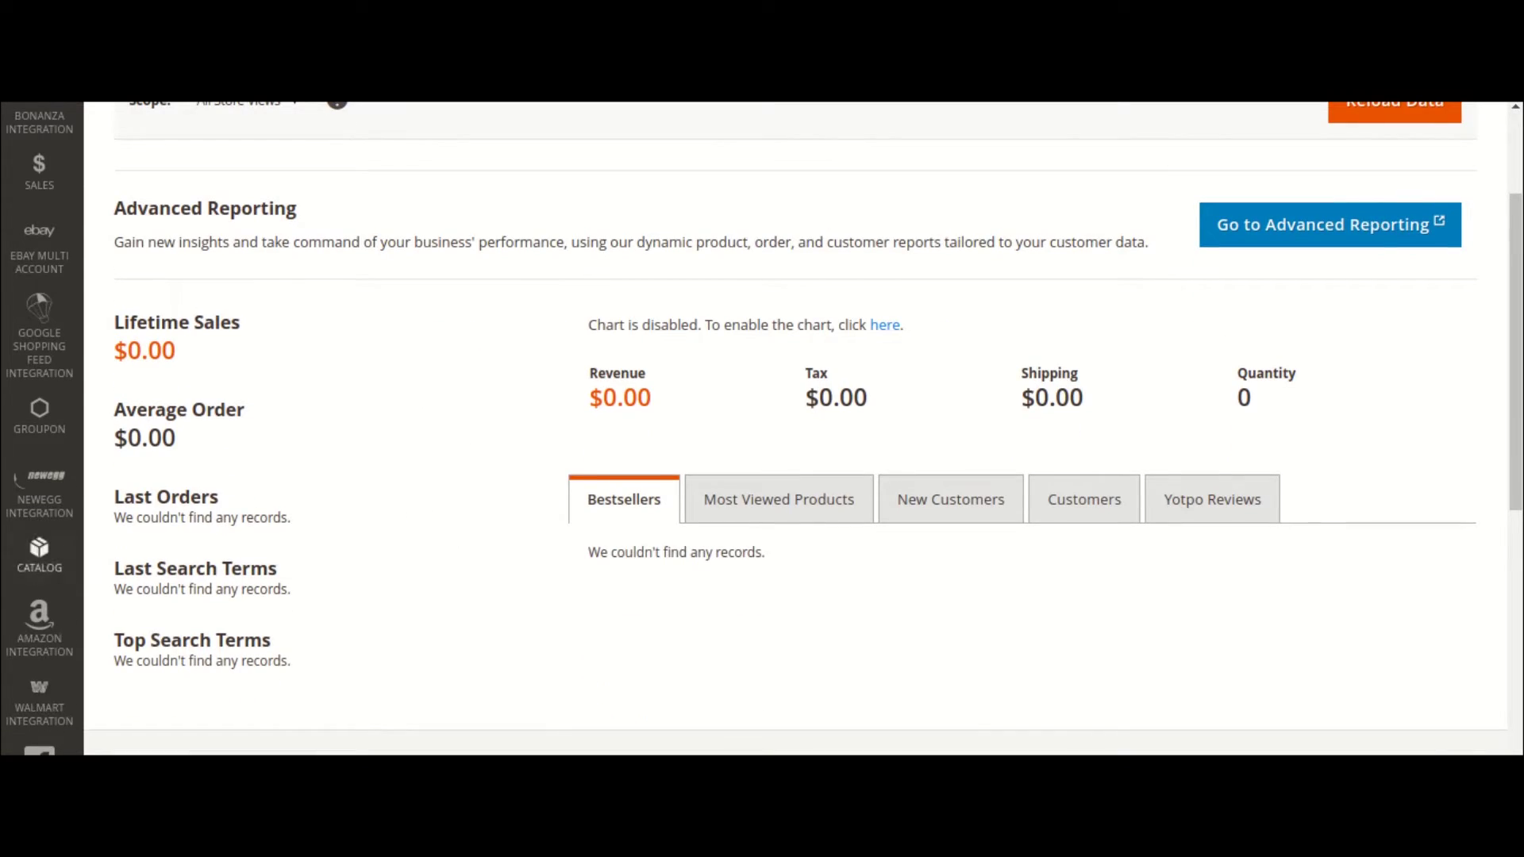
pyautogui.click(32, 644)
pyautogui.scroll(3, 413, 556)
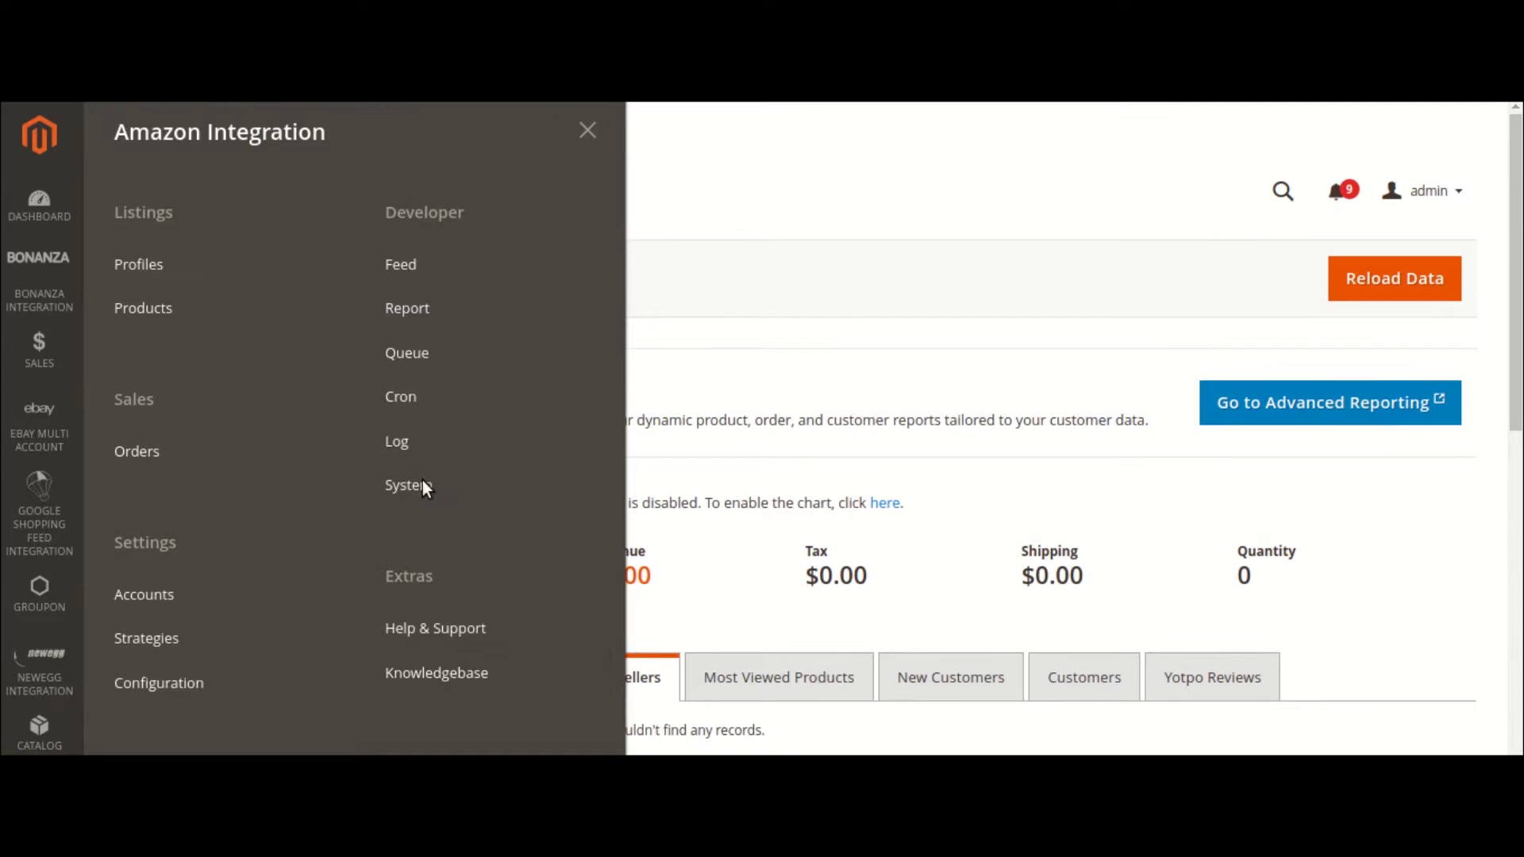
pyautogui.rightClick(156, 278)
pyautogui.click(198, 287)
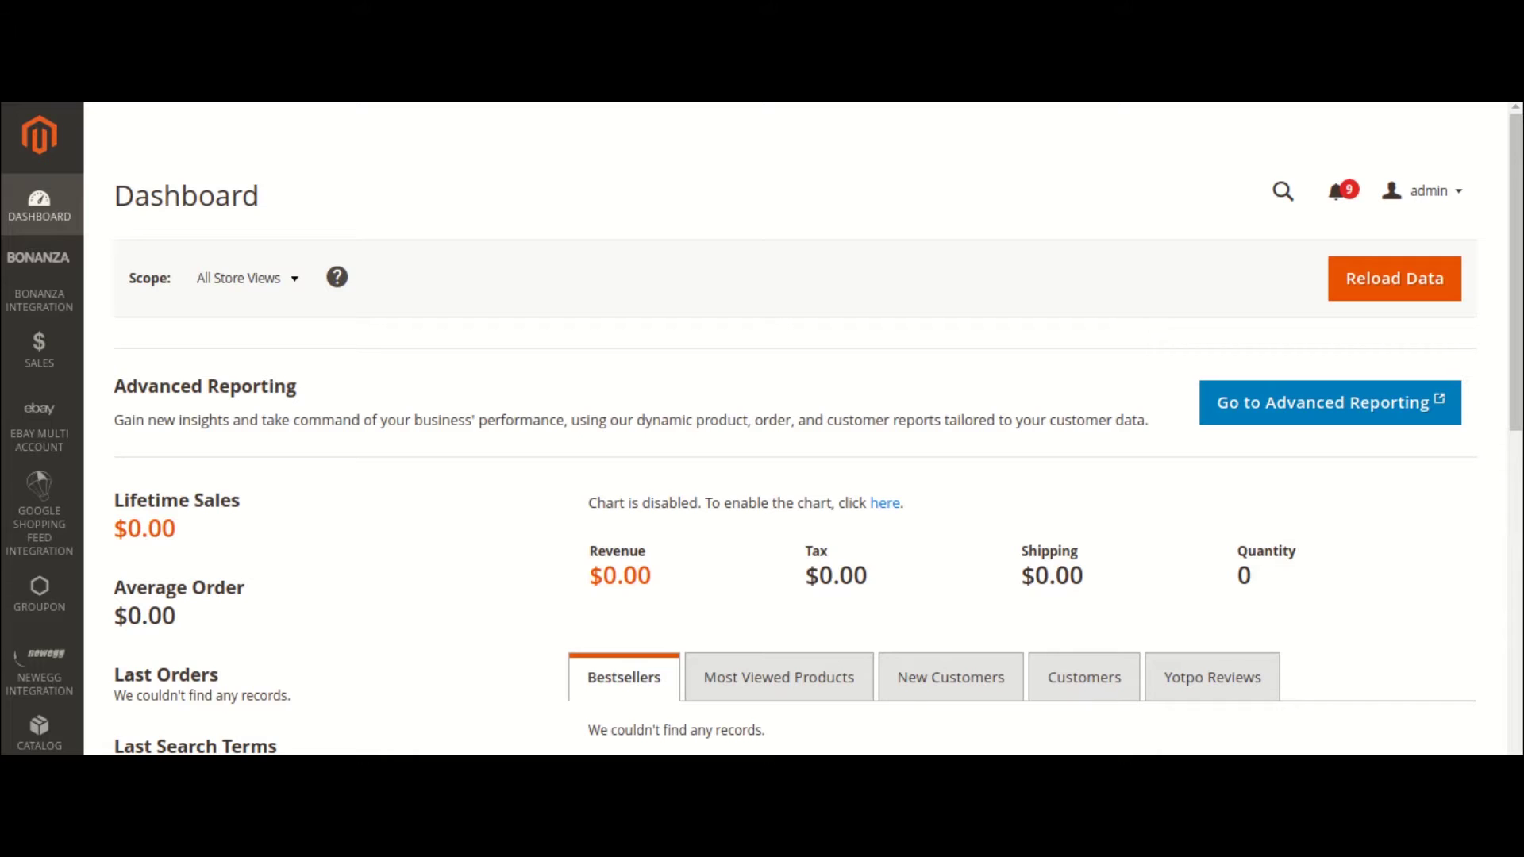
pyautogui.click(1269, 741)
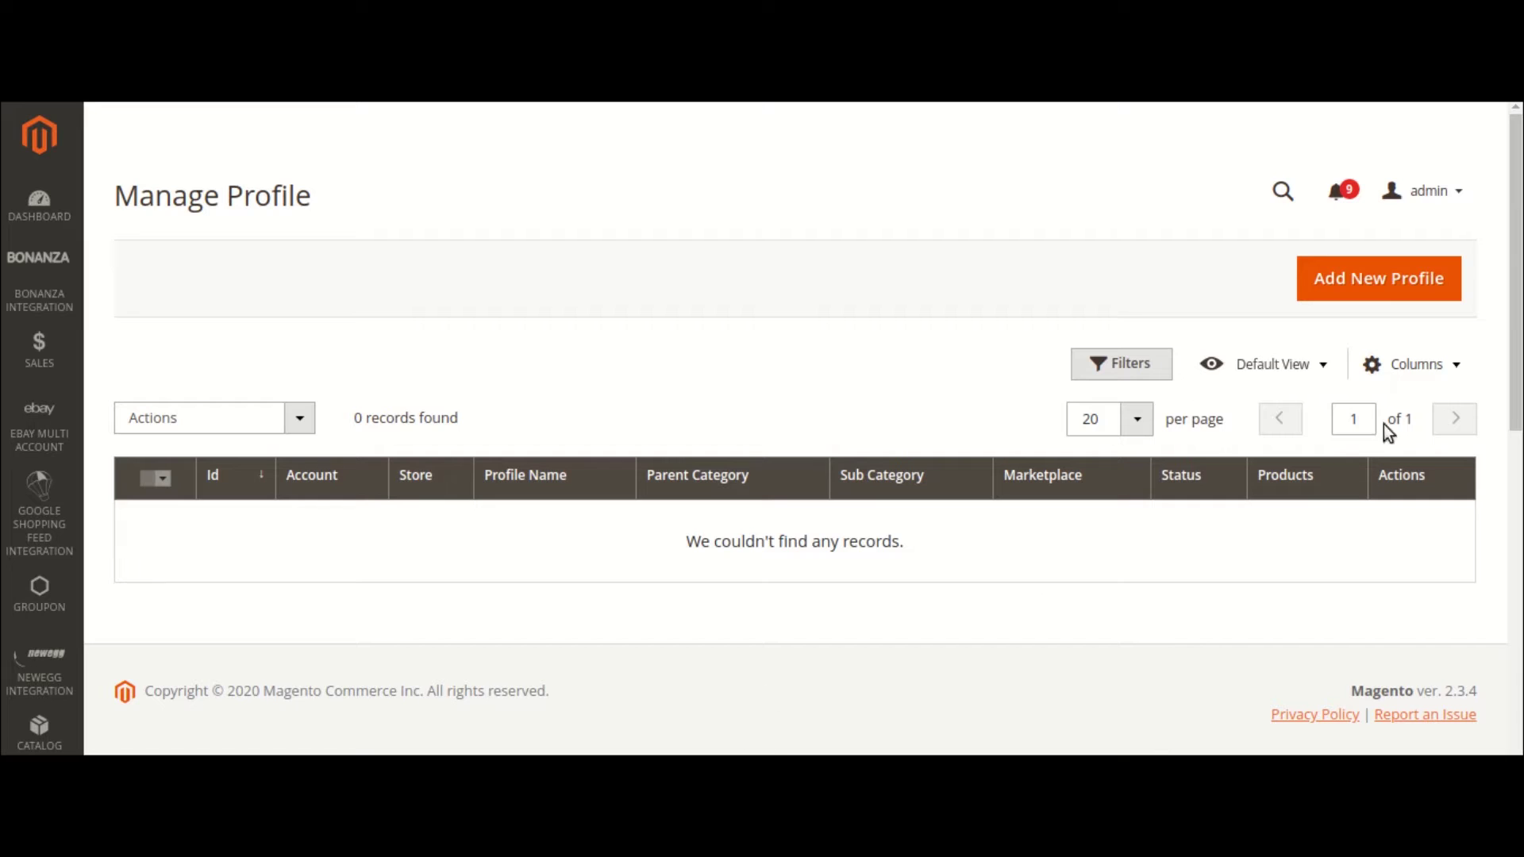
pyautogui.click(1404, 291)
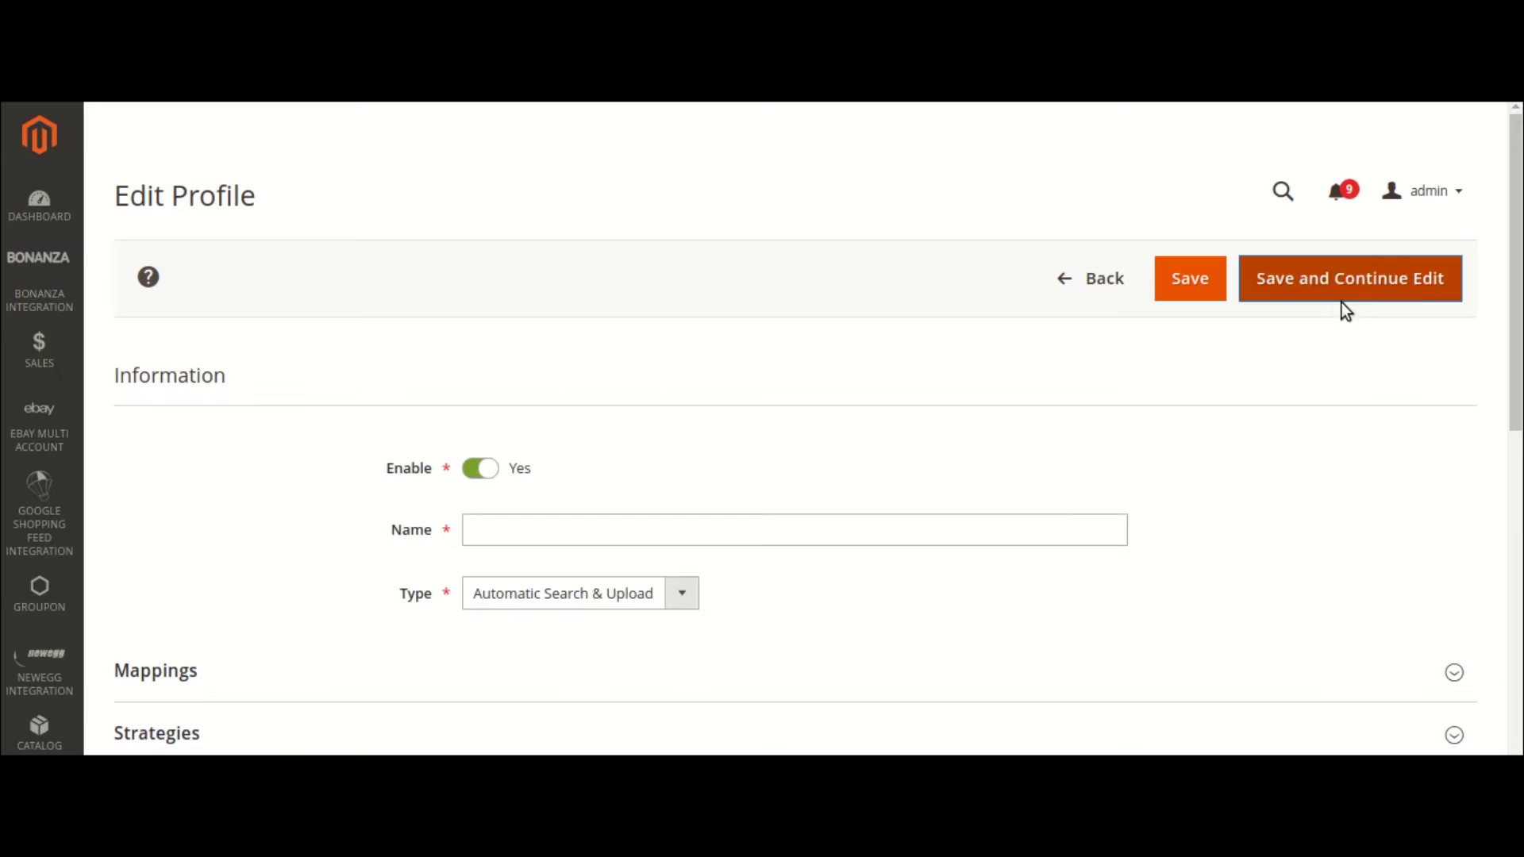
# Step: Look over the sections of the new profile form, including the fields under Mappings
pyautogui.scroll(-3, 913, 671)
pyautogui.scroll(3, 913, 672)
pyautogui.scroll(-3, 913, 673)
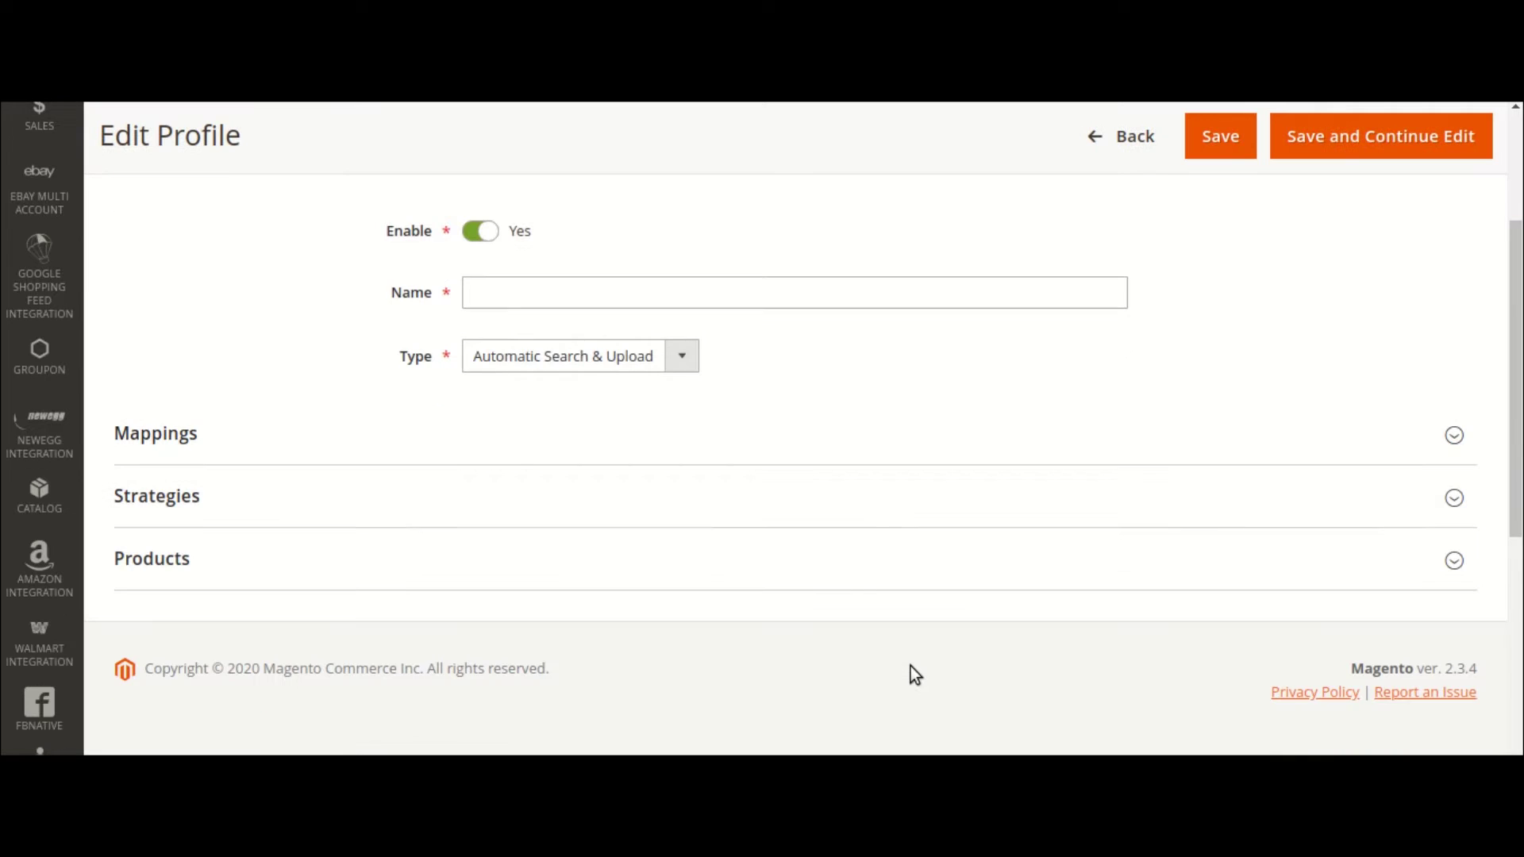
pyautogui.click(679, 440)
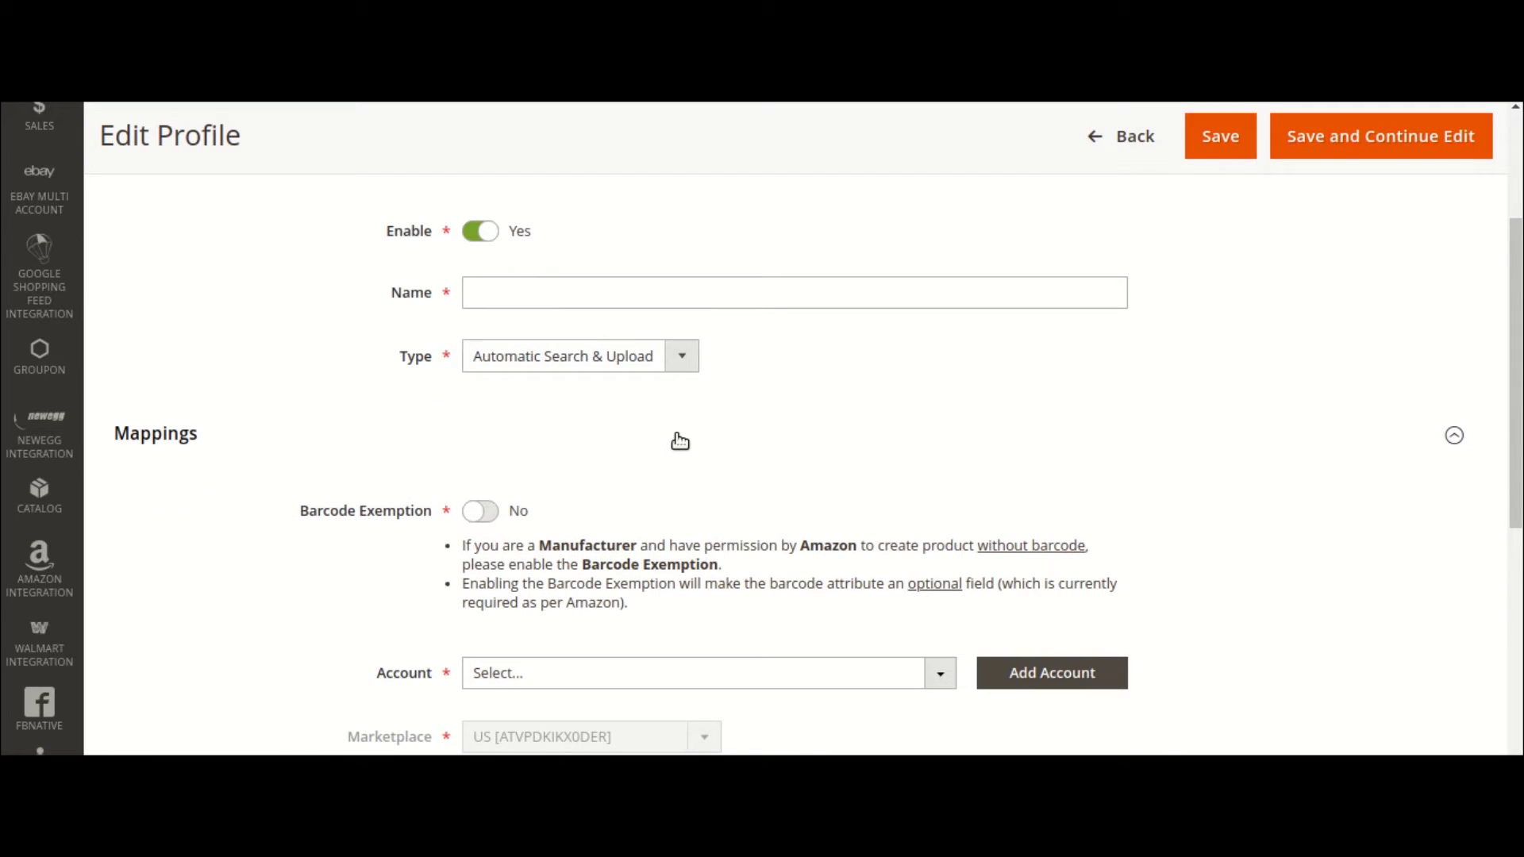
pyautogui.scroll(-4, 679, 441)
pyautogui.scroll(3, 680, 439)
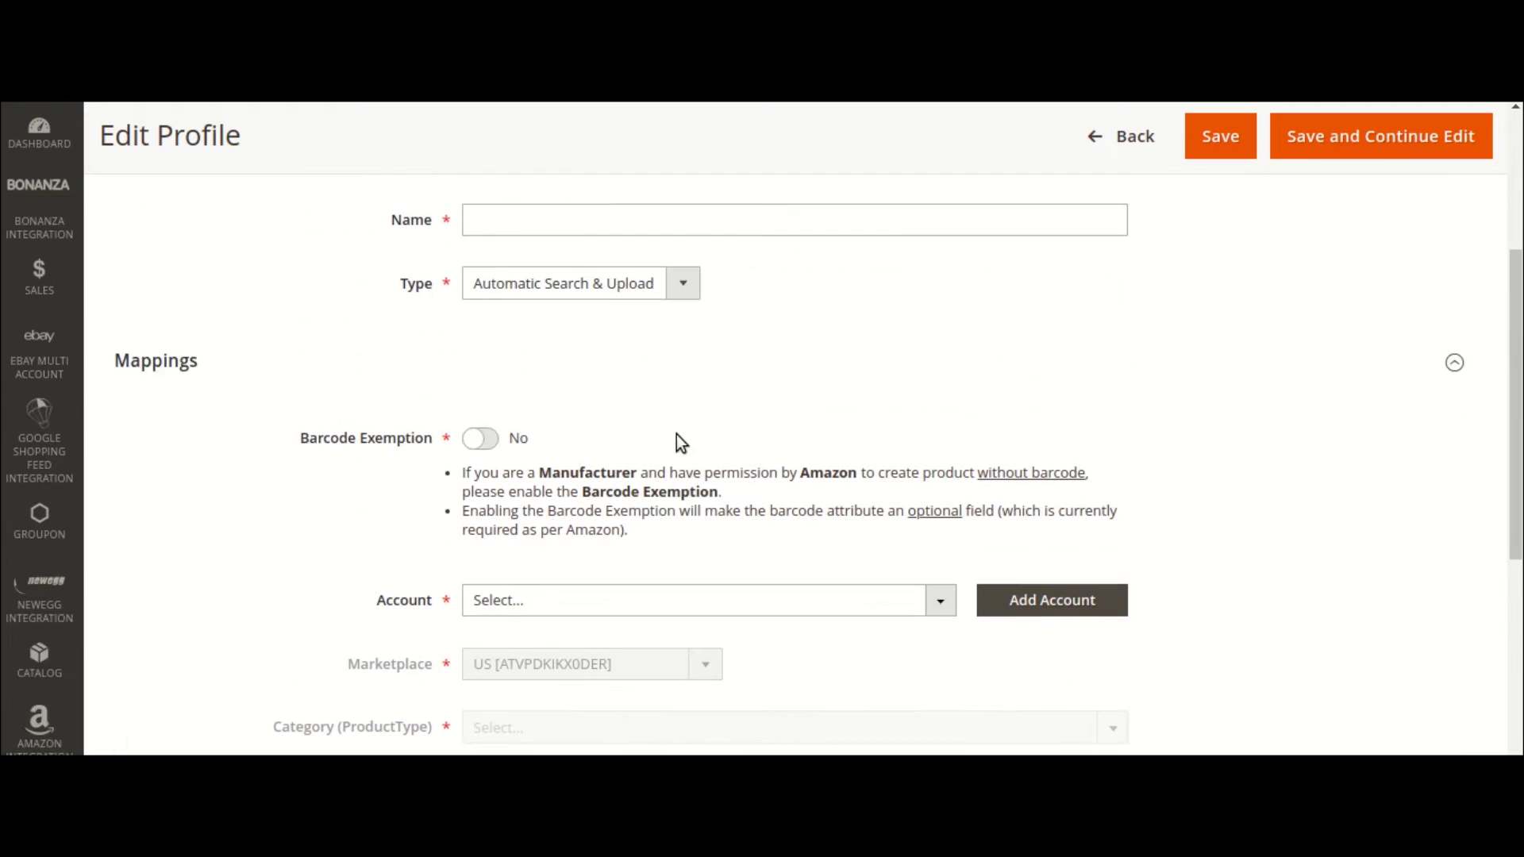
pyautogui.click(681, 387)
# Step: Enter Bag as the profile's name
pyautogui.click(614, 334)
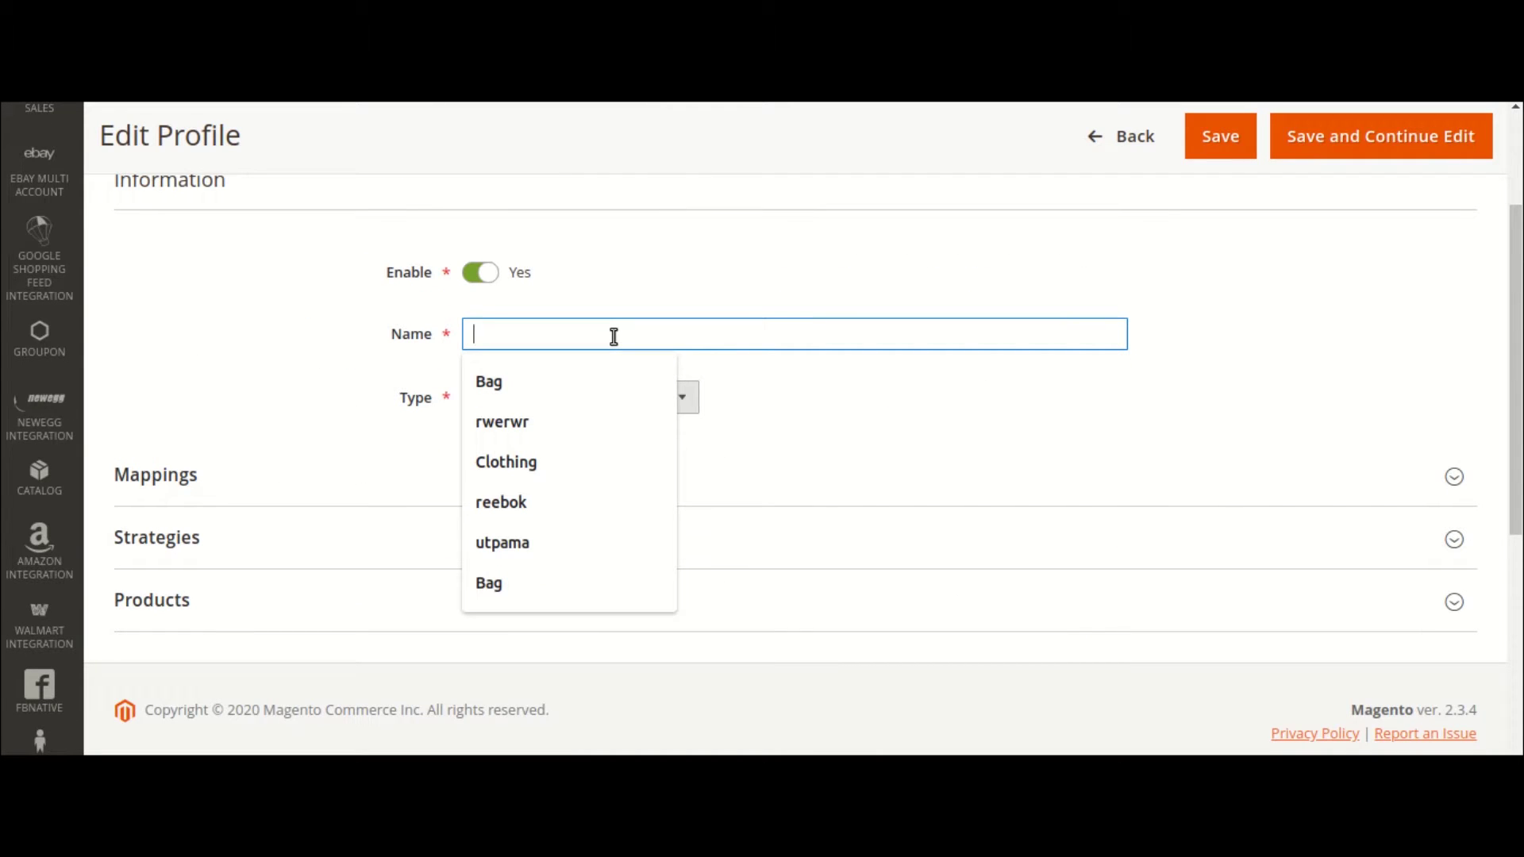
pyautogui.write('B')
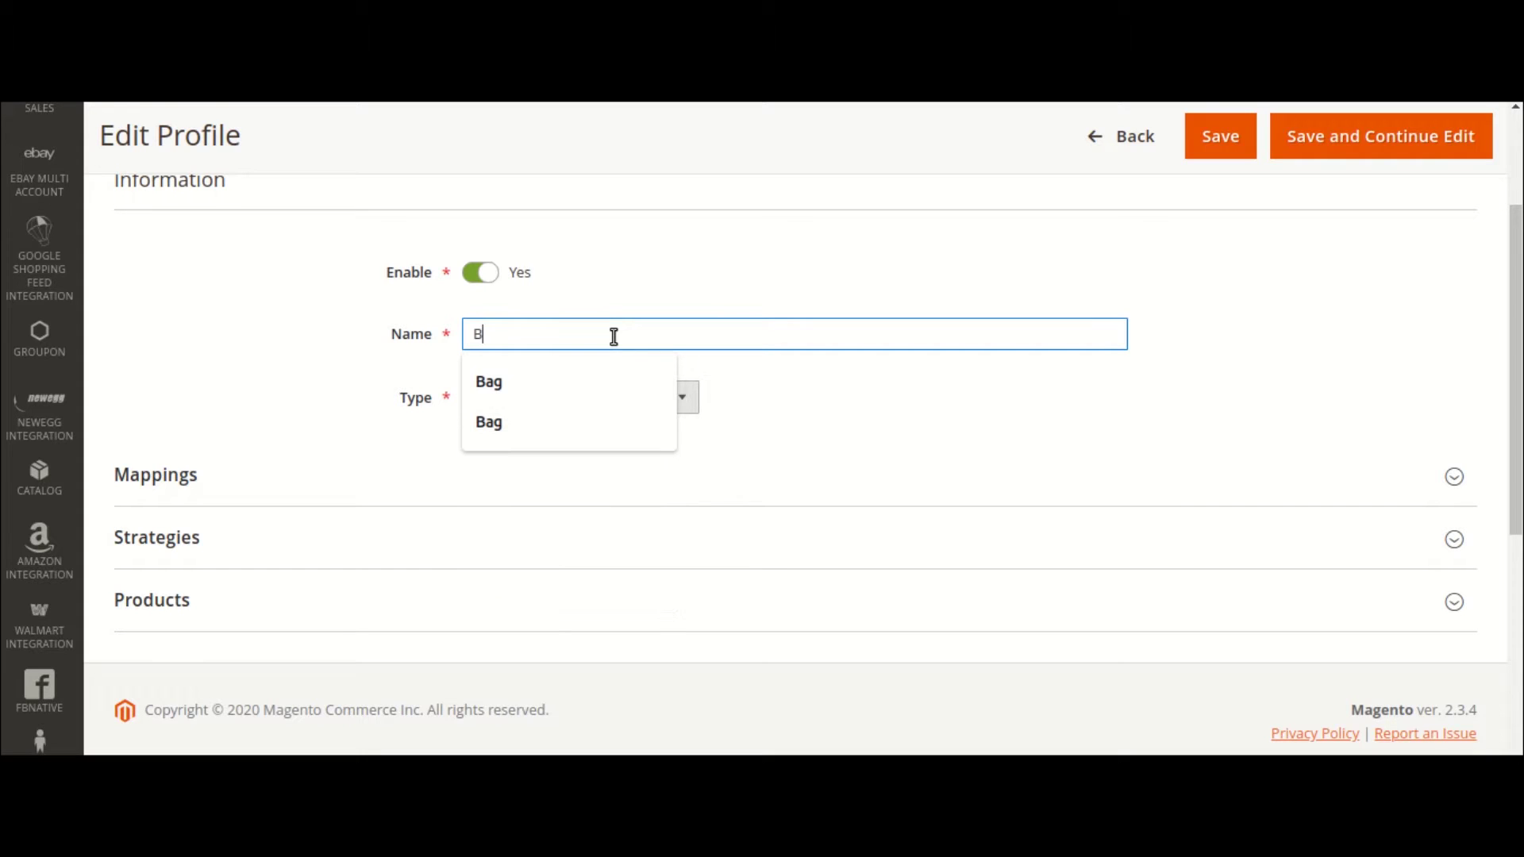
pyautogui.write('ag')
pyautogui.click(936, 255)
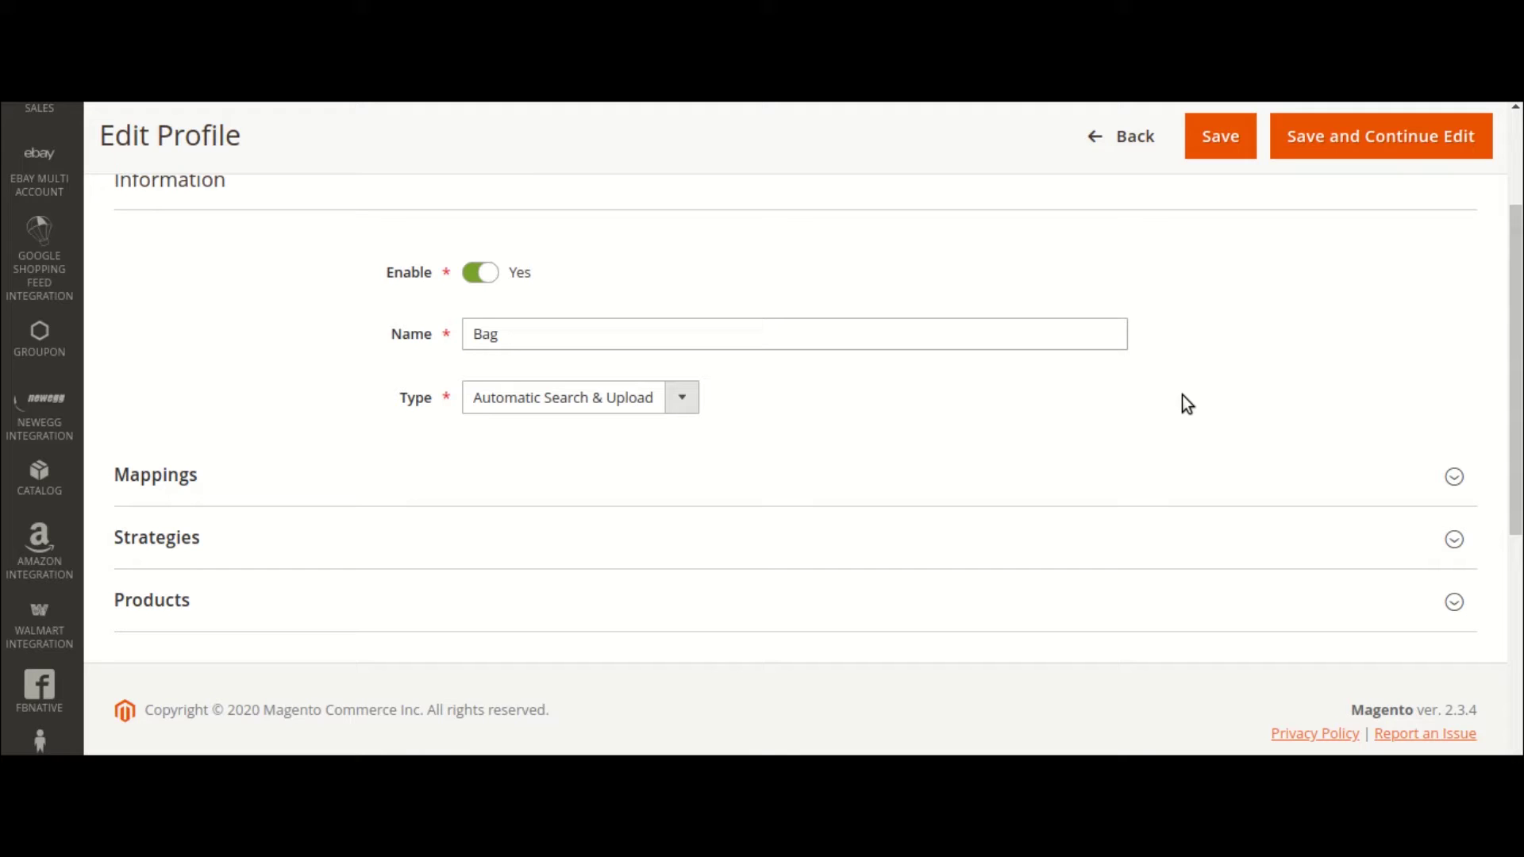
# Step: Expand the Mappings section of the profile form
pyautogui.click(1166, 474)
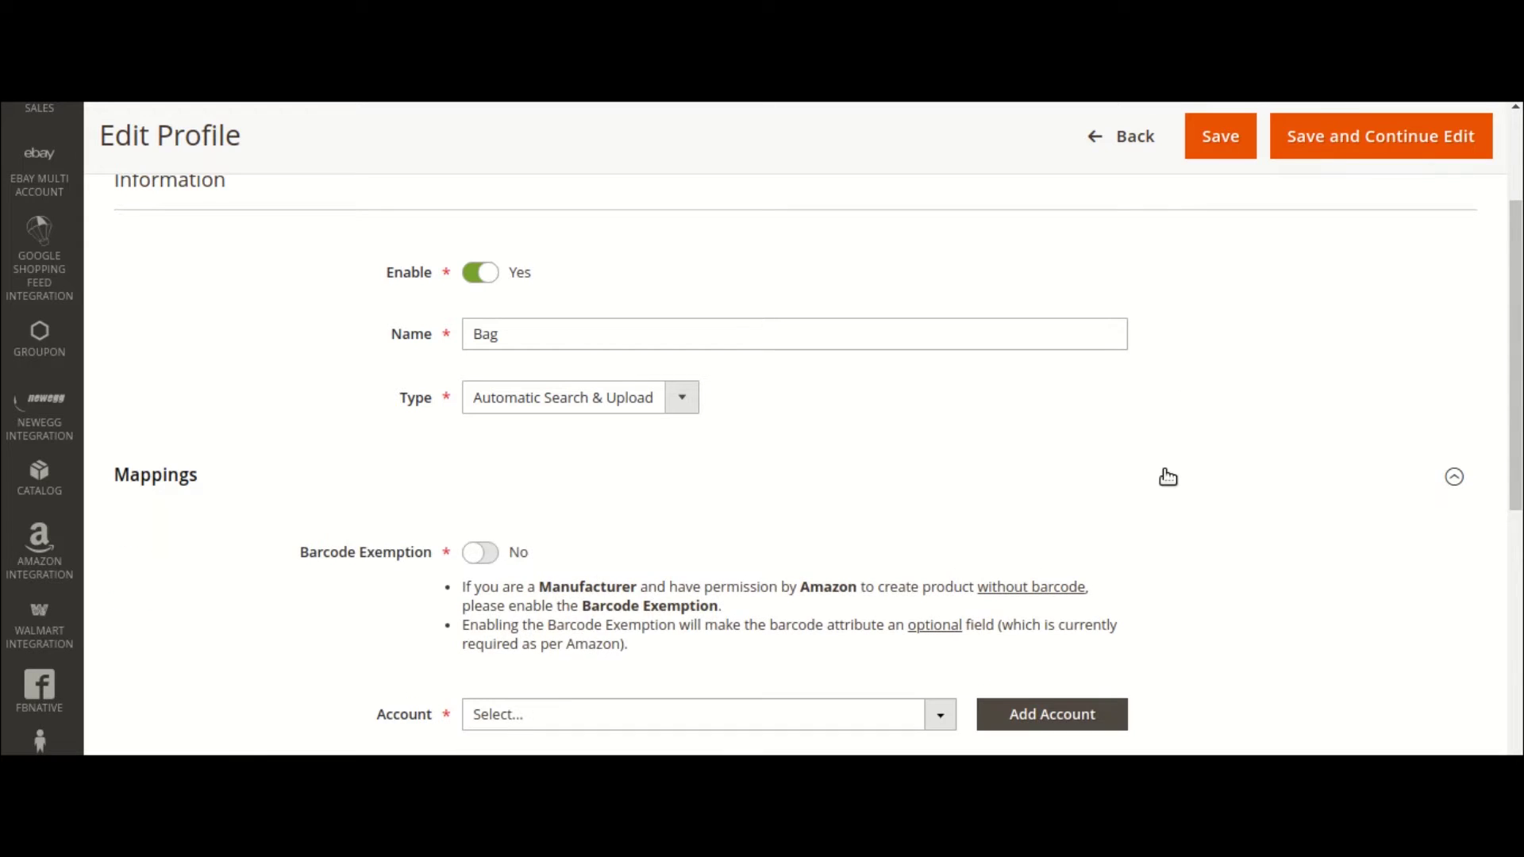
pyautogui.scroll(-4, 1169, 477)
pyautogui.scroll(-3, 1169, 477)
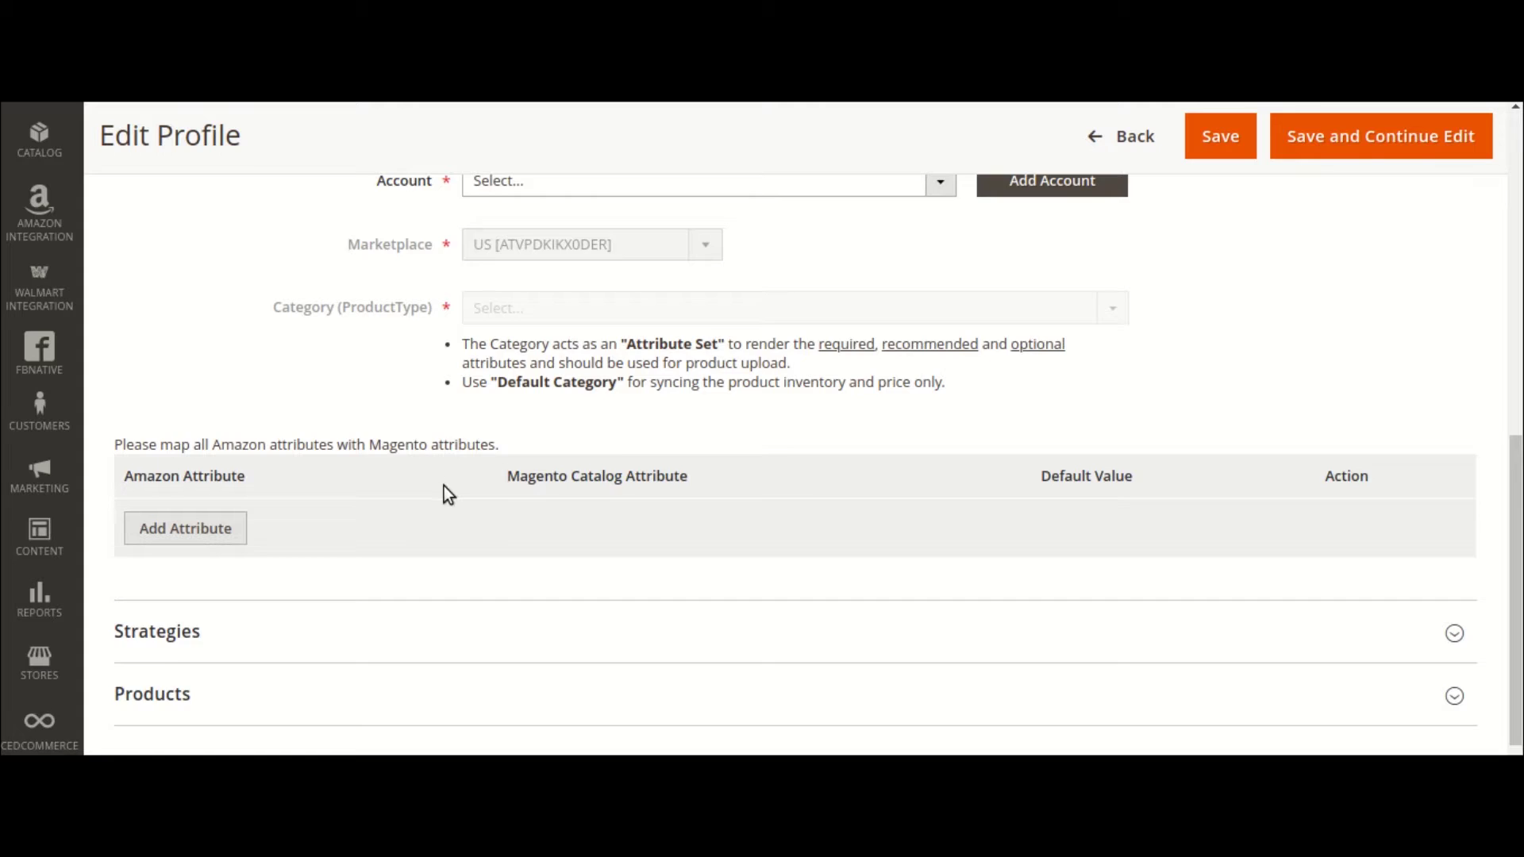
# Step: Examine the profile's type, barcode exemption, account, marketplace, category and attribute mapping fields
pyautogui.scroll(-2, 447, 493)
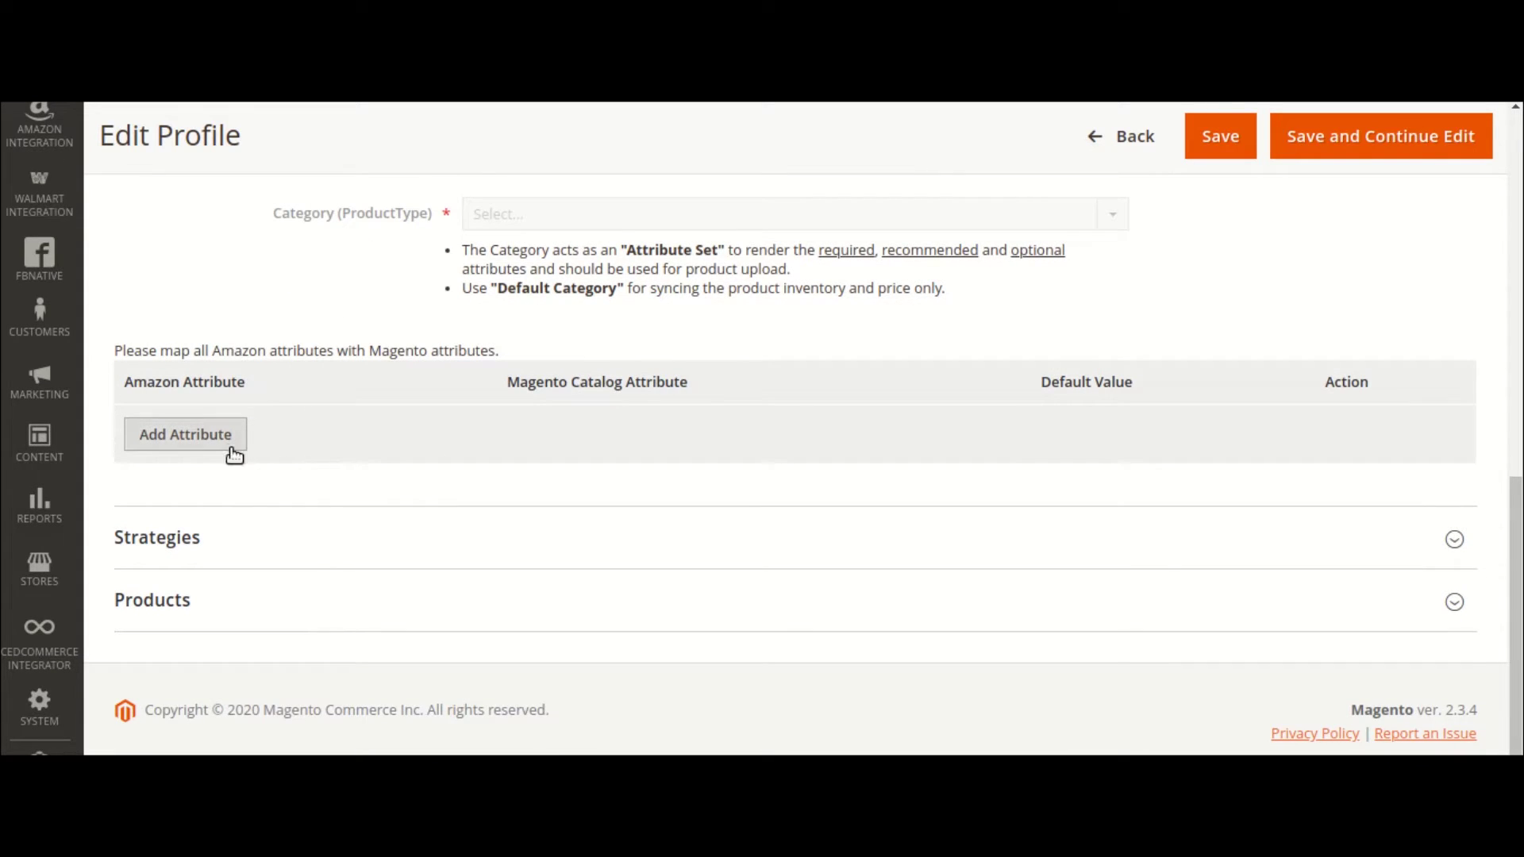
pyautogui.scroll(3, 427, 440)
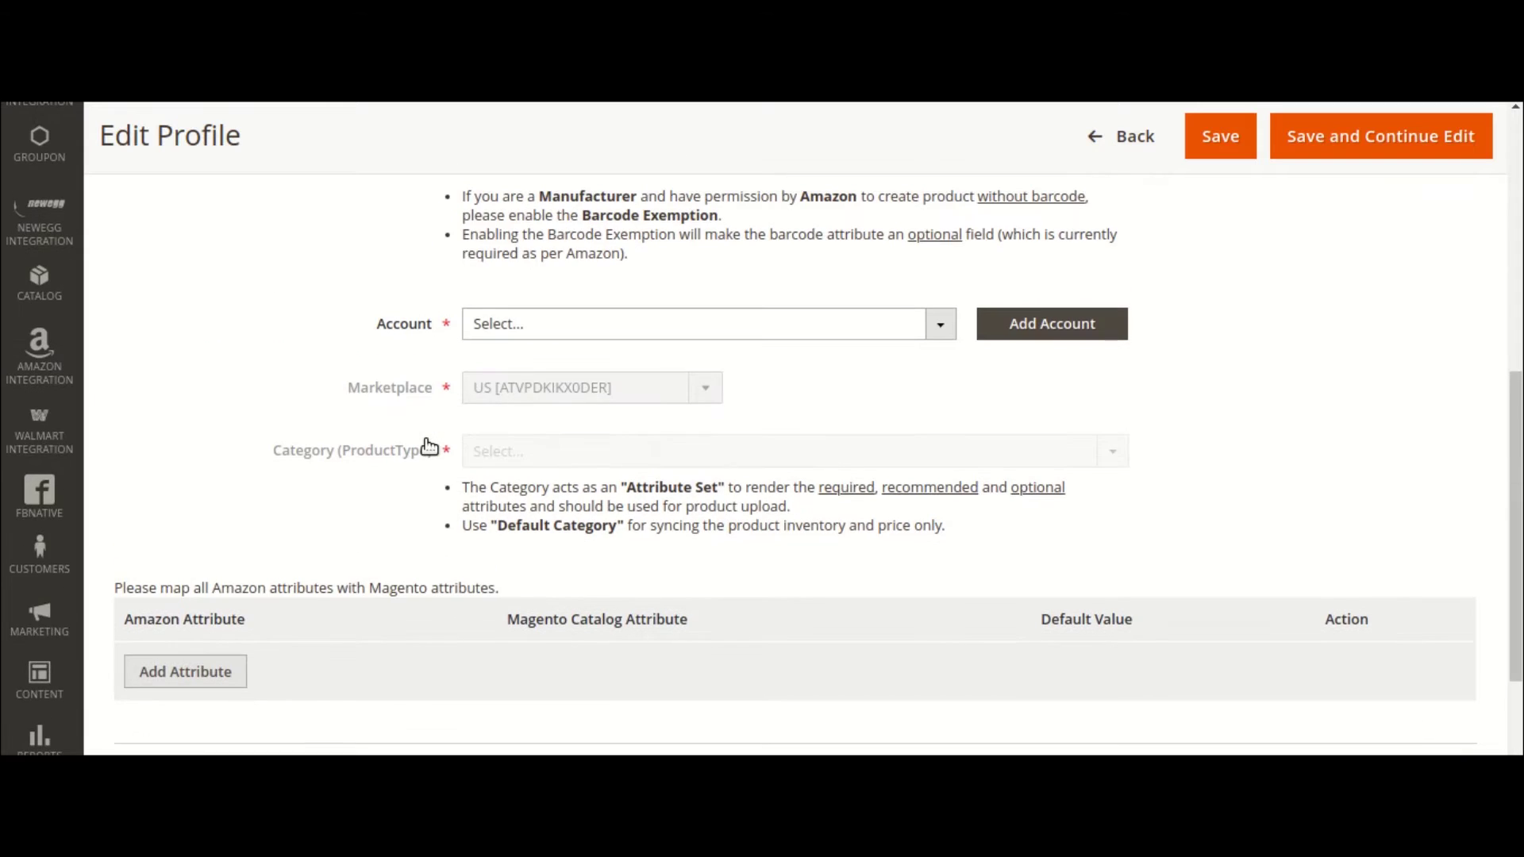
pyautogui.scroll(2, 428, 447)
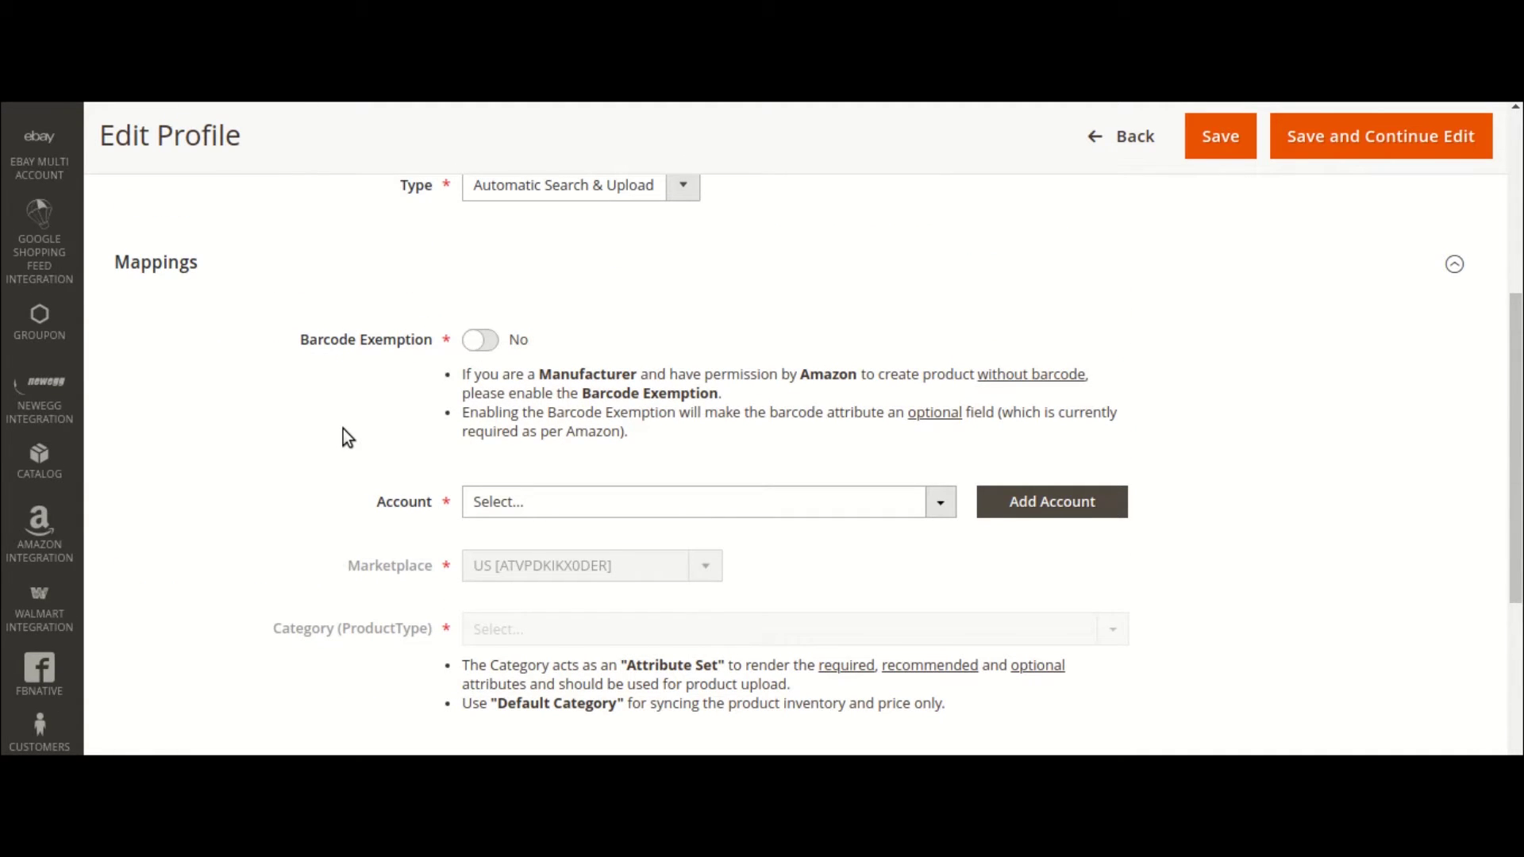
pyautogui.scroll(3, 343, 428)
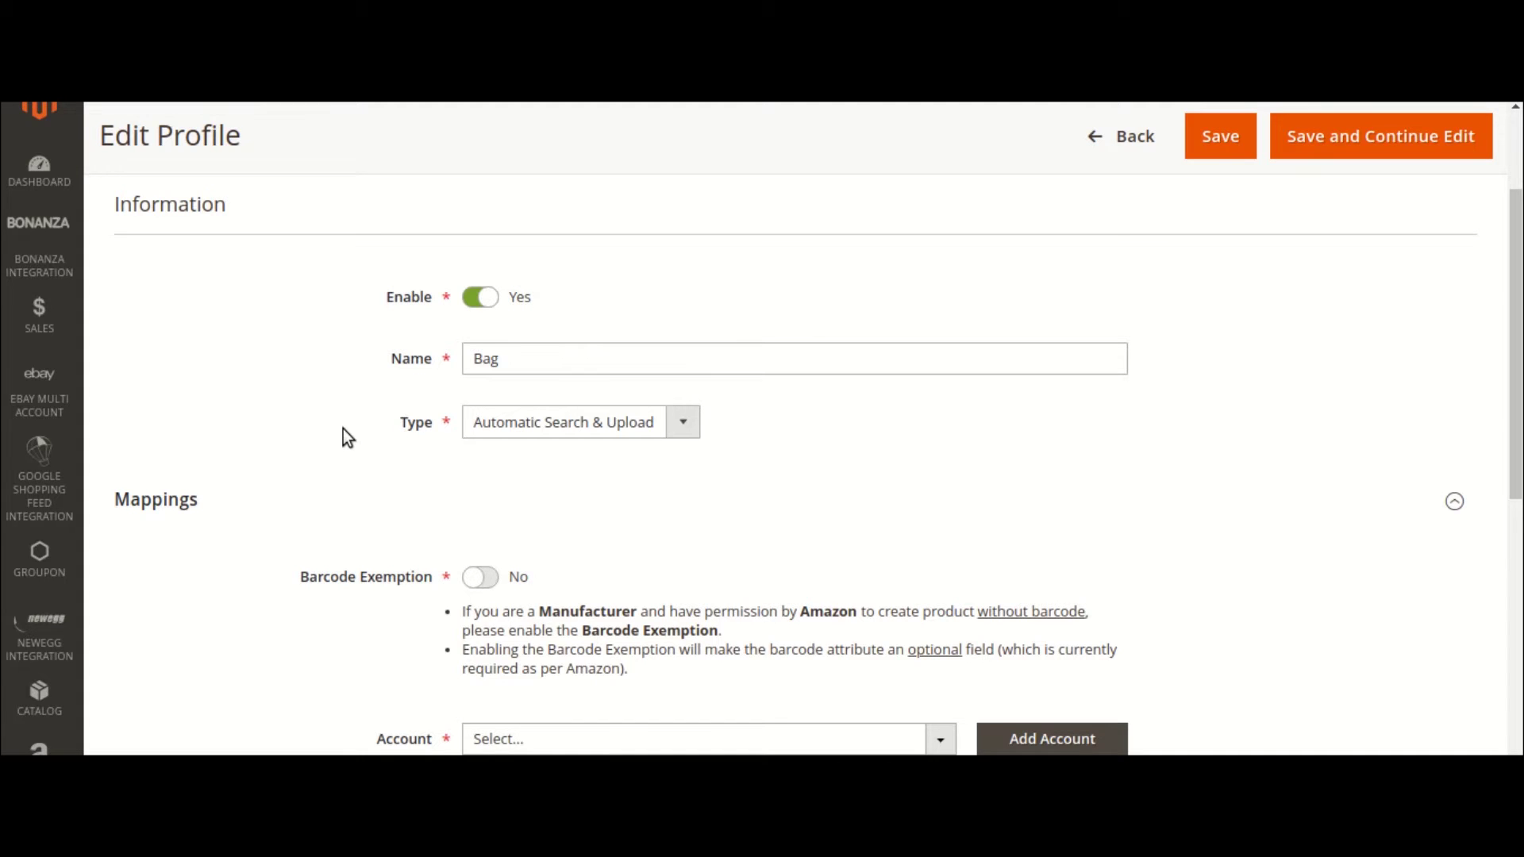
pyautogui.scroll(-2, 343, 428)
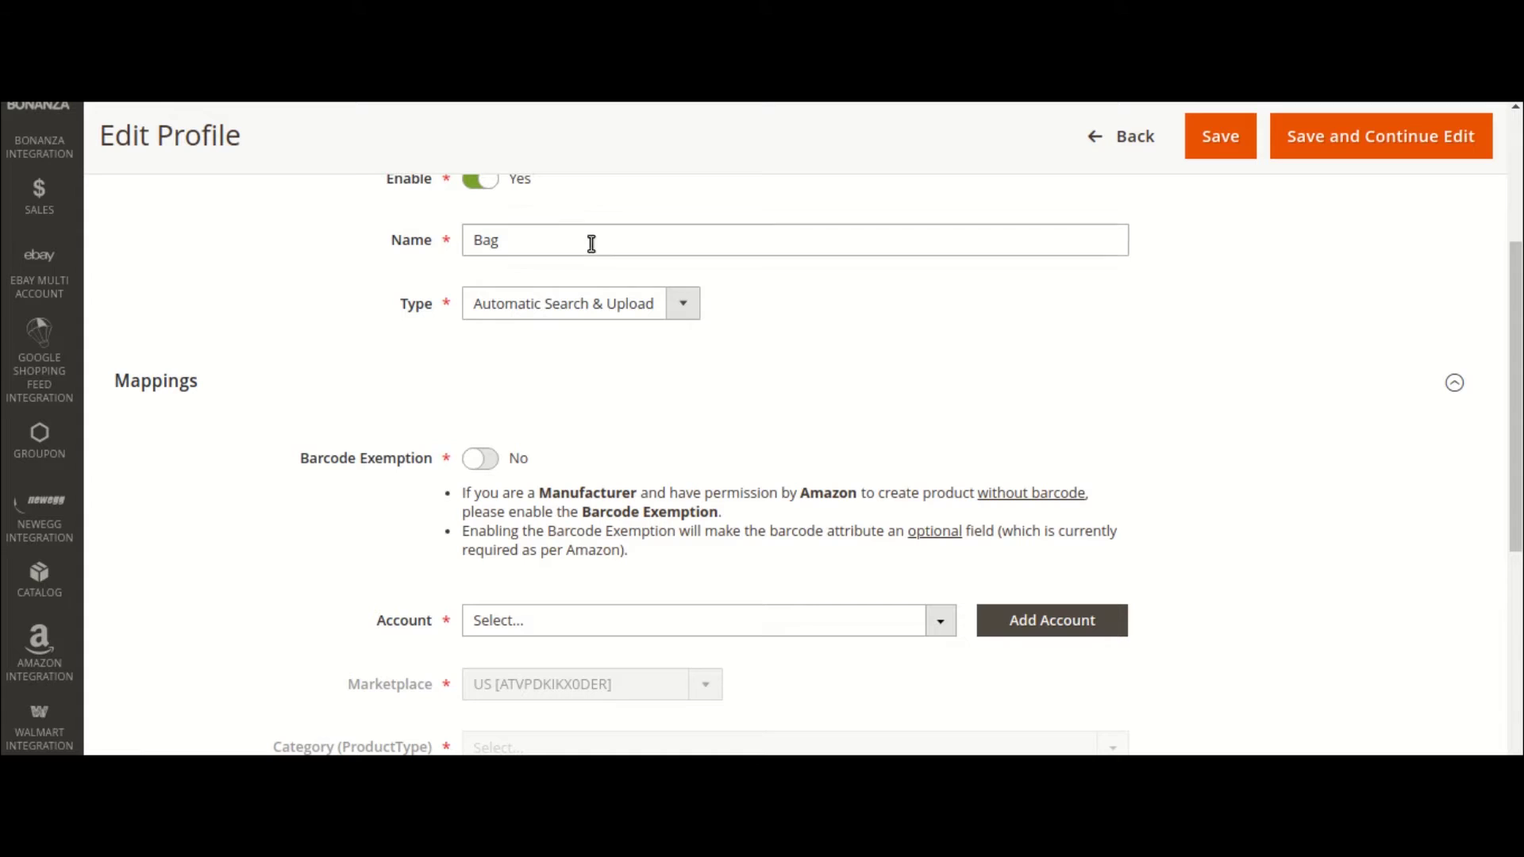
pyautogui.scroll(-2, 273, 451)
pyautogui.scroll(-1, 273, 449)
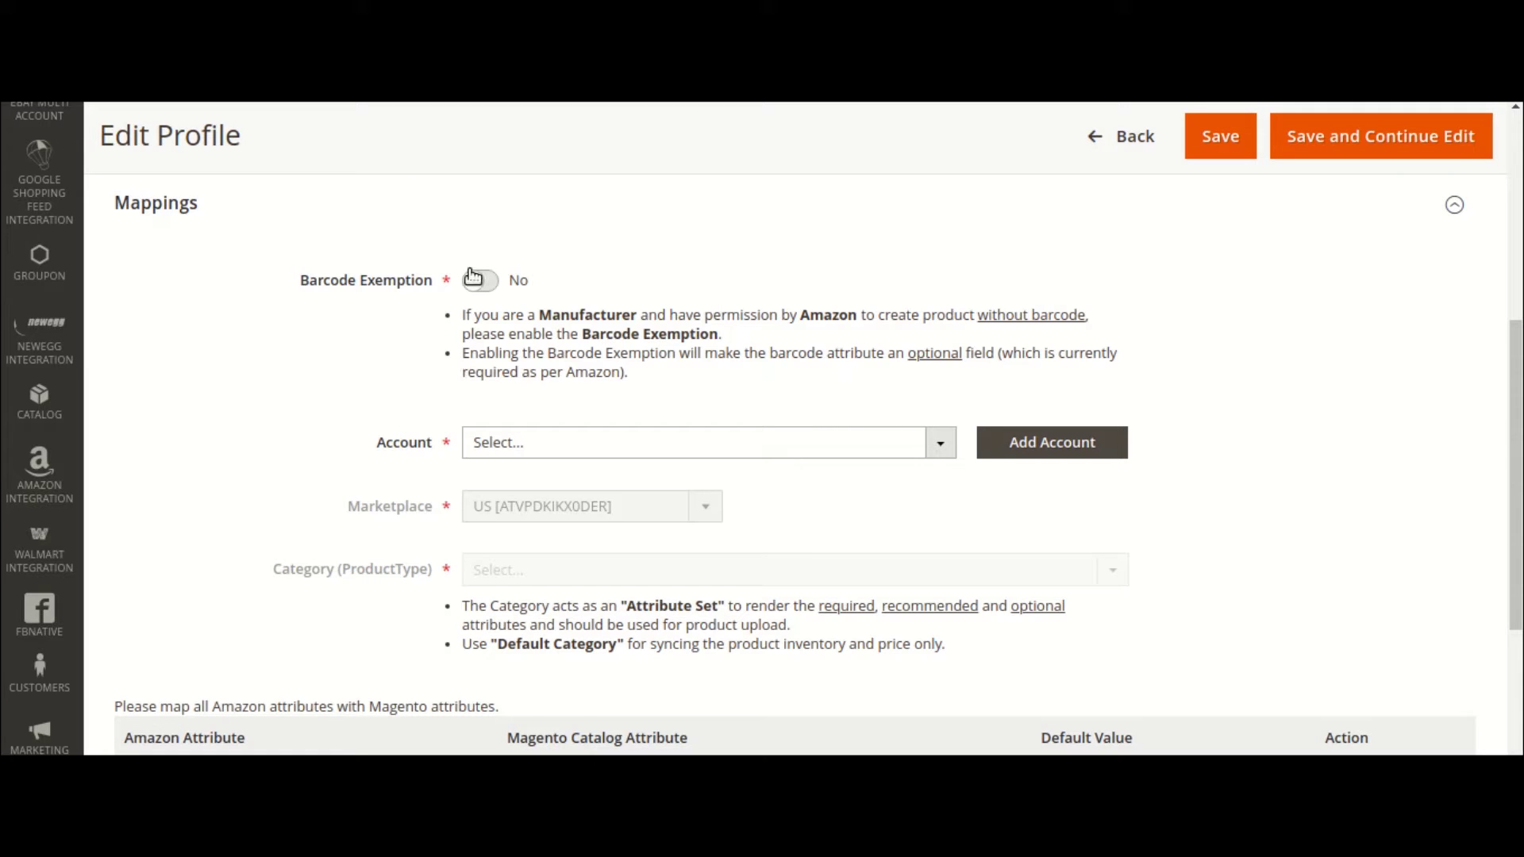
pyautogui.scroll(-4, 289, 406)
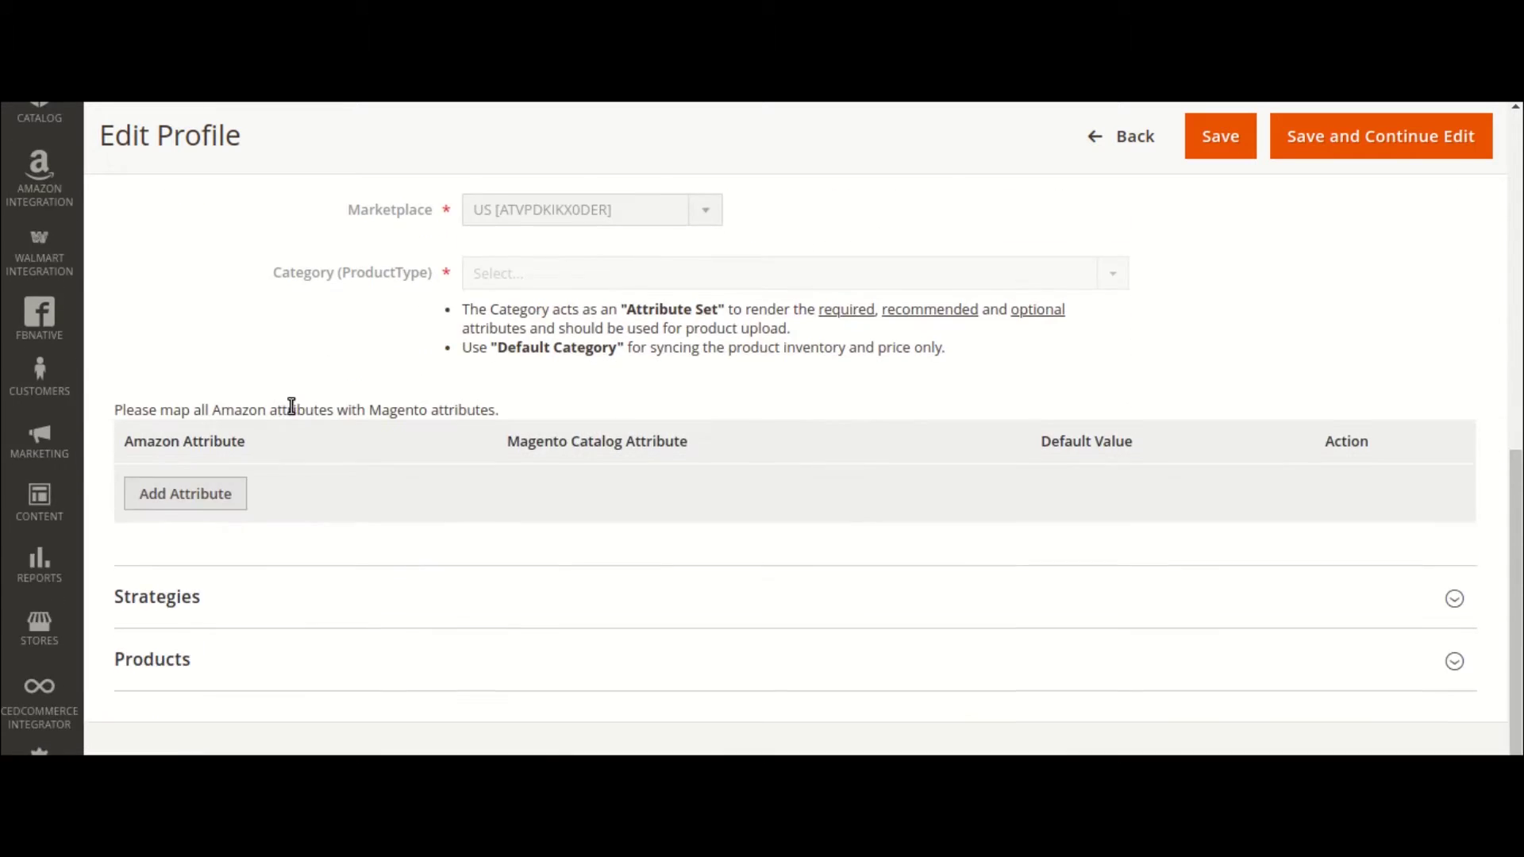
pyautogui.scroll(2, 309, 393)
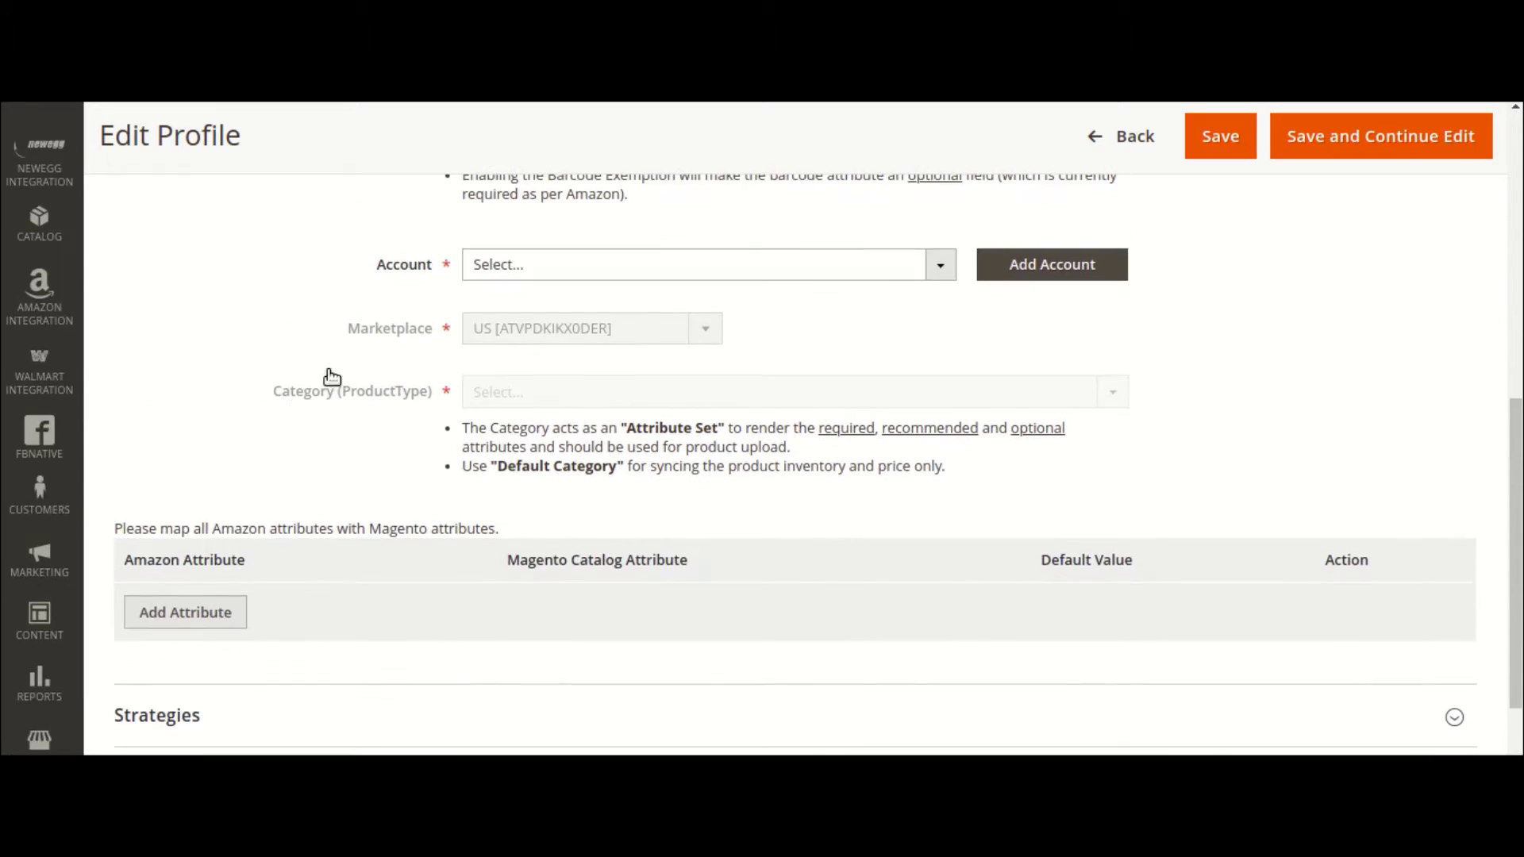
# Step: Assign the invewrt account to the profile and check the available marketplace options
pyautogui.click(918, 280)
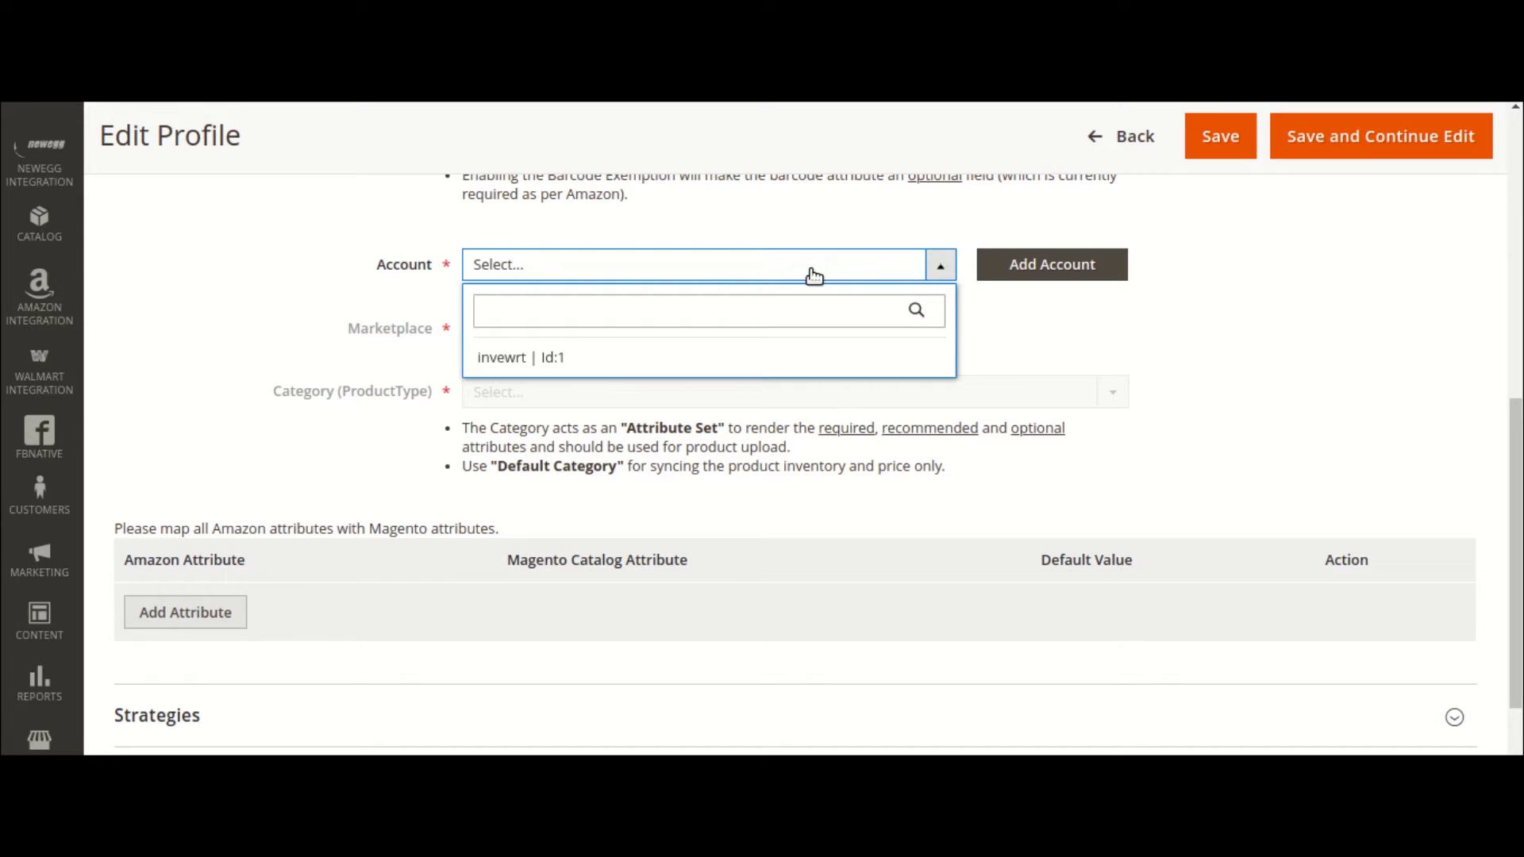
pyautogui.click(638, 361)
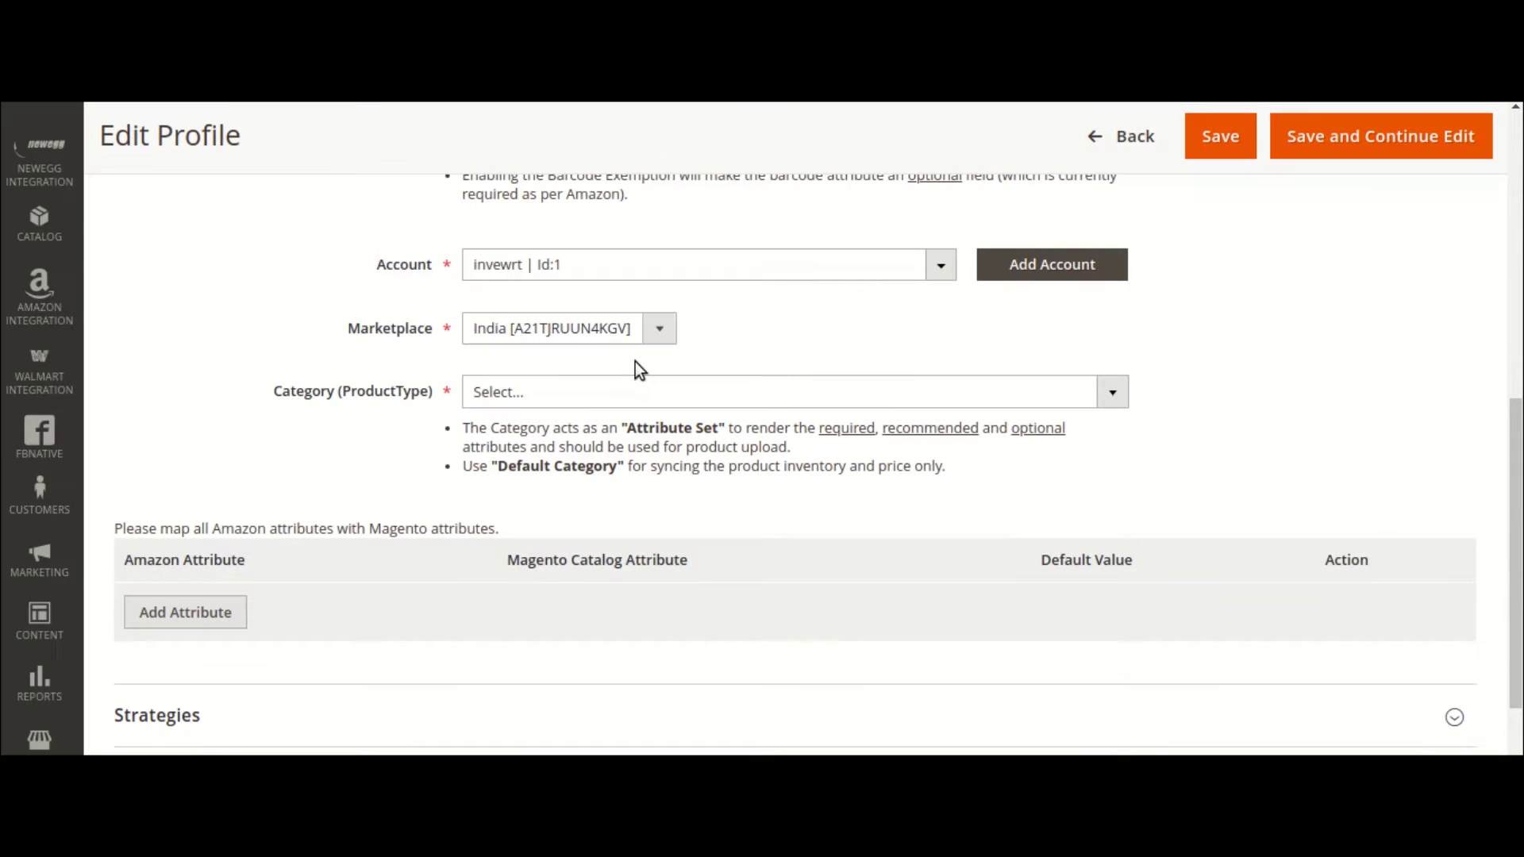
pyautogui.scroll(-2, 792, 327)
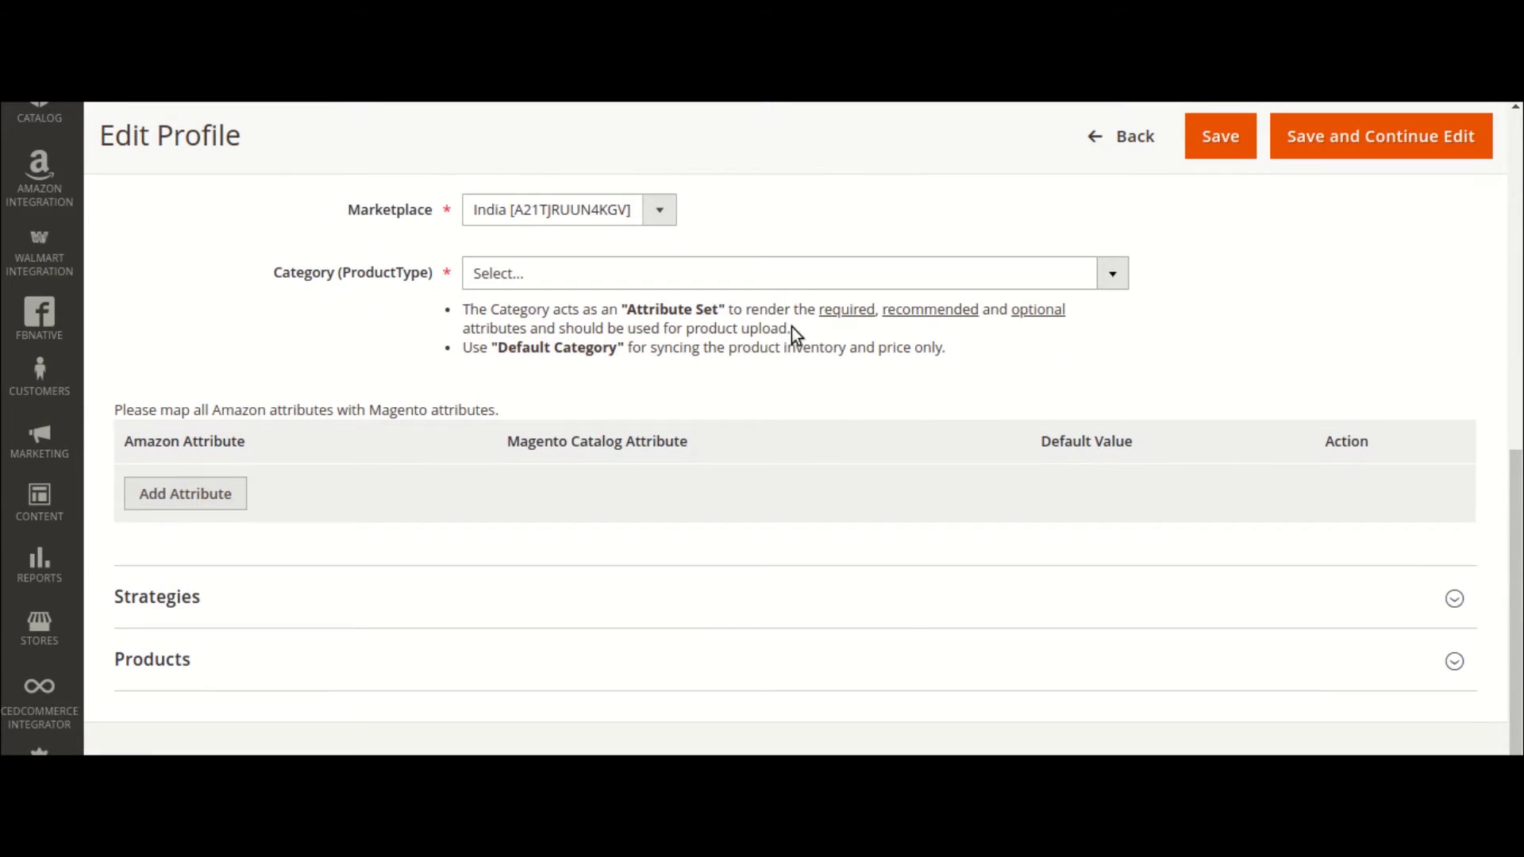
pyautogui.click(592, 217)
pyautogui.click(592, 217)
# Step: Search the product type categories for Bag and select the Bag category under Clothing
pyautogui.click(1061, 286)
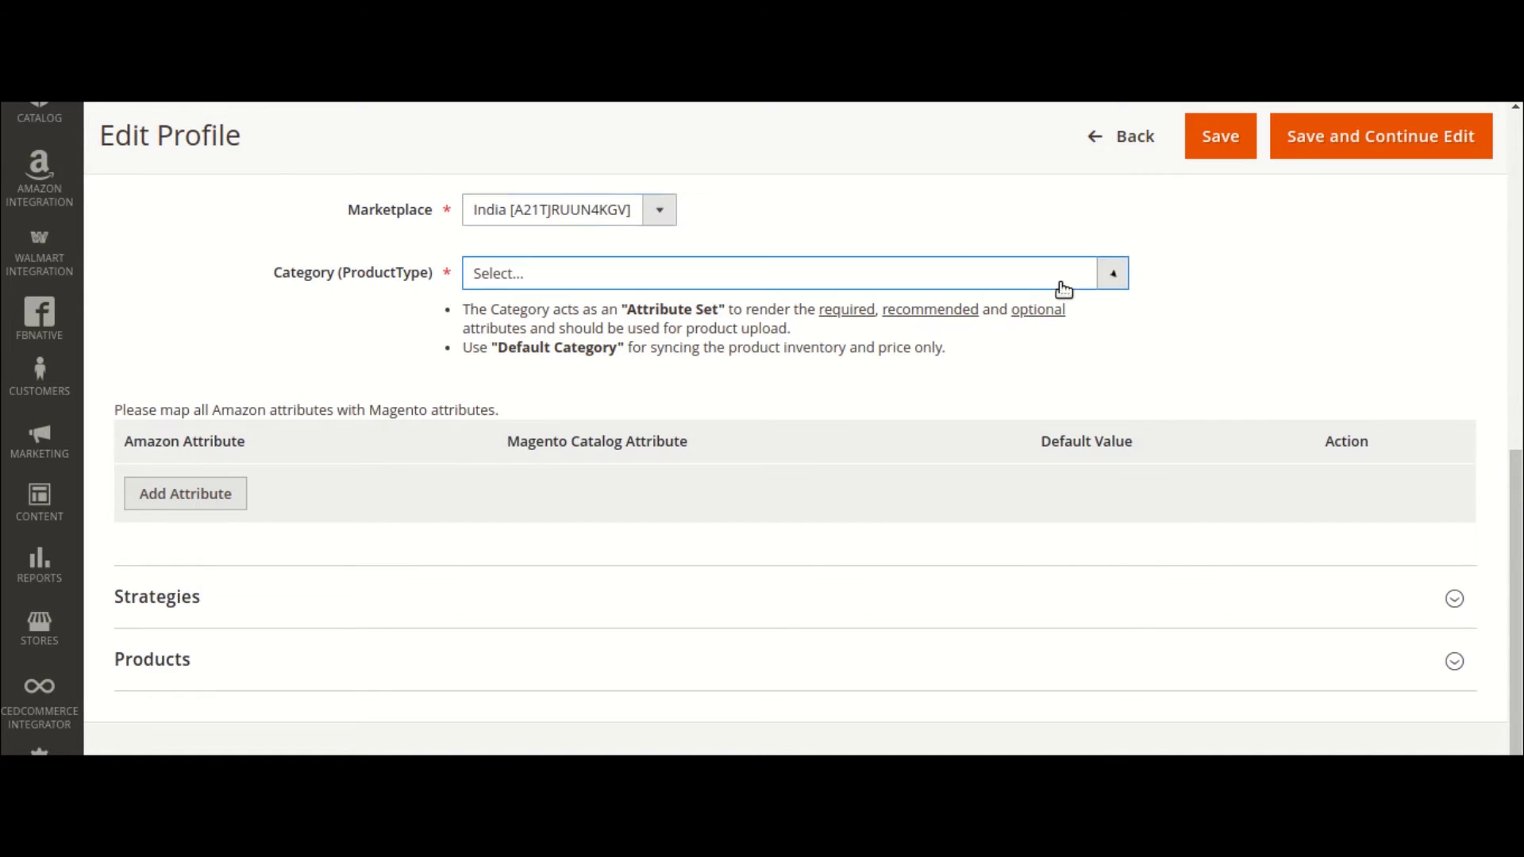
pyautogui.click(523, 323)
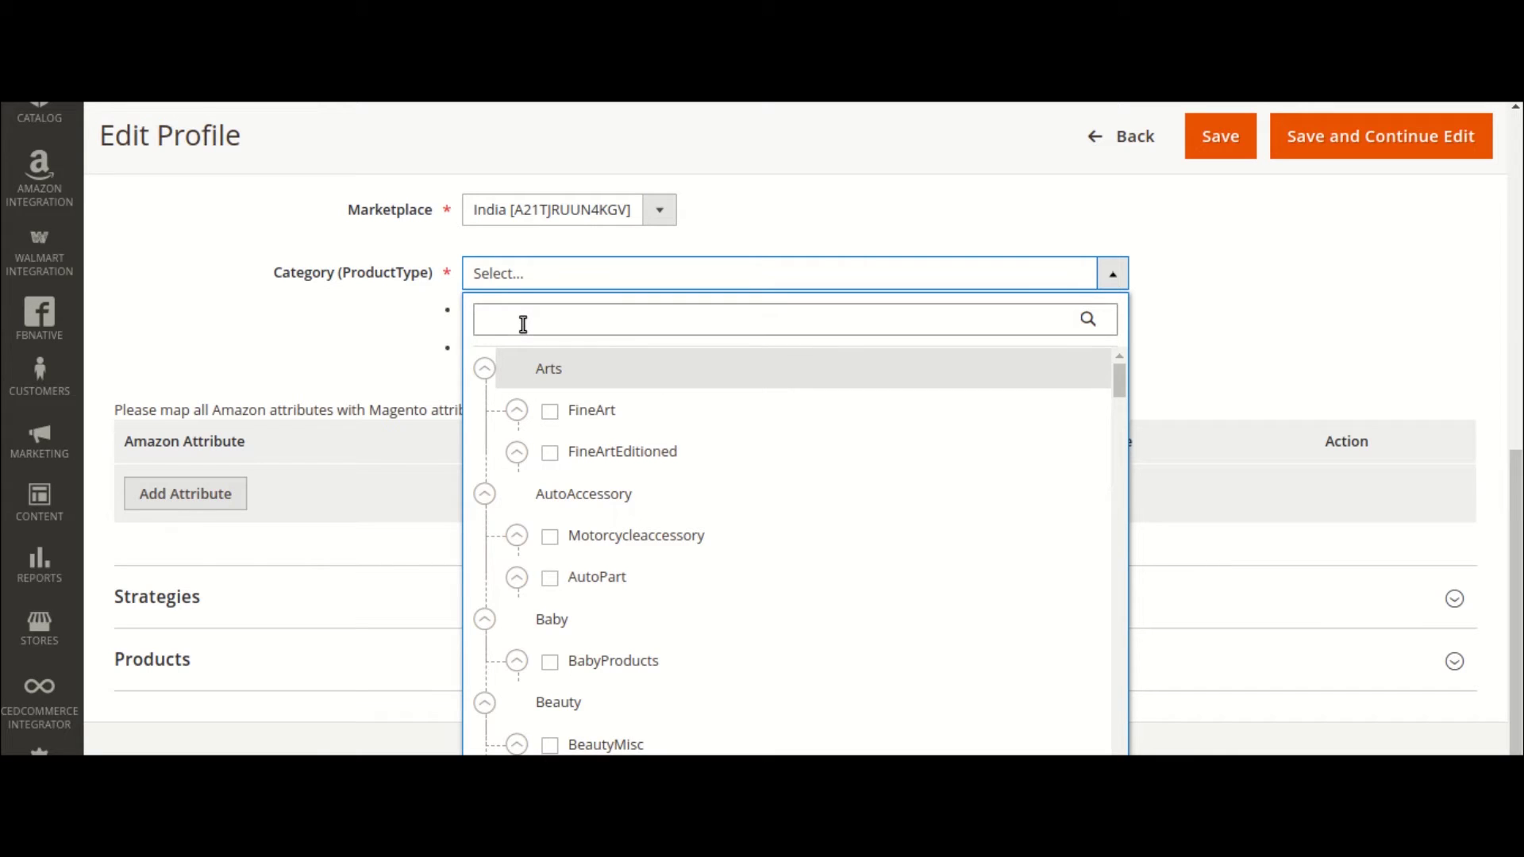
pyautogui.write('Bag')
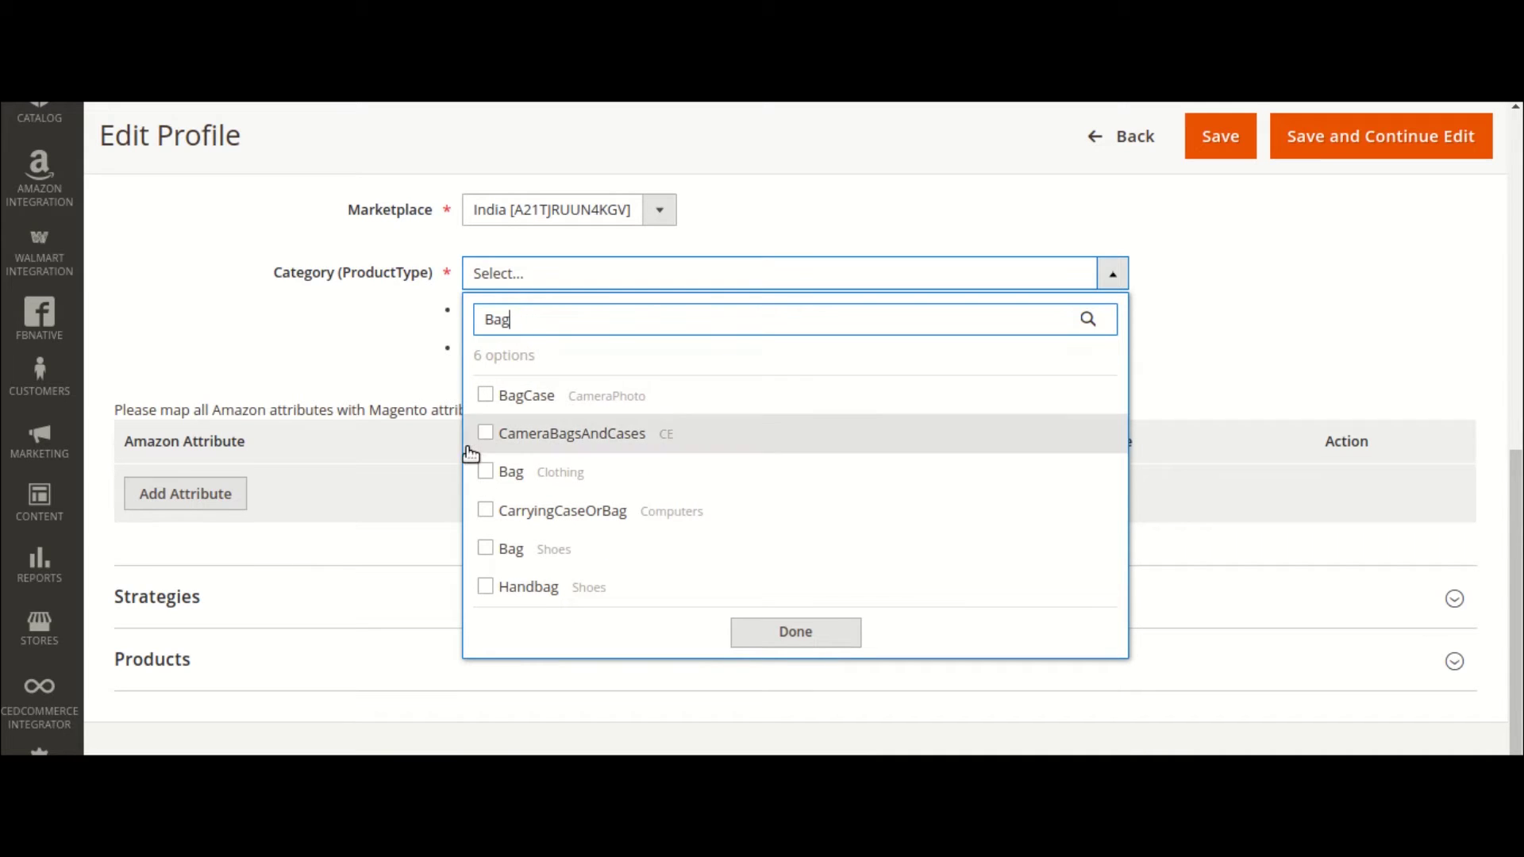
pyautogui.click(486, 476)
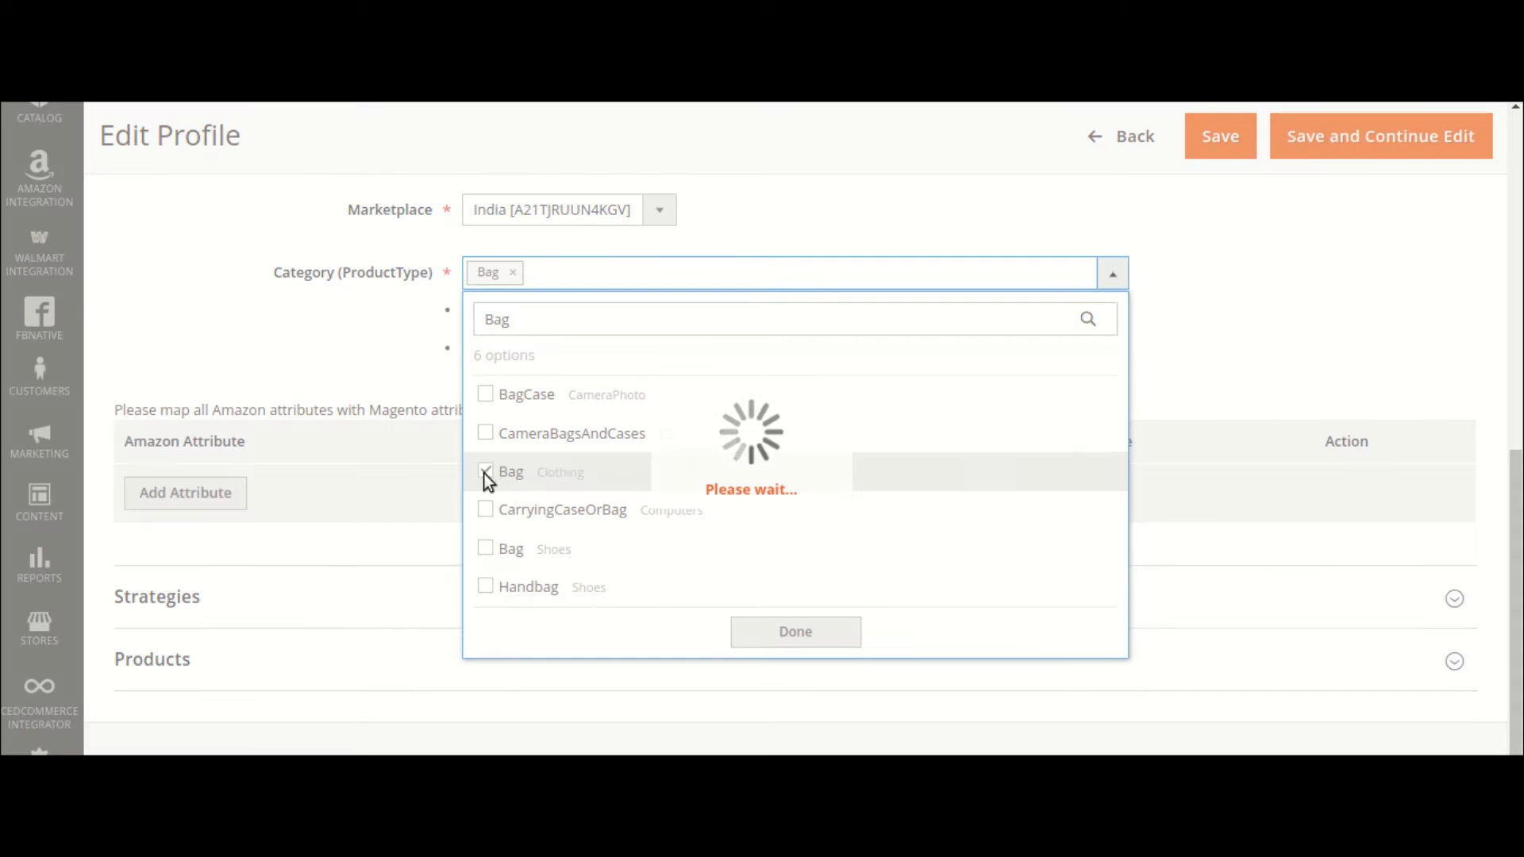
pyautogui.click(1337, 293)
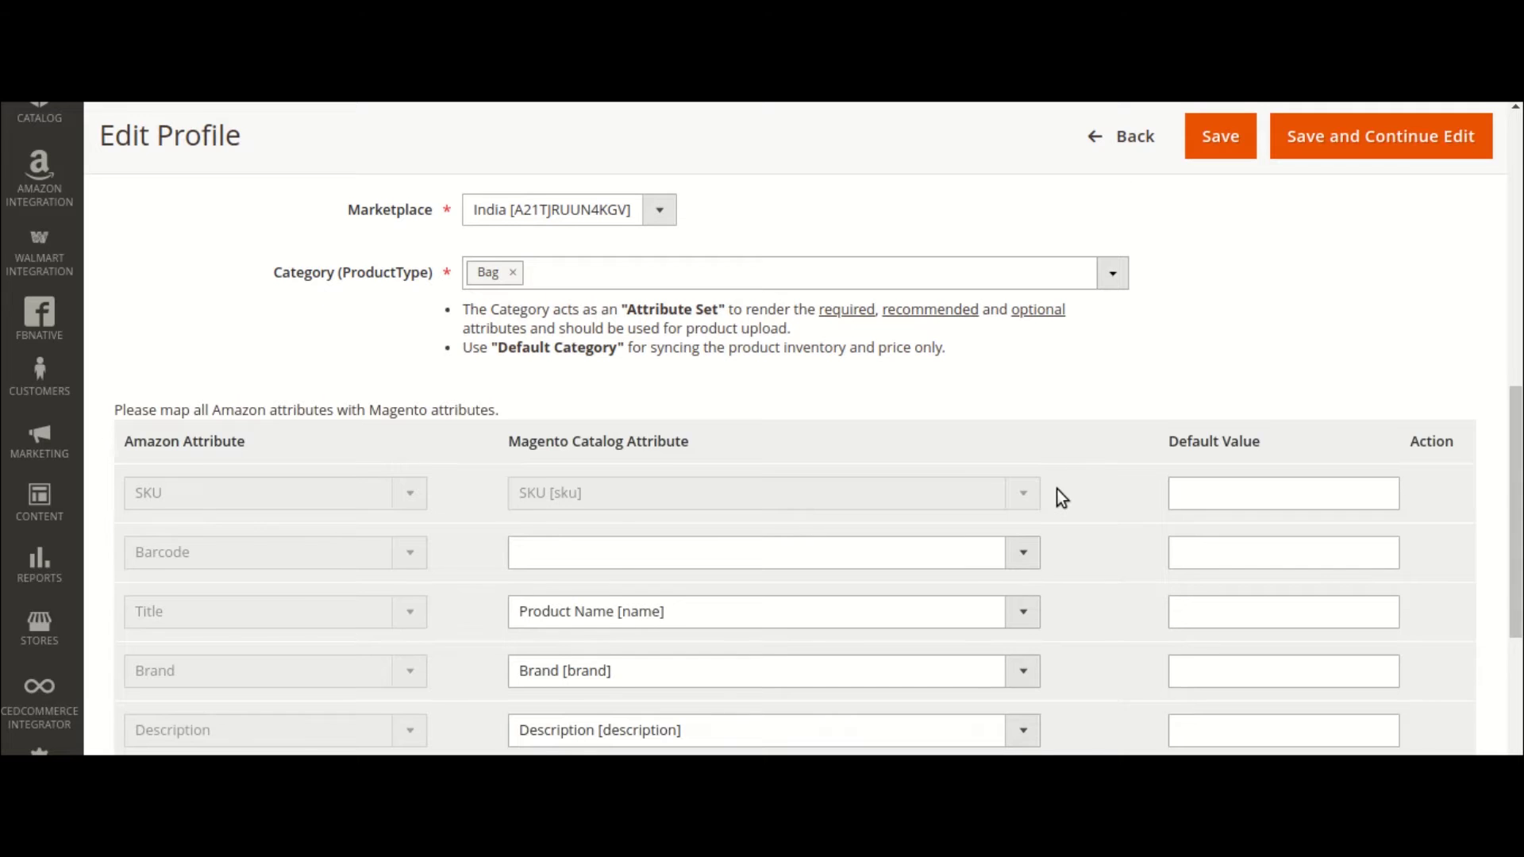
# Step: Review the table that maps Amazon attributes to Magento catalog attributes for the chosen category
pyautogui.scroll(1, 859, 532)
pyautogui.scroll(-3, 859, 531)
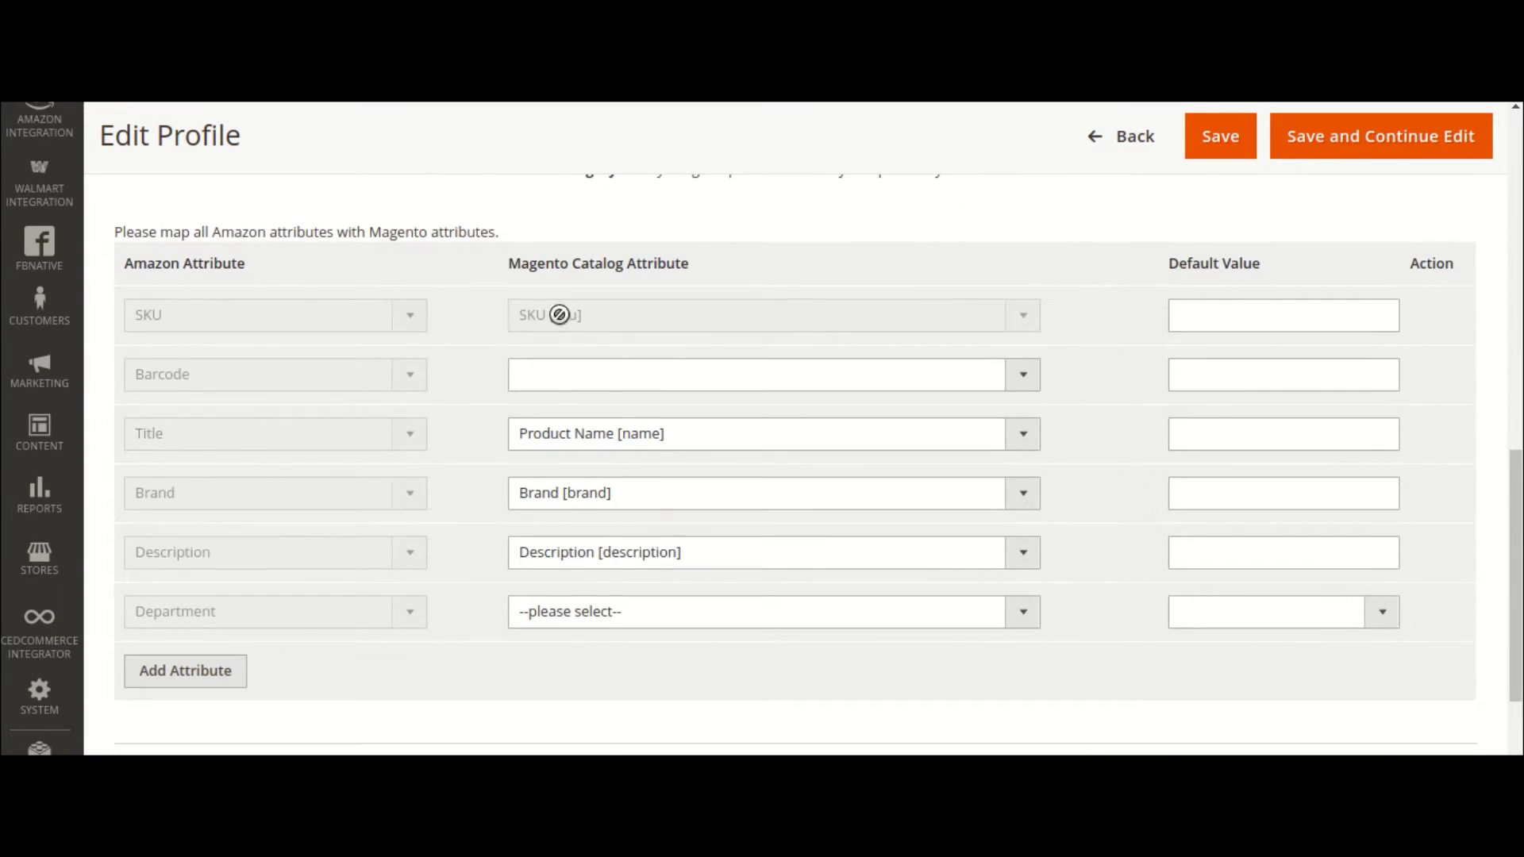
pyautogui.scroll(2, 555, 310)
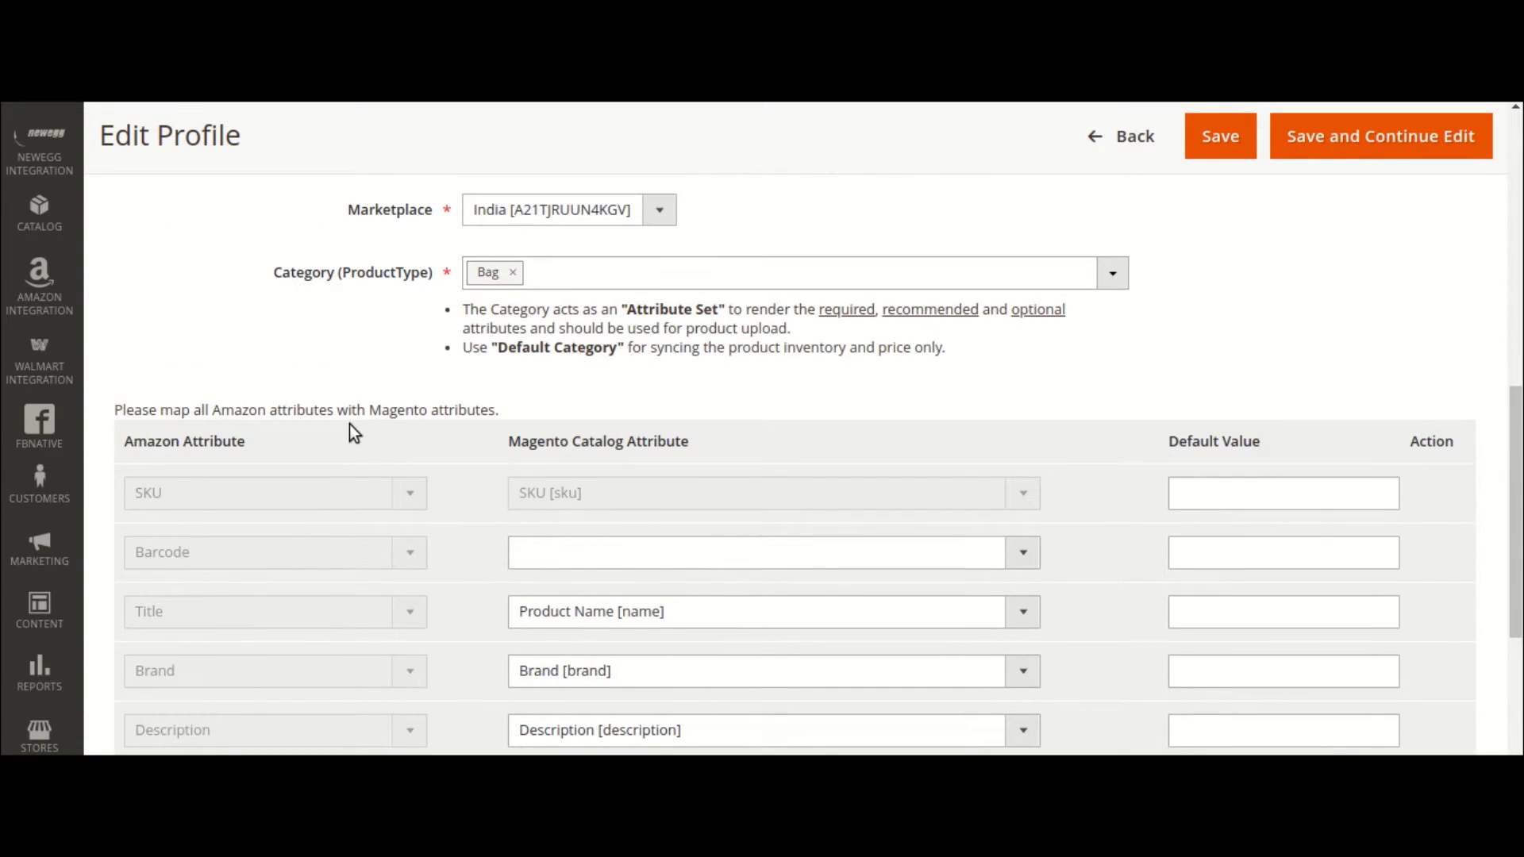
pyautogui.scroll(-2, 282, 480)
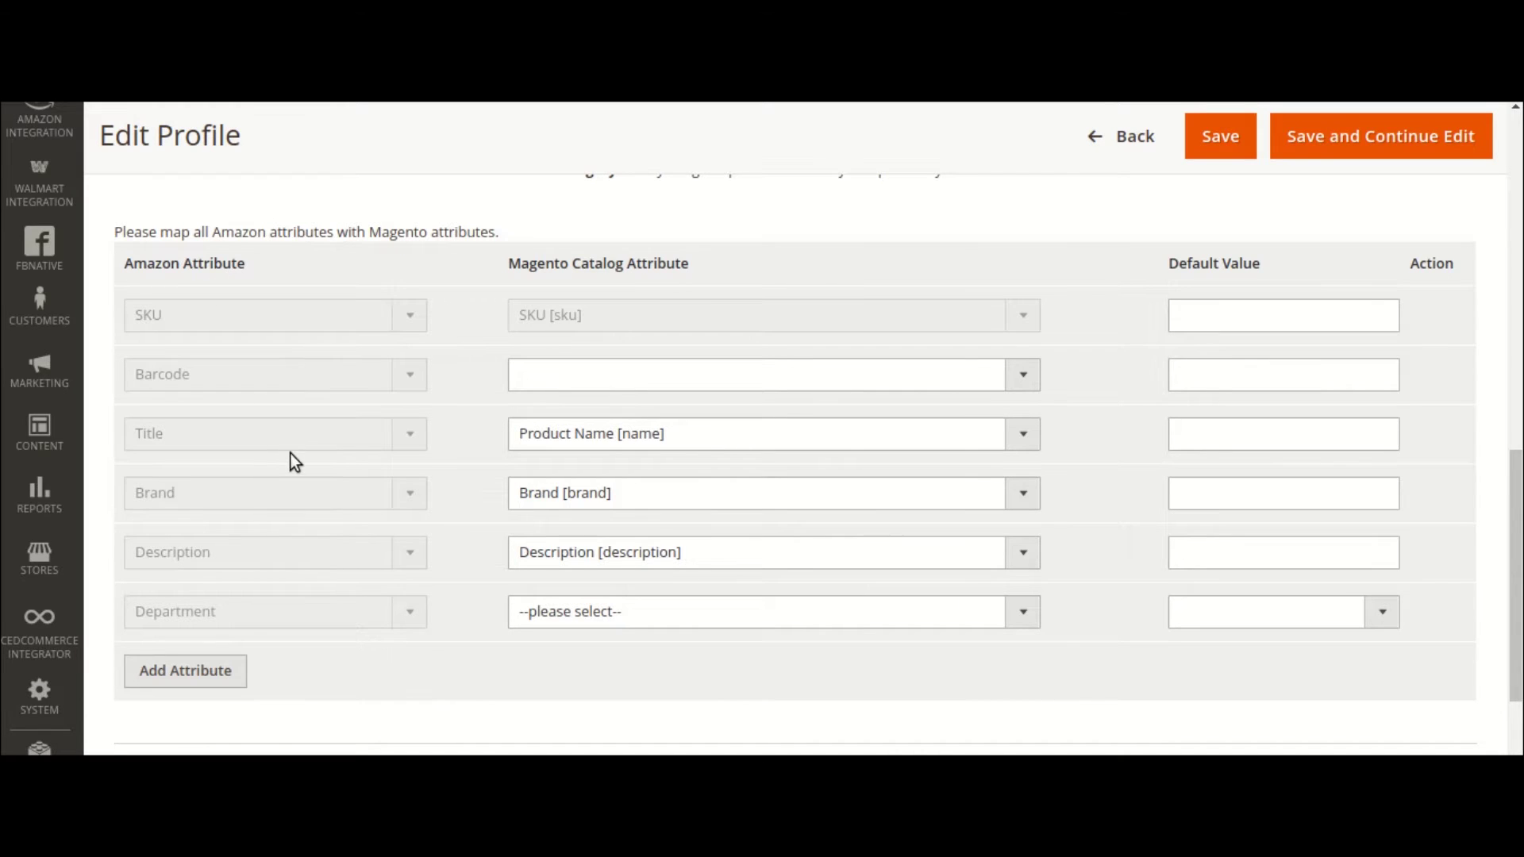
pyautogui.scroll(2, 295, 460)
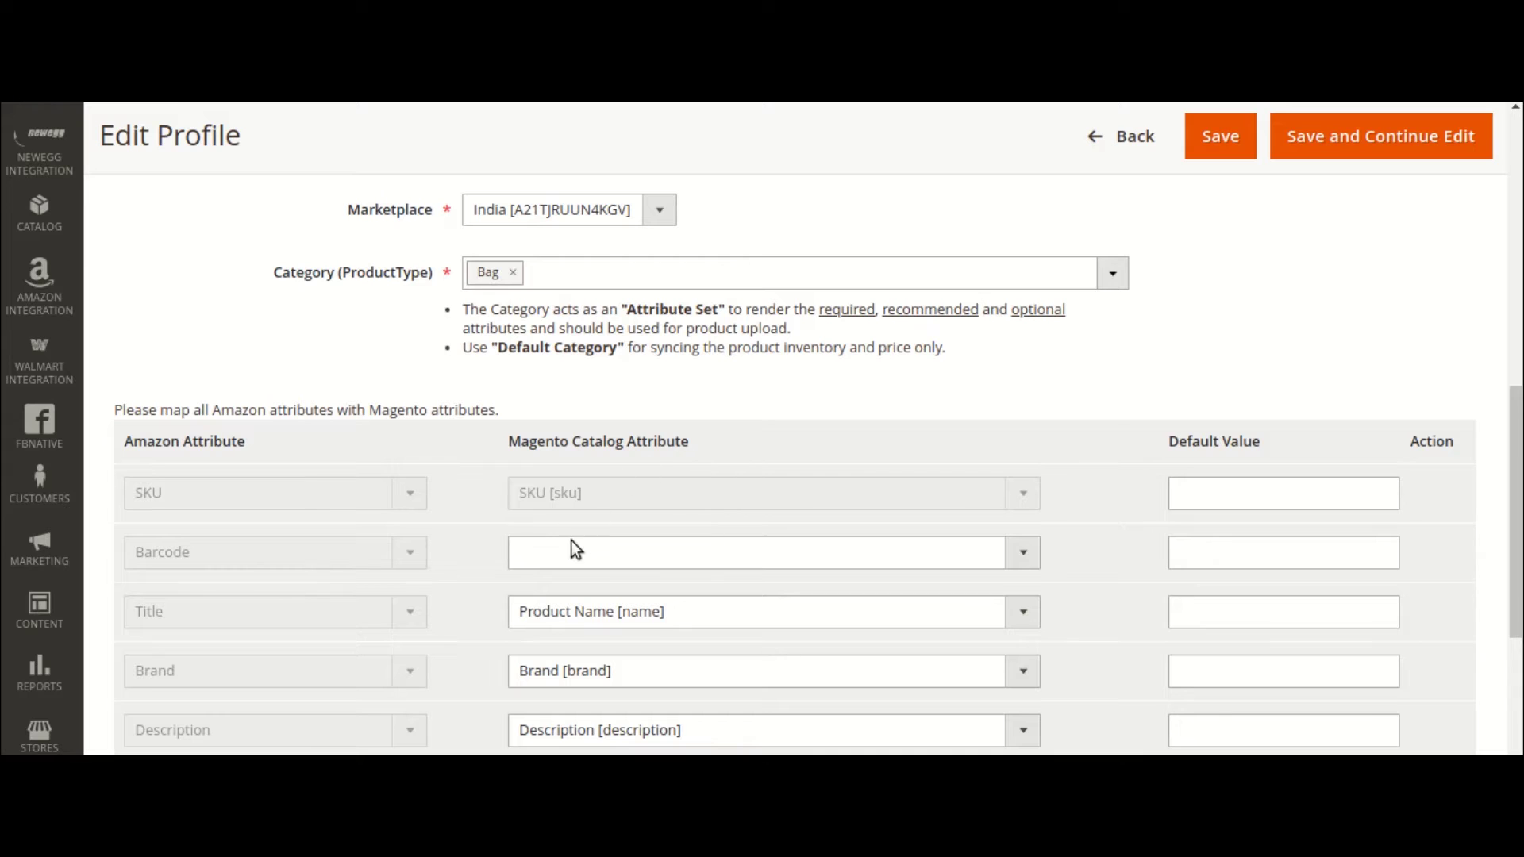
pyautogui.scroll(-2, 570, 541)
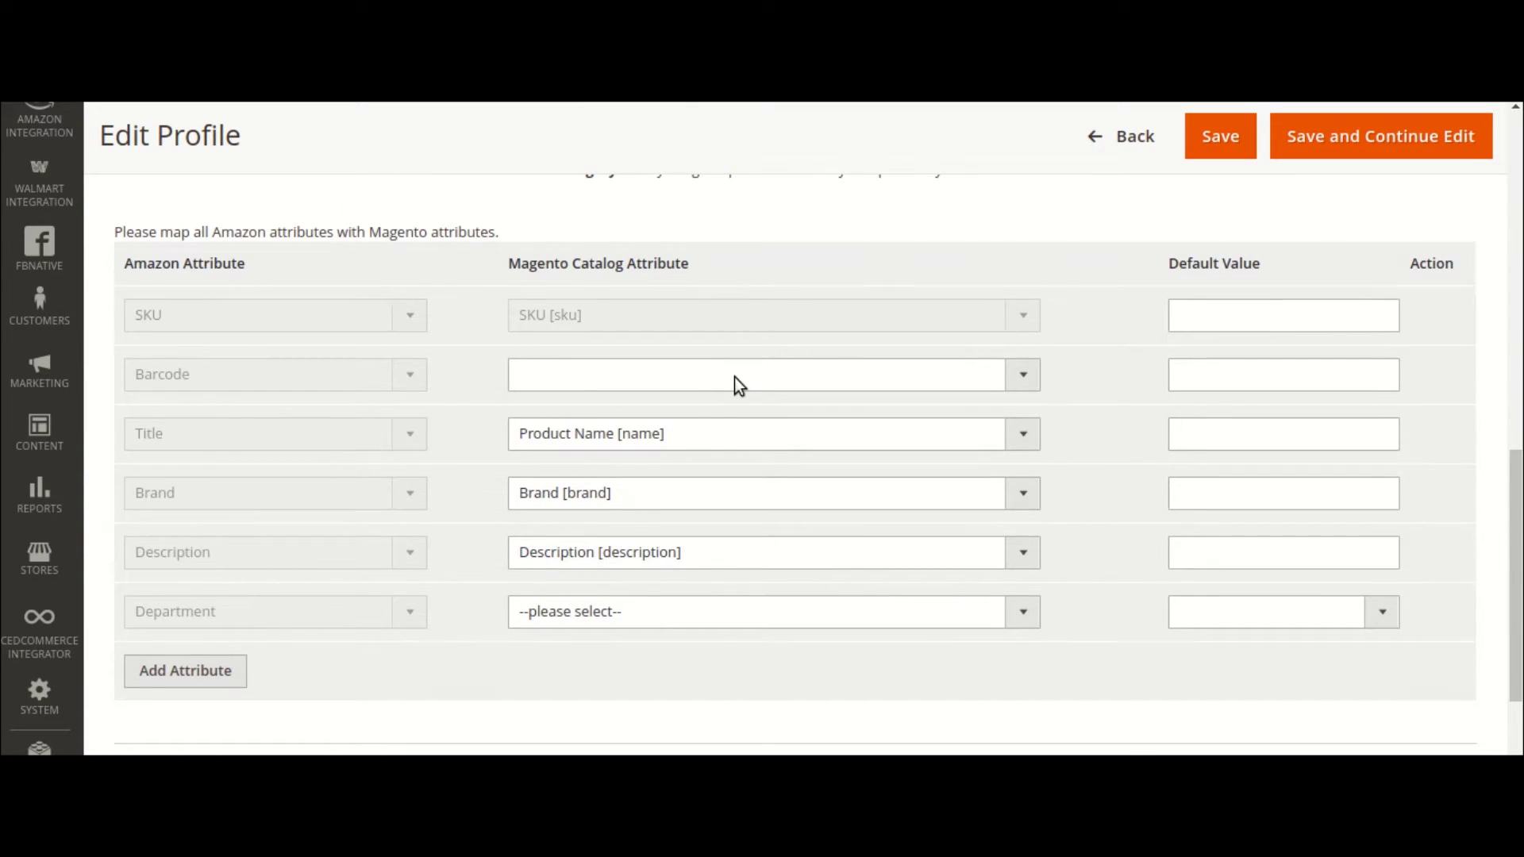
pyautogui.scroll(3, 645, 461)
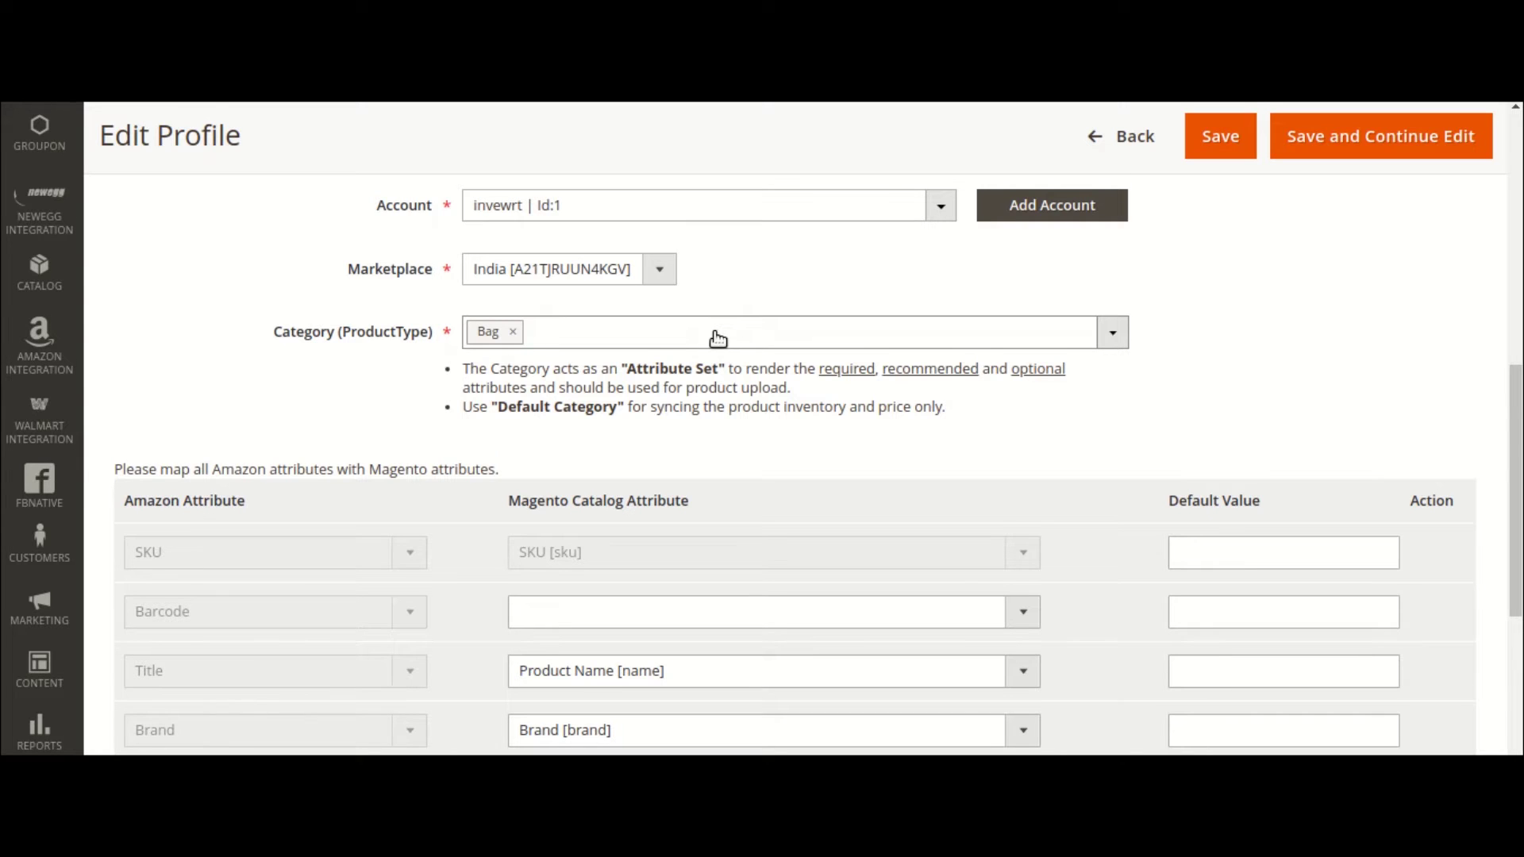
# Step: Map the Amazon Barcode attribute to the Magento attribute Product Expire on [gxpress_product_expires]
pyautogui.scroll(-2, 718, 339)
pyautogui.scroll(-3, 716, 334)
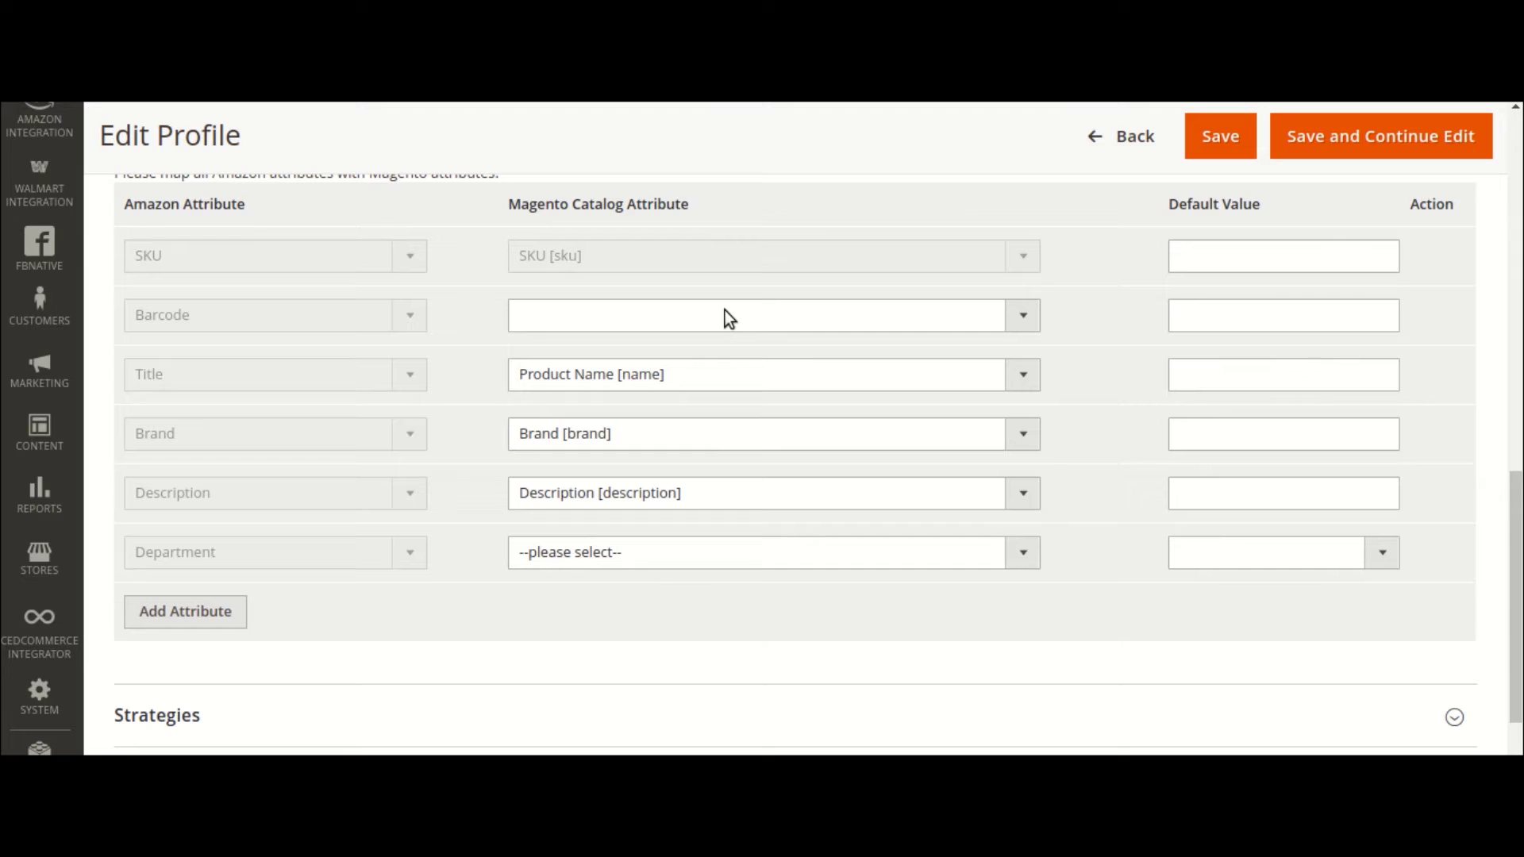
pyautogui.click(746, 315)
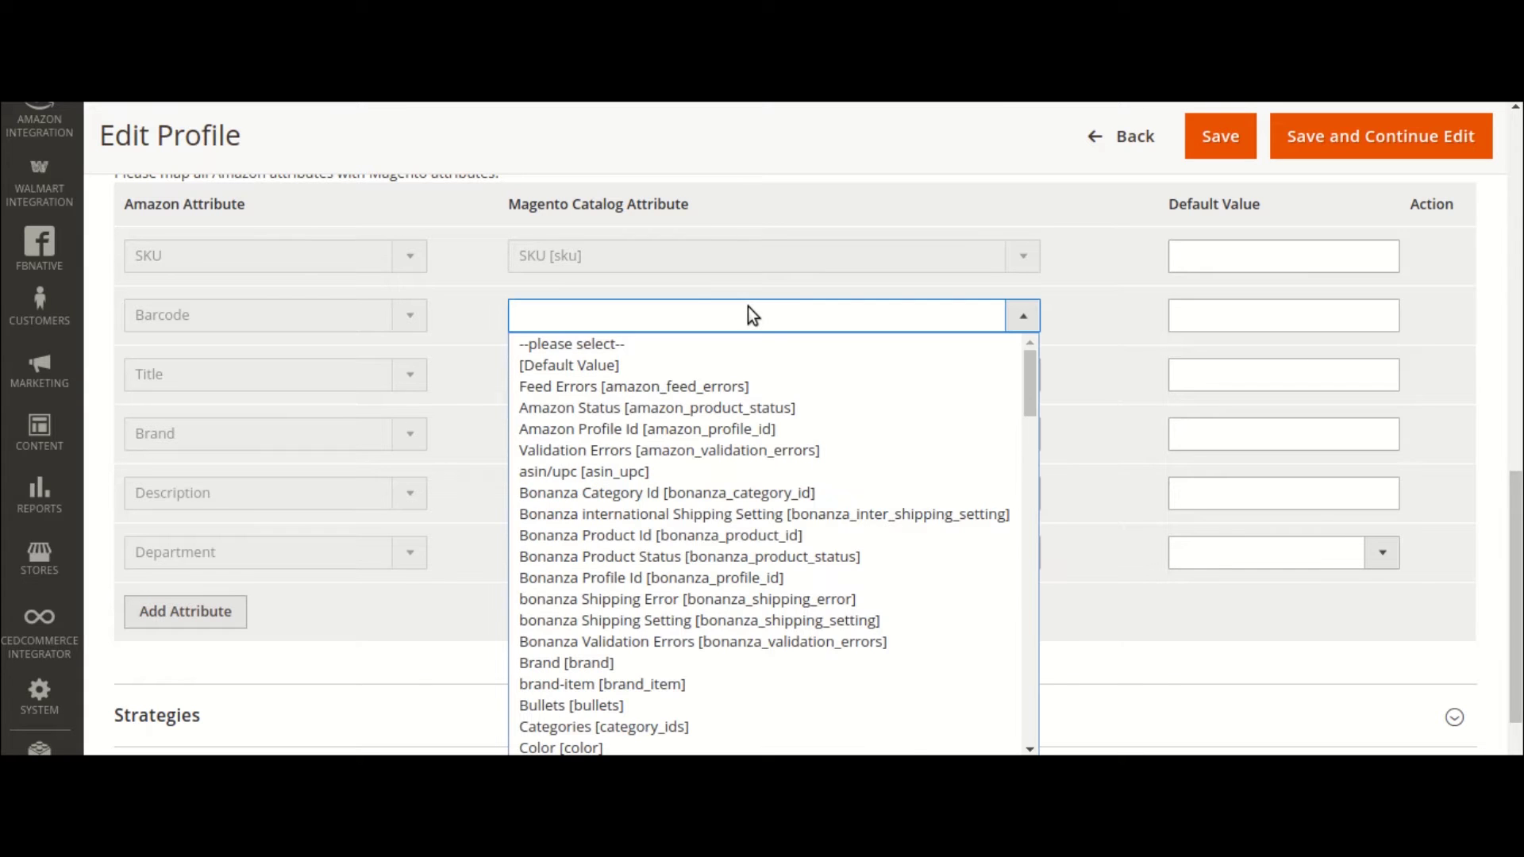
pyautogui.press('Down')
pyautogui.press('Down')
pyautogui.press('Down')
pyautogui.press('Down')
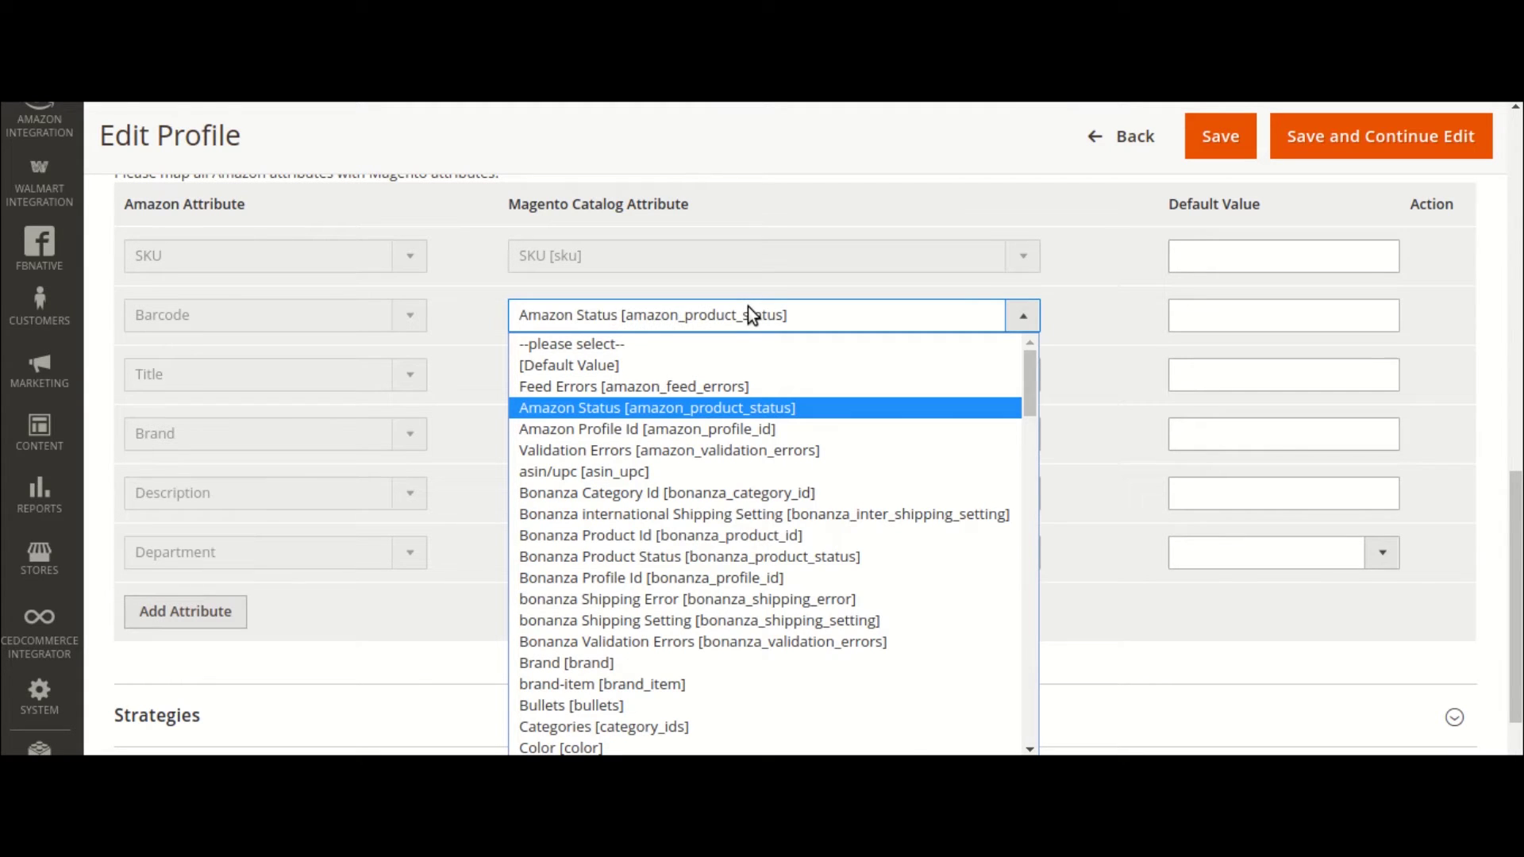
pyautogui.press('pagedown')
pyautogui.press('pagedown')
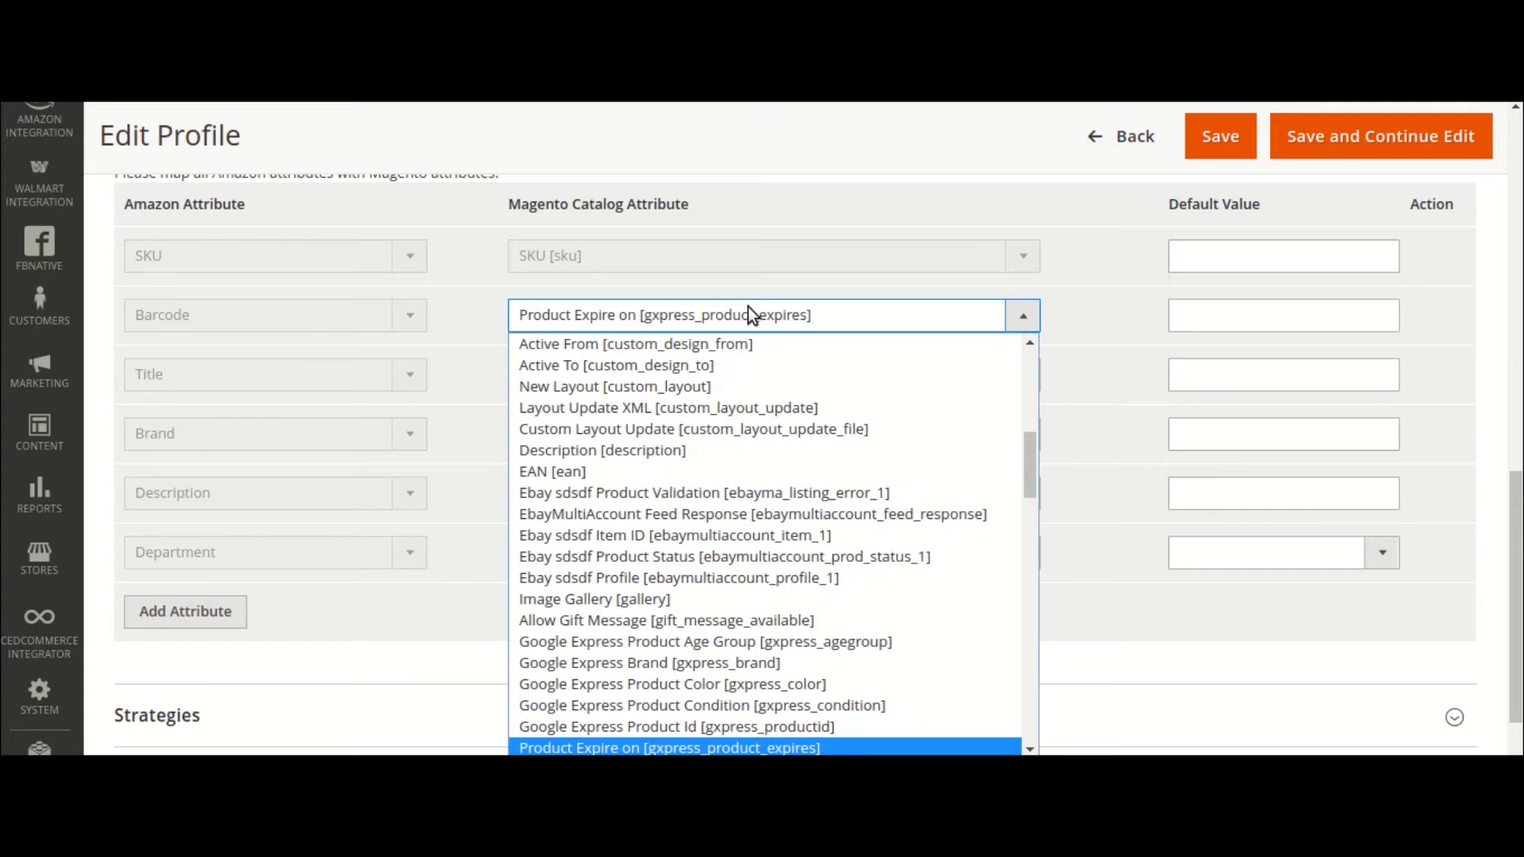
pyautogui.press('Return')
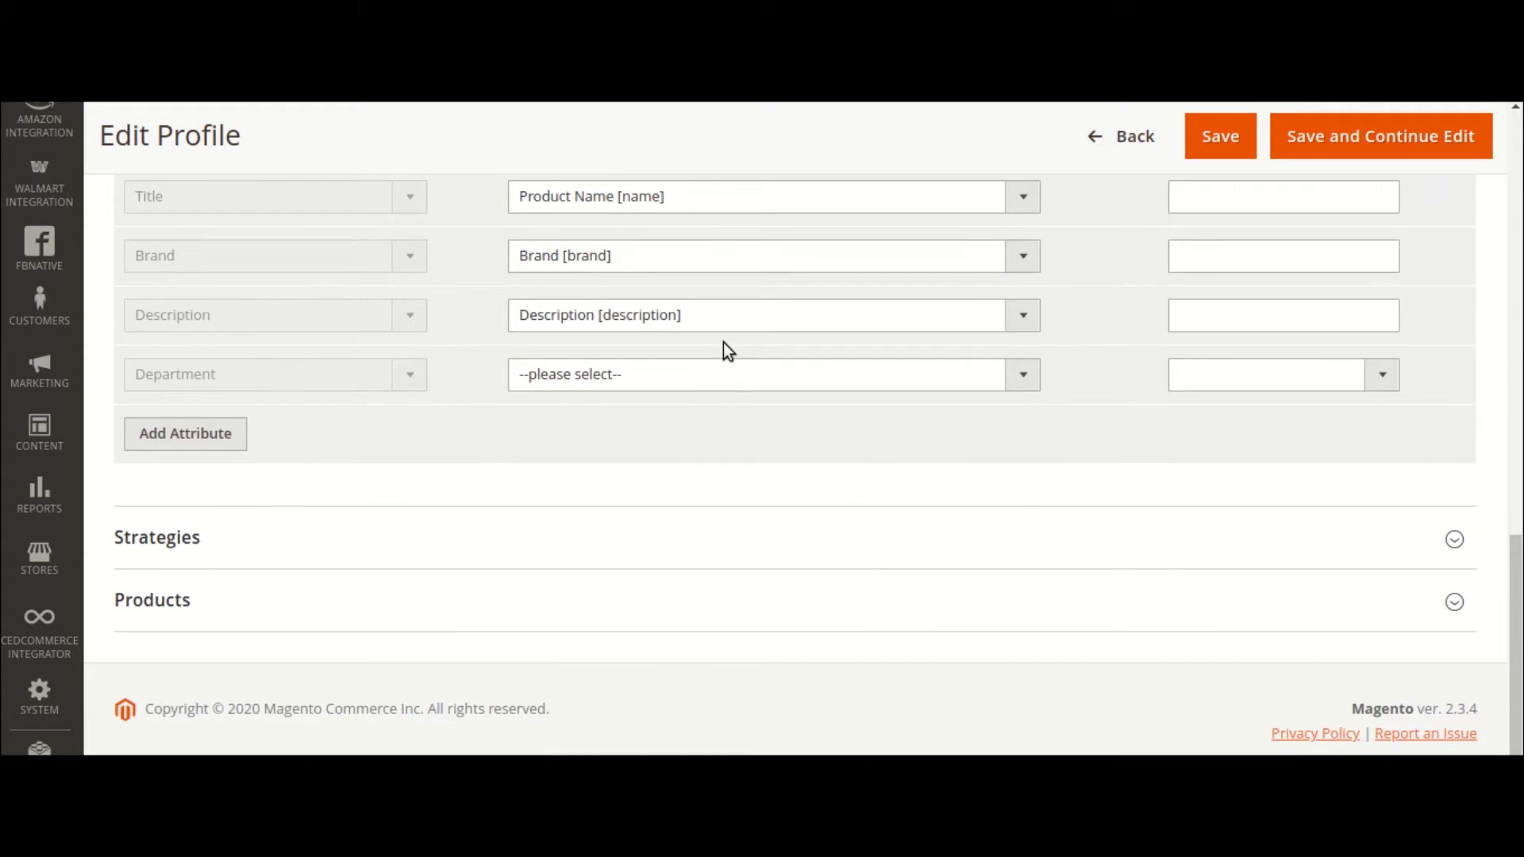
pyautogui.scroll(2, 709, 354)
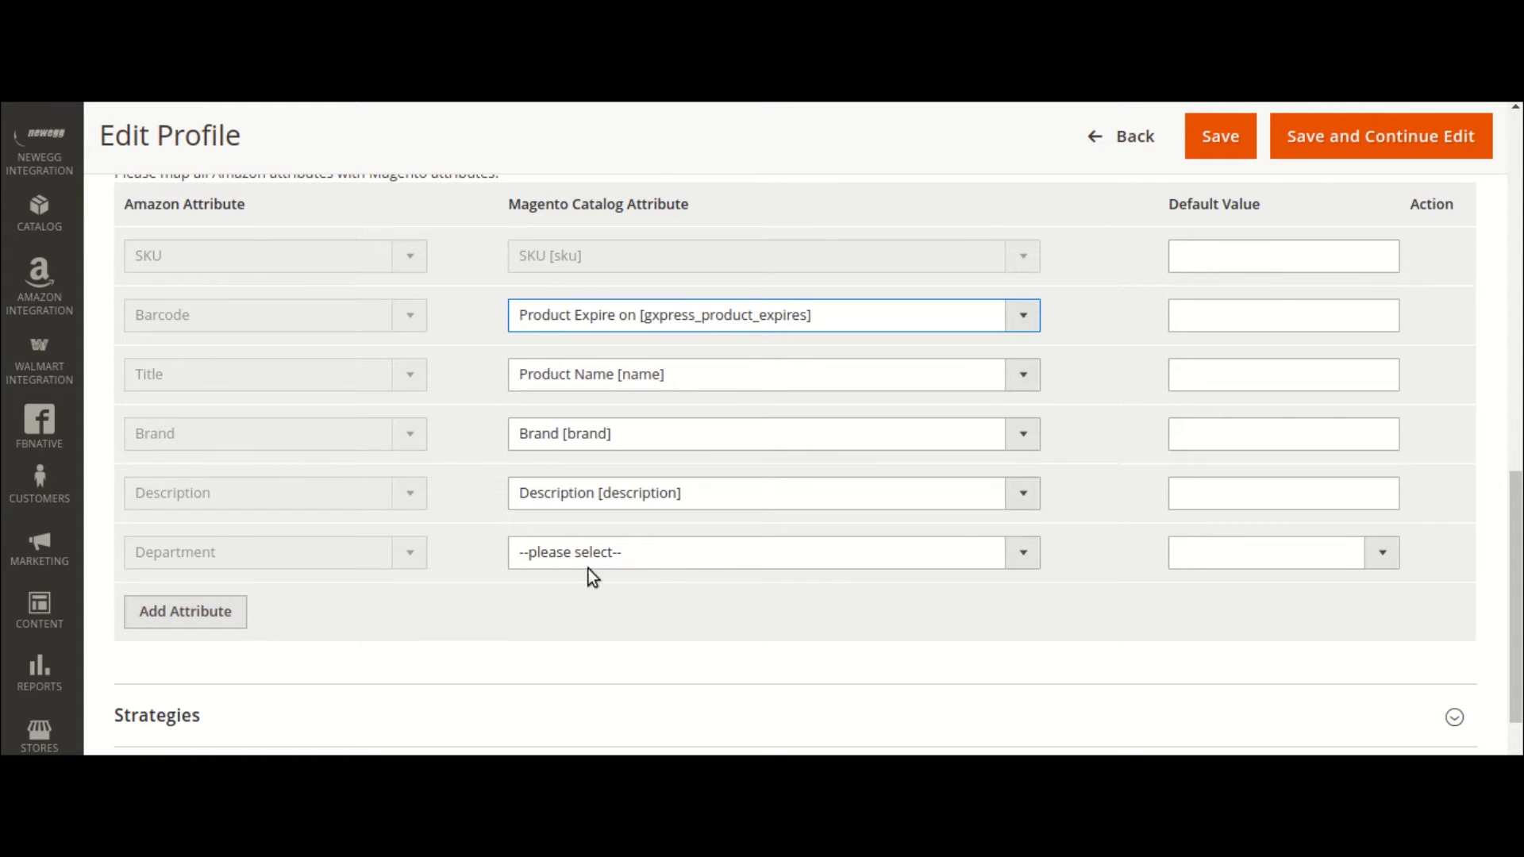
pyautogui.click(850, 557)
pyautogui.click(835, 546)
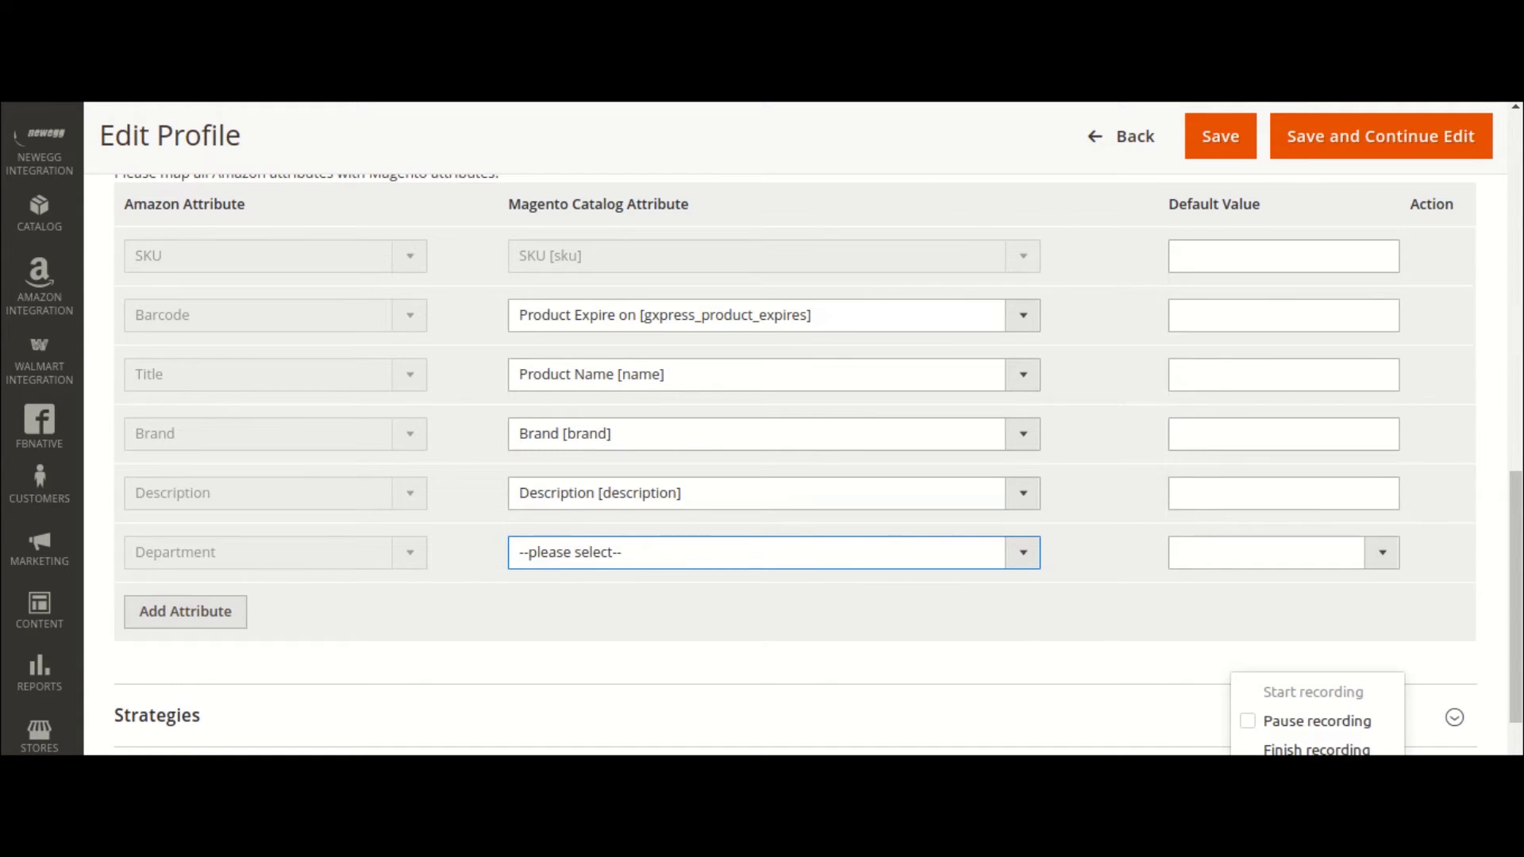
pyautogui.click(1279, 722)
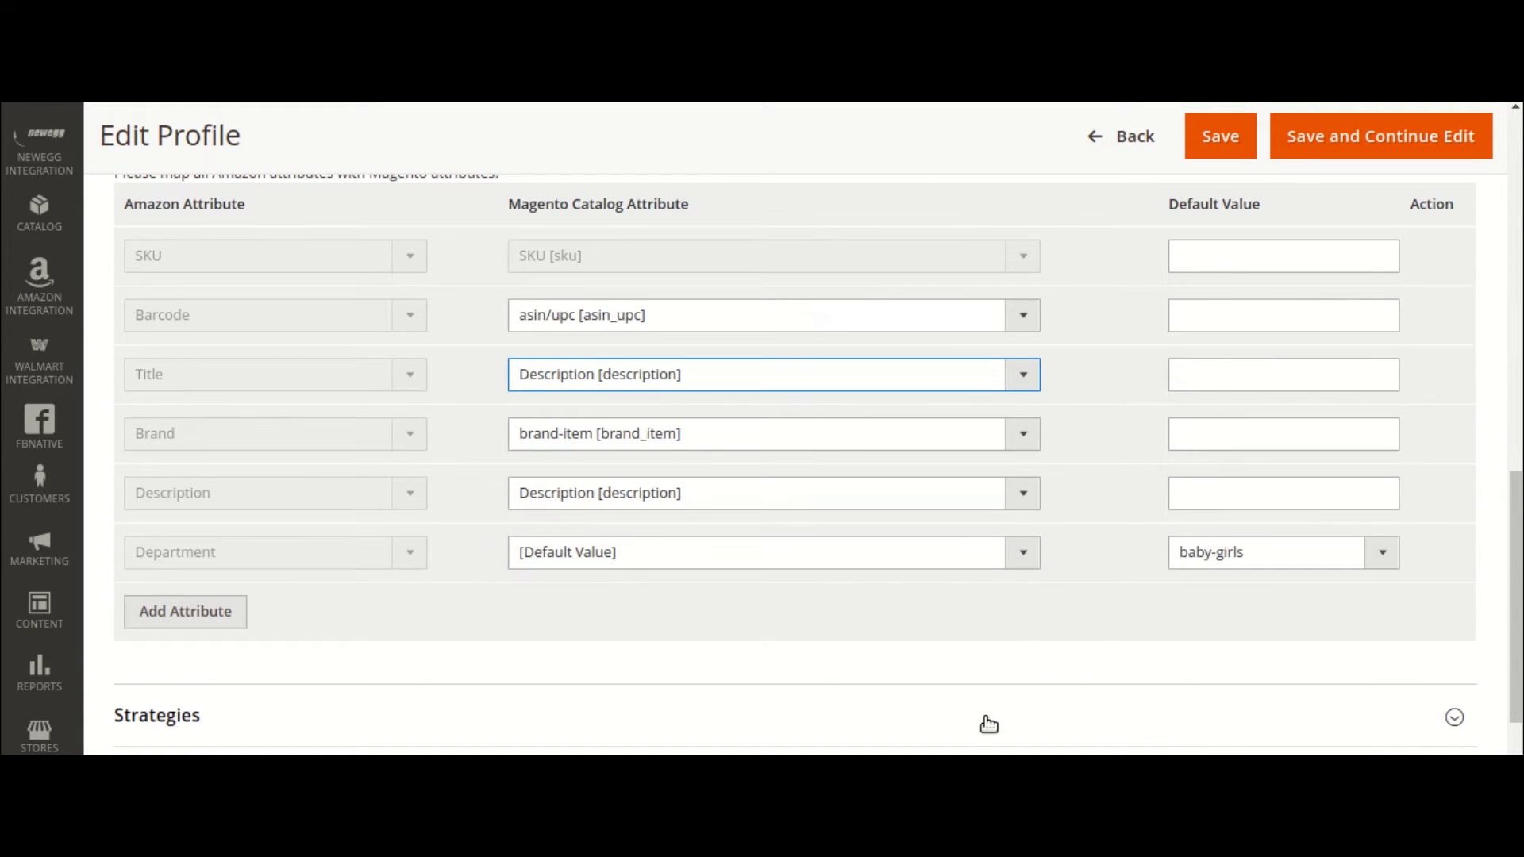
# Step: Review the attribute mappings and check the Bag product's SKU, brand-item and asin/upc fields in the catalog
pyautogui.scroll(2, 921, 725)
pyautogui.scroll(-2, 921, 725)
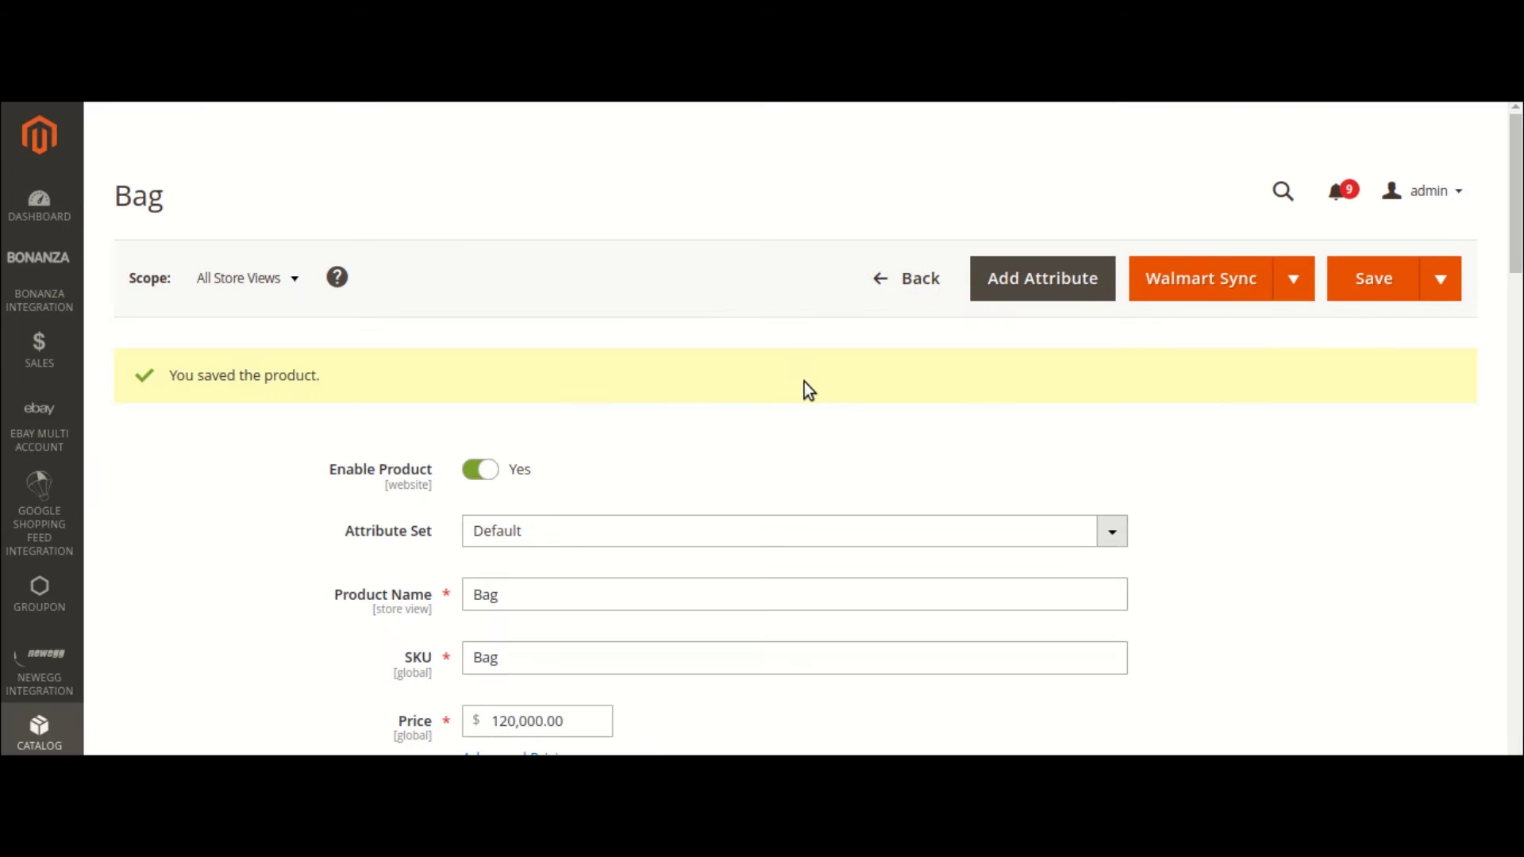
pyautogui.scroll(-6, 803, 383)
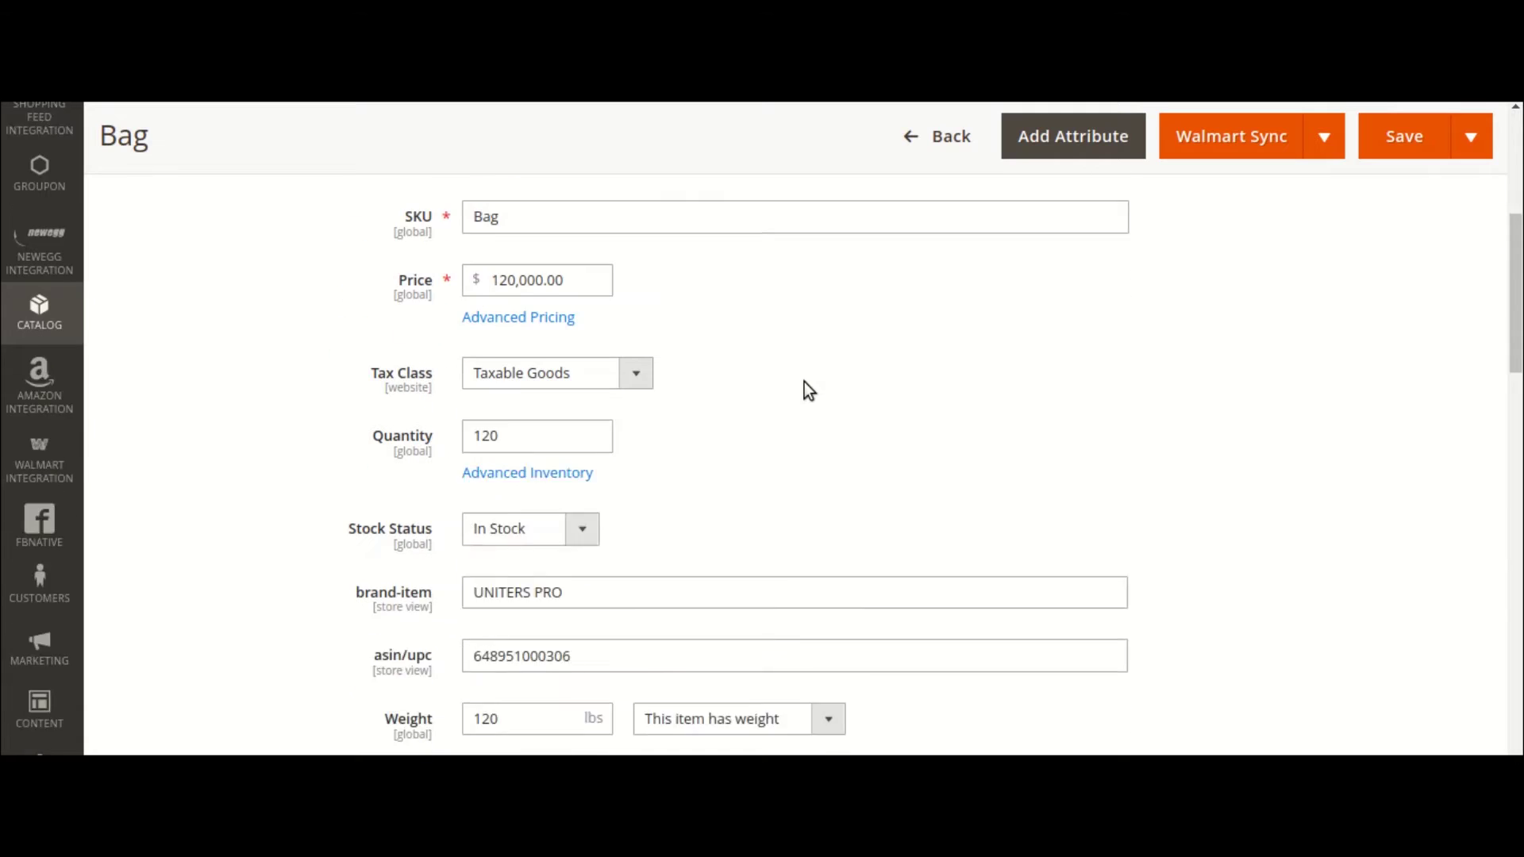
pyautogui.scroll(-2, 803, 383)
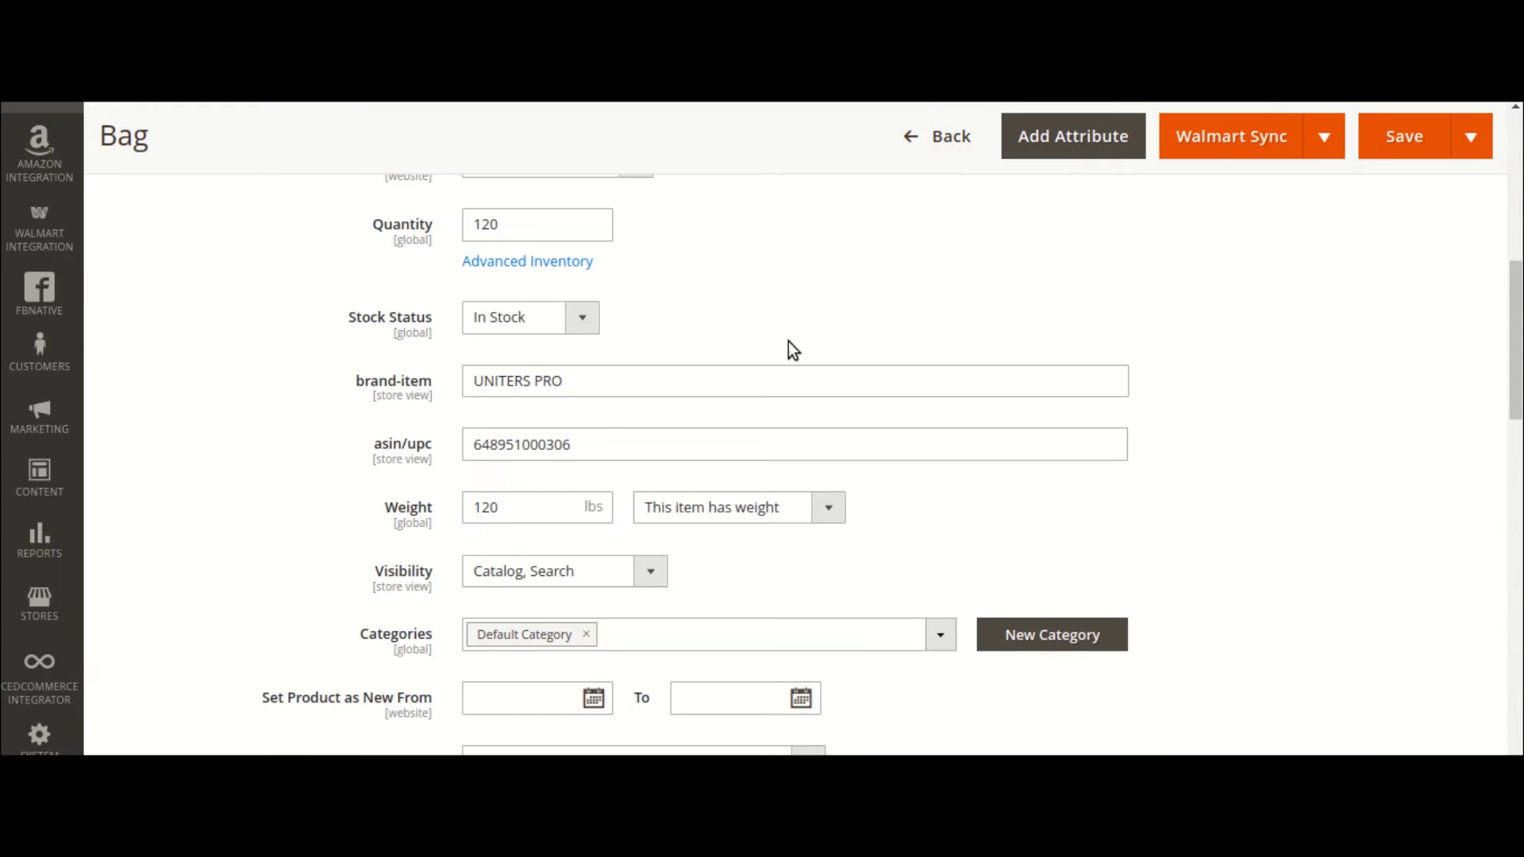
pyautogui.scroll(1, 788, 341)
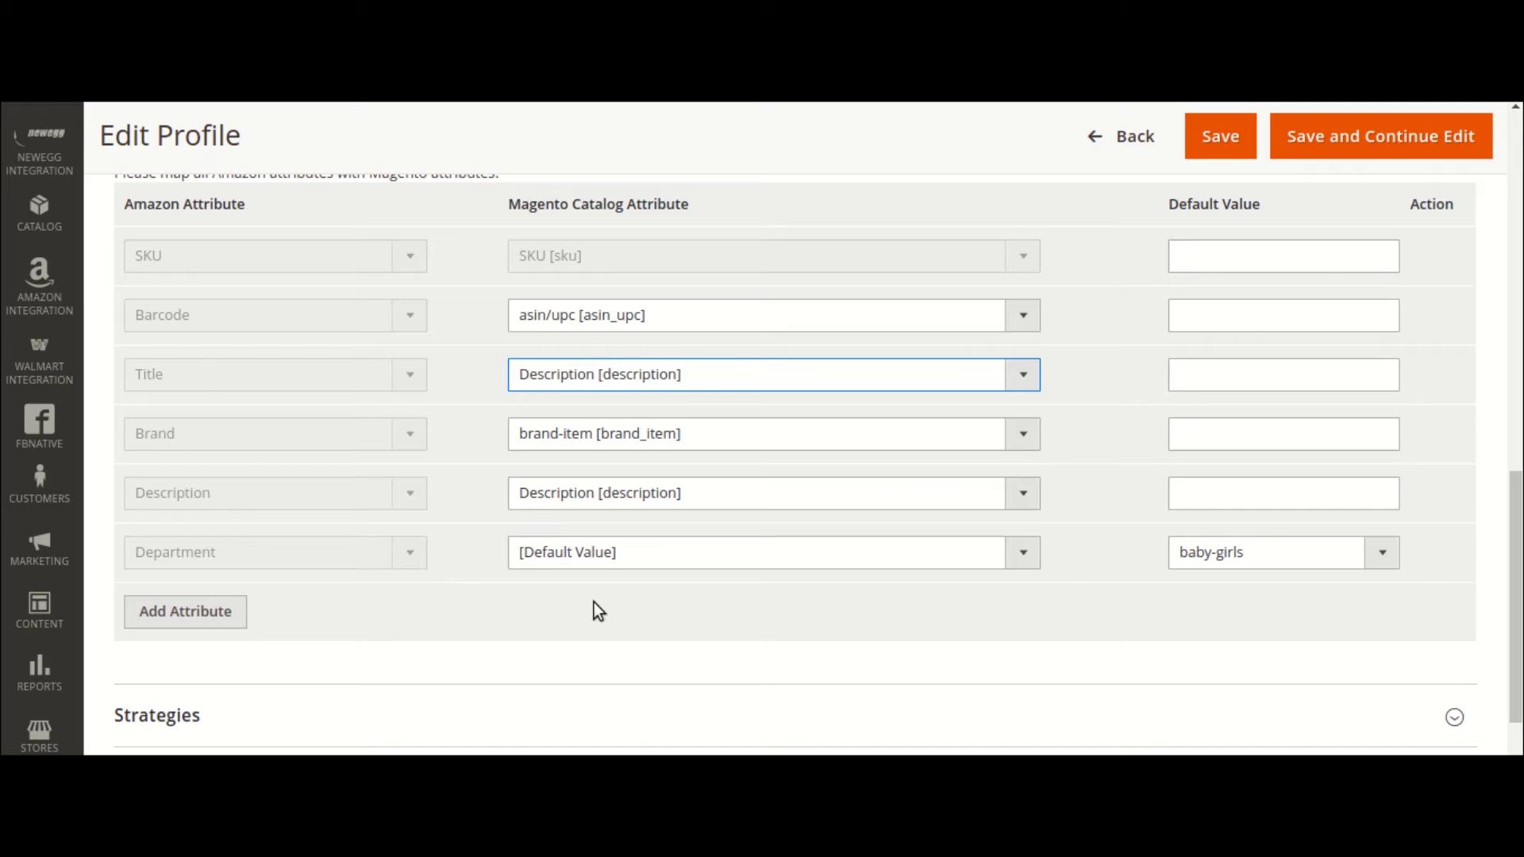
# Step: Map the Amazon Department attribute to [Default Value] in the profile's attribute table
pyautogui.click(727, 558)
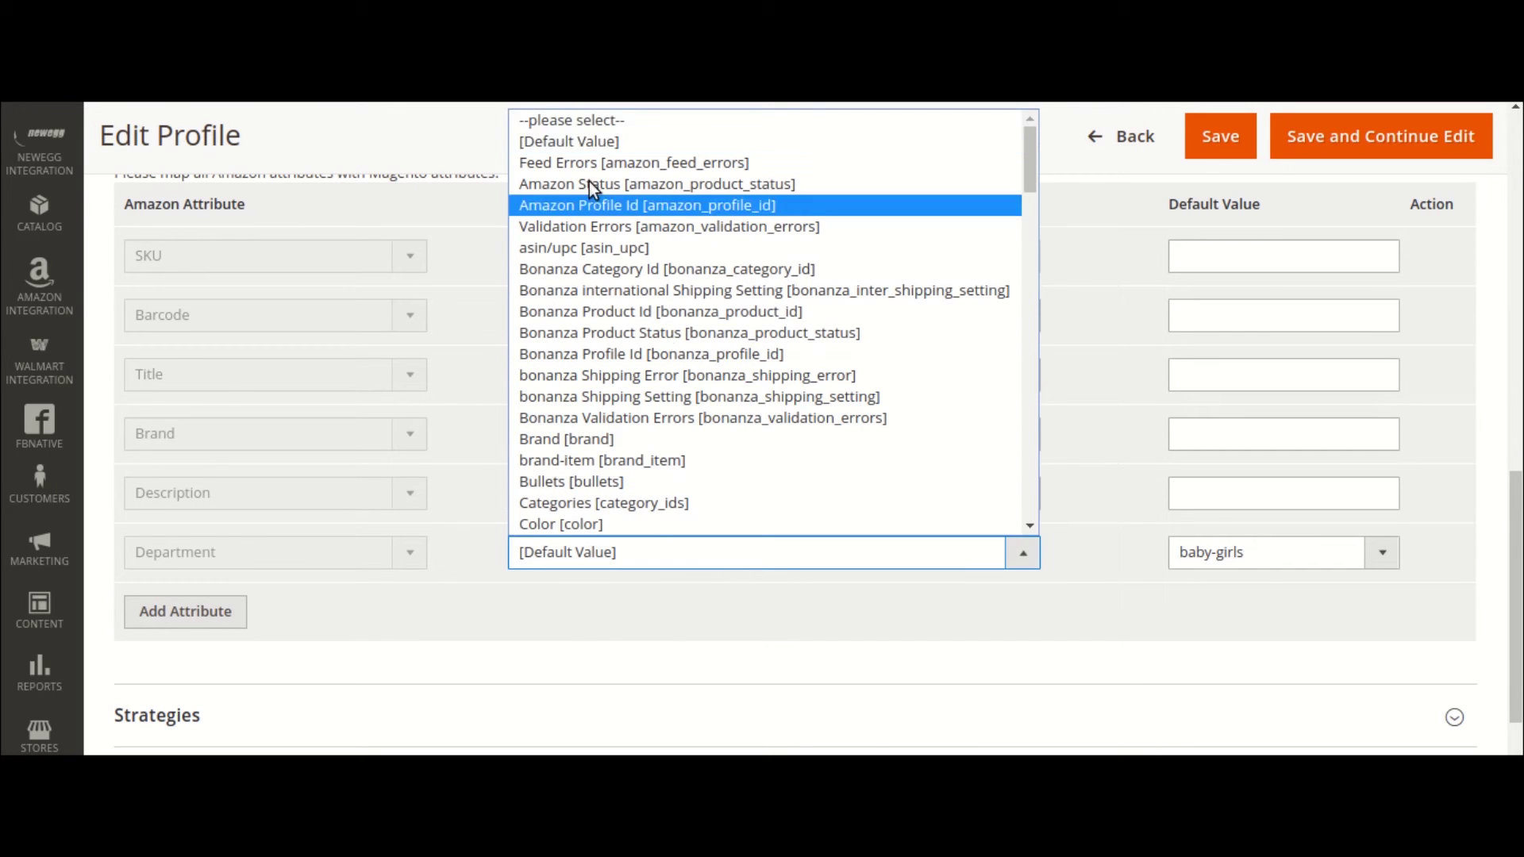
pyautogui.click(541, 151)
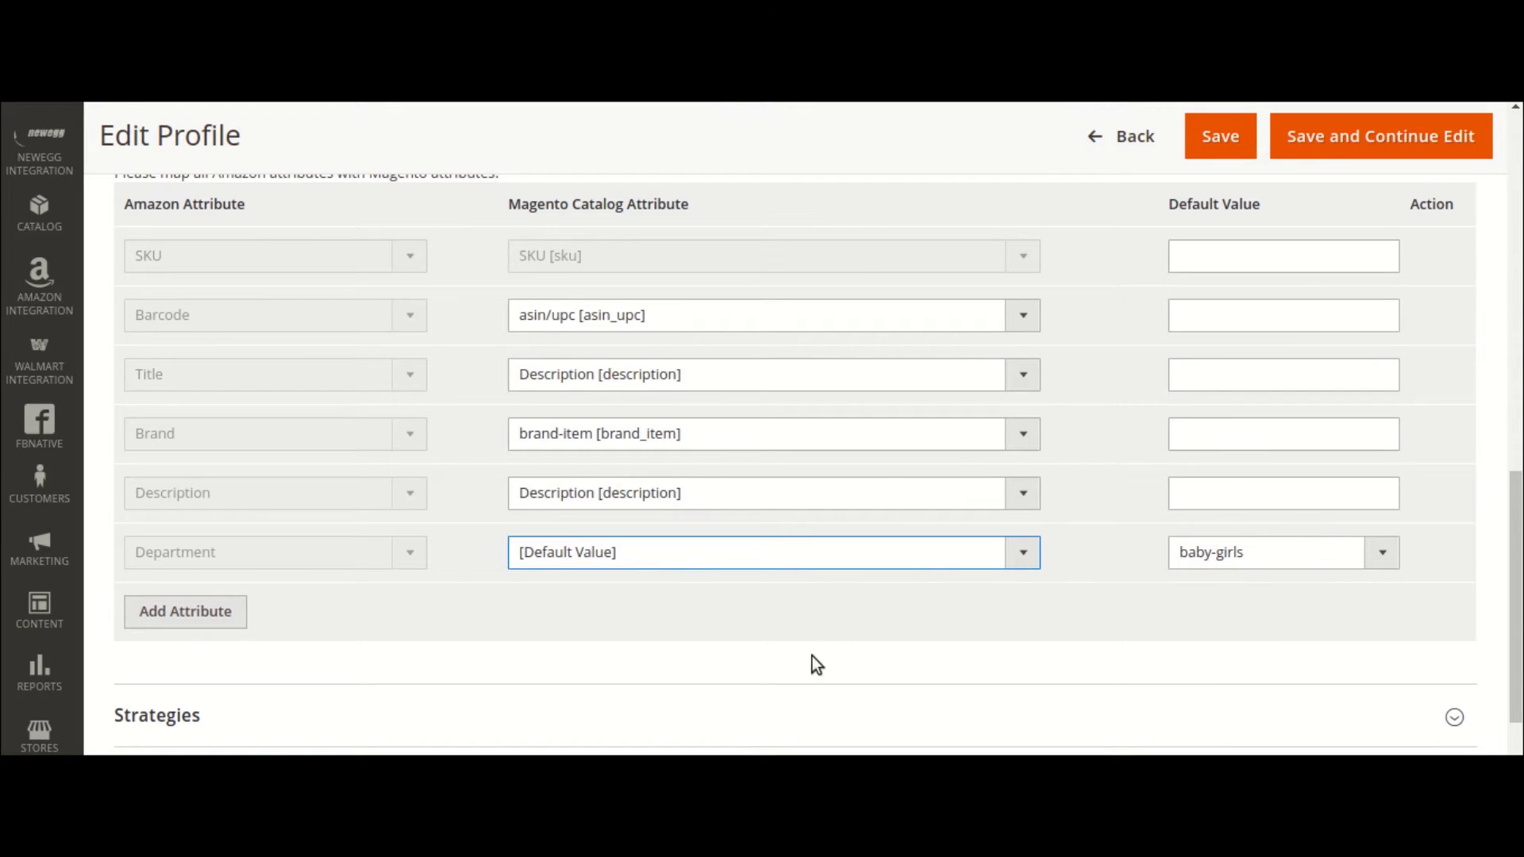
# Step: Expand the profile's Products section and set Auto Assign Category to Default Category
pyautogui.scroll(-2, 812, 655)
pyautogui.click(575, 601)
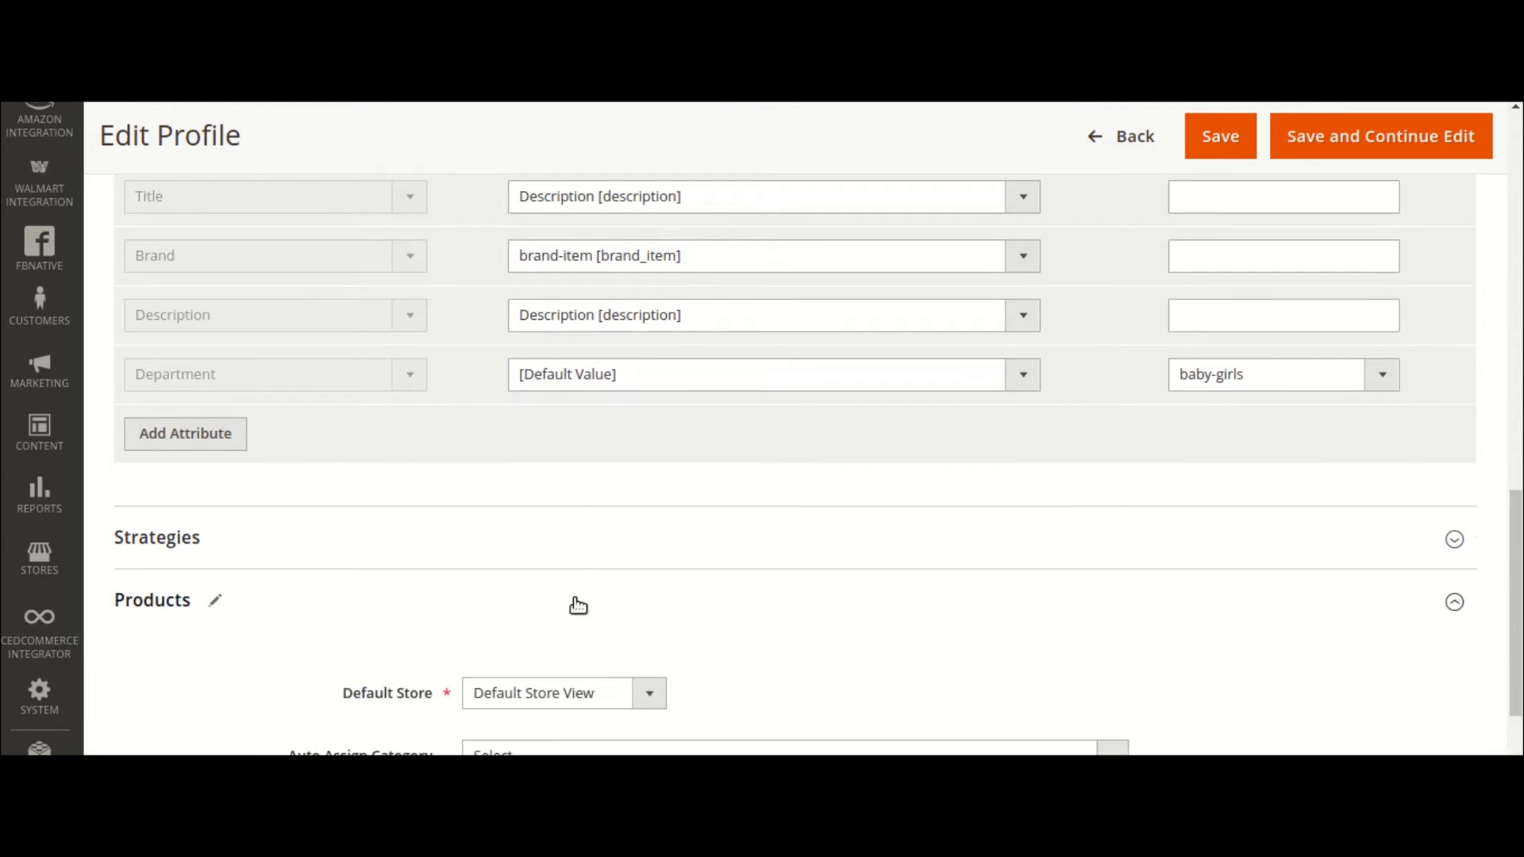
pyautogui.scroll(-3, 577, 606)
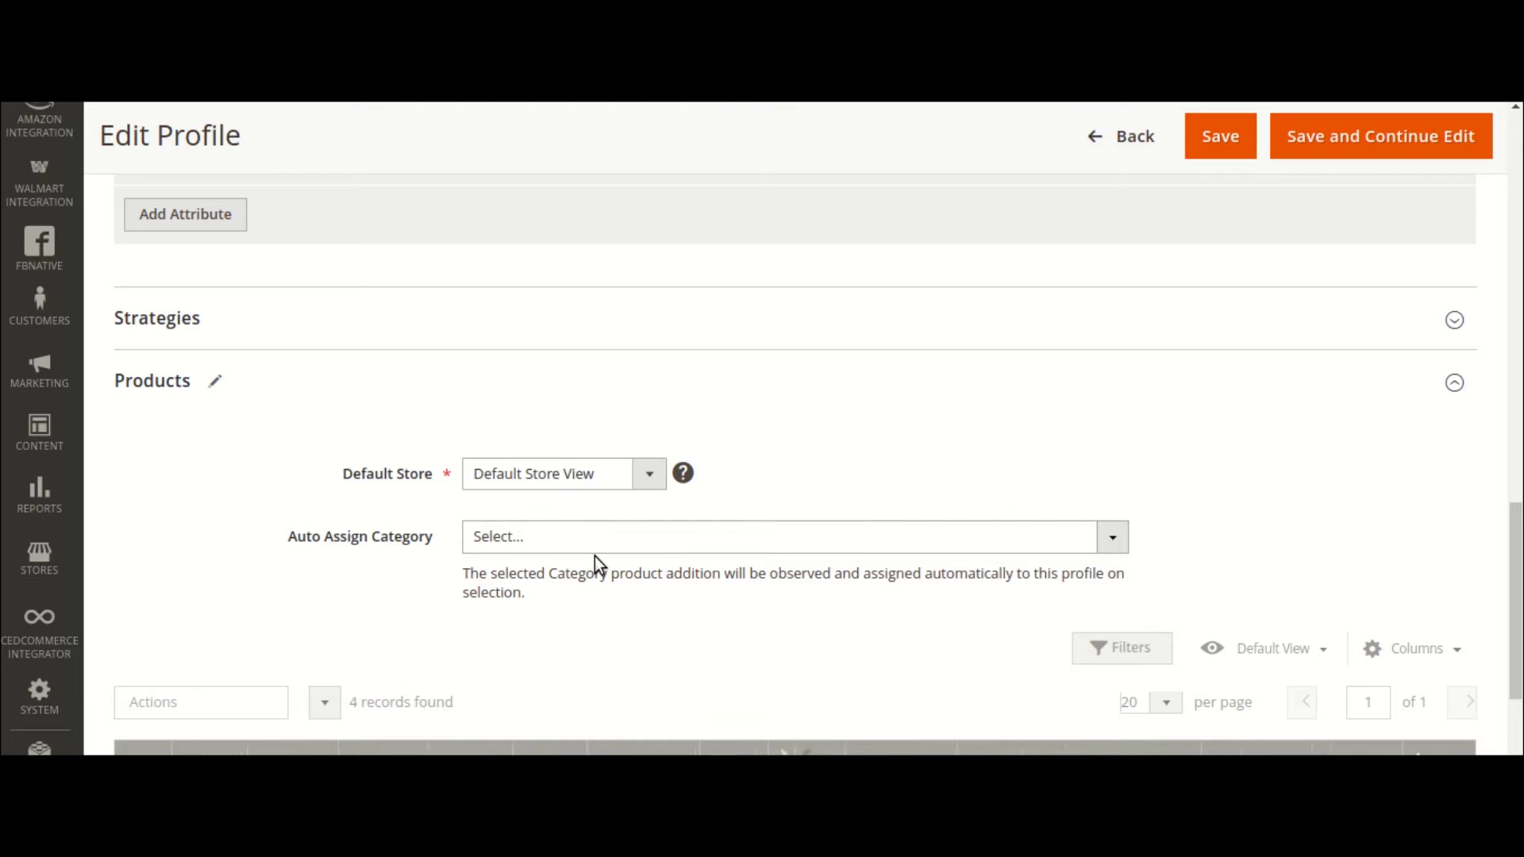
pyautogui.scroll(-3, 600, 552)
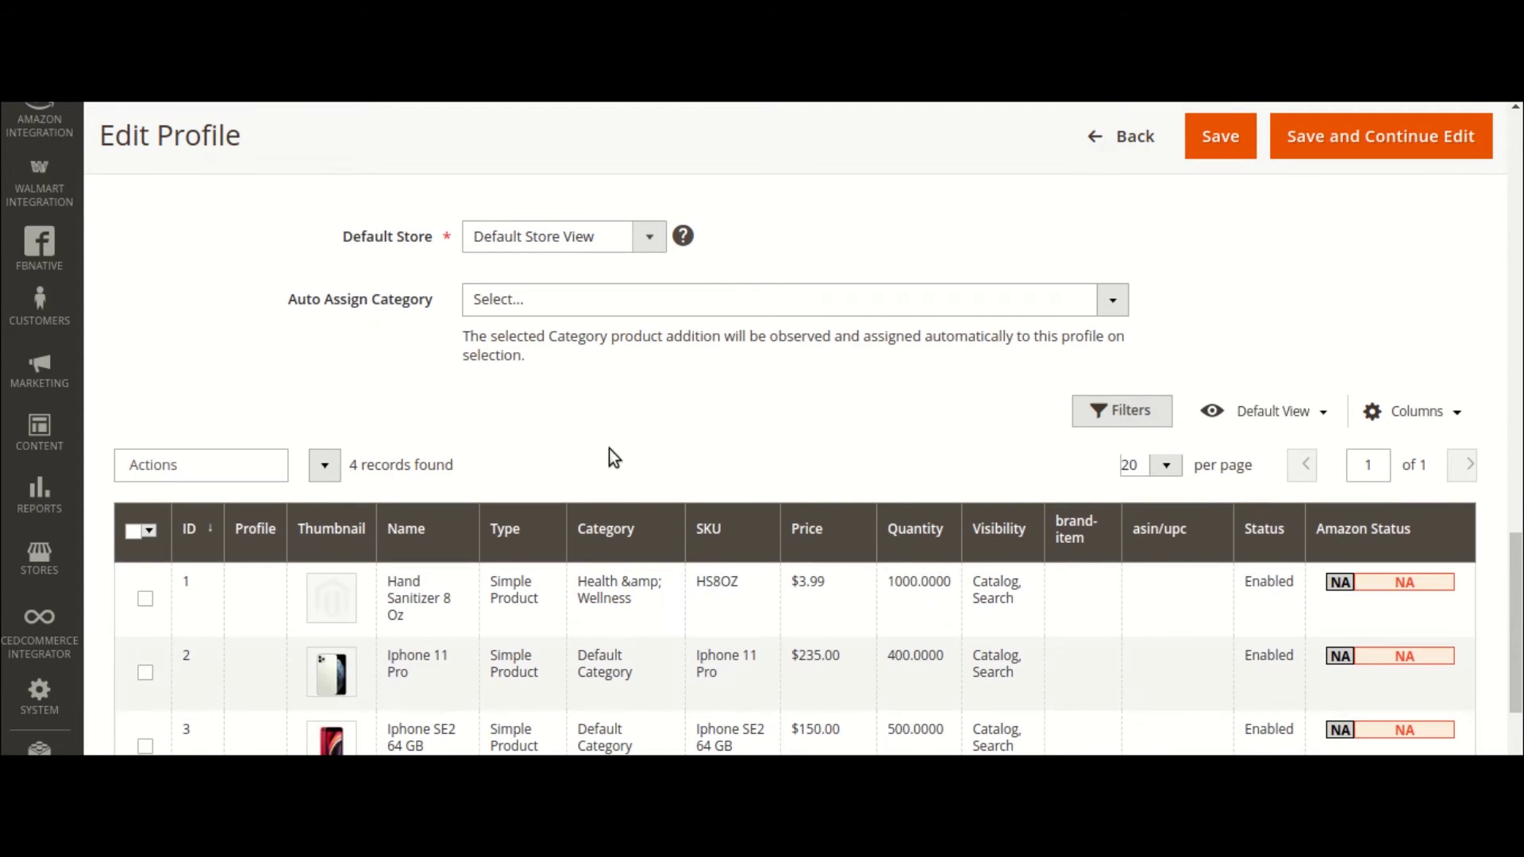
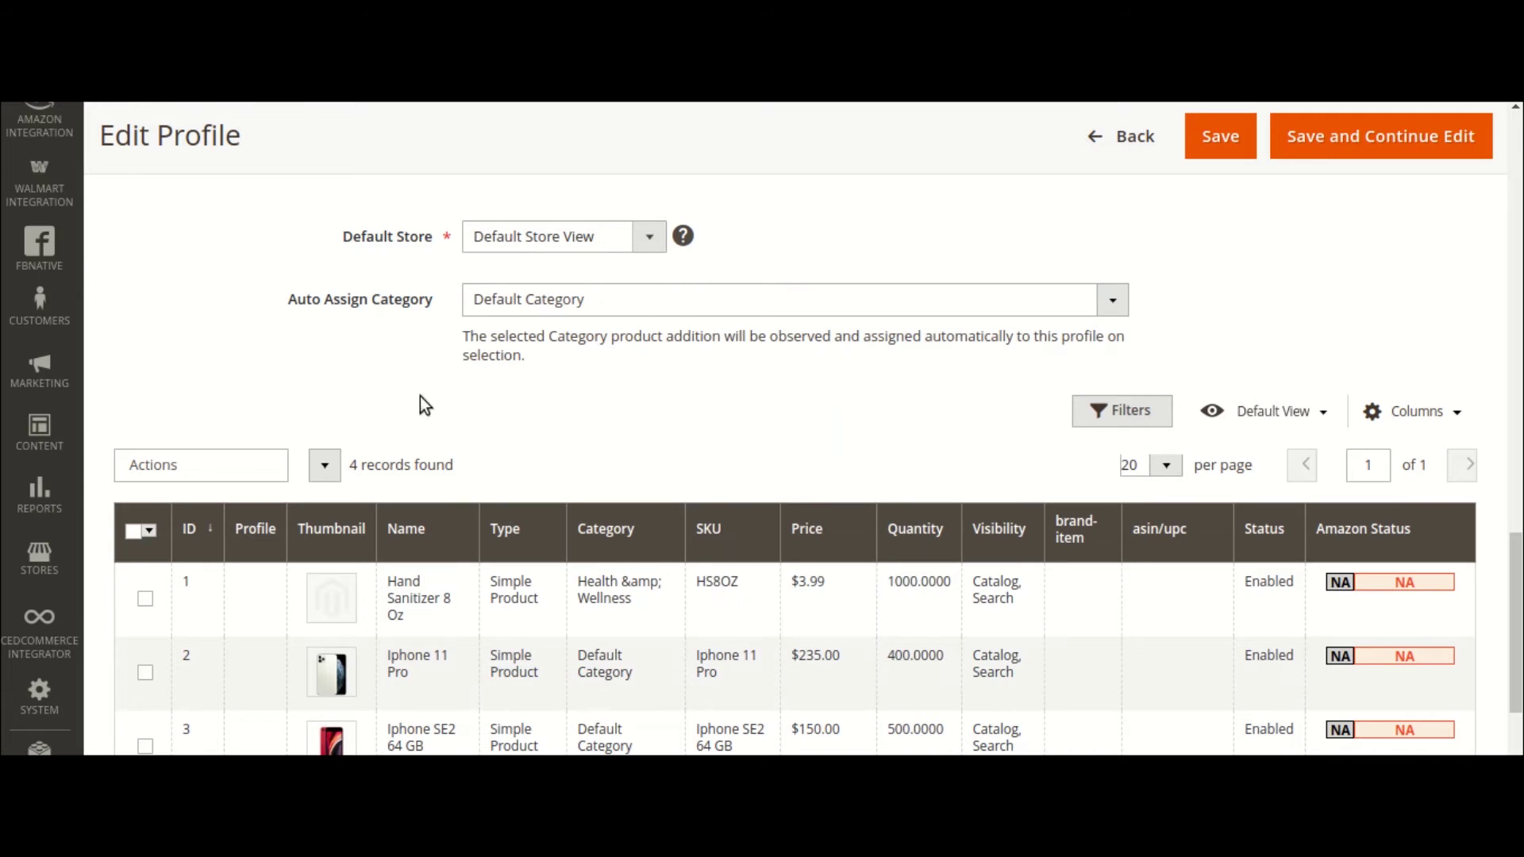
# Step: Assign the Bag product to the profile and save the profile
pyautogui.scroll(-3, 616, 425)
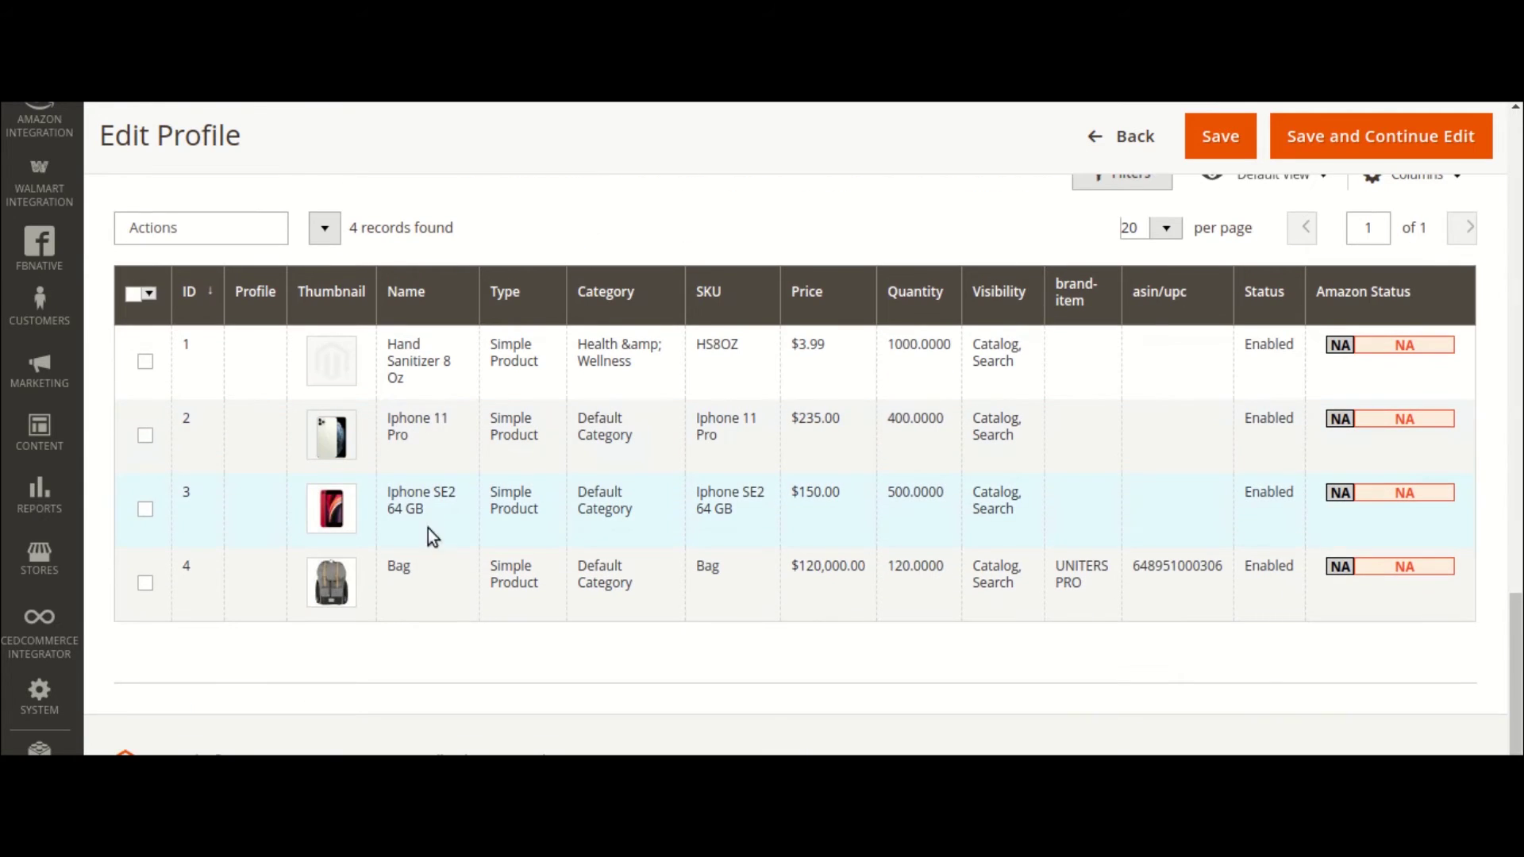
pyautogui.scroll(2, 417, 341)
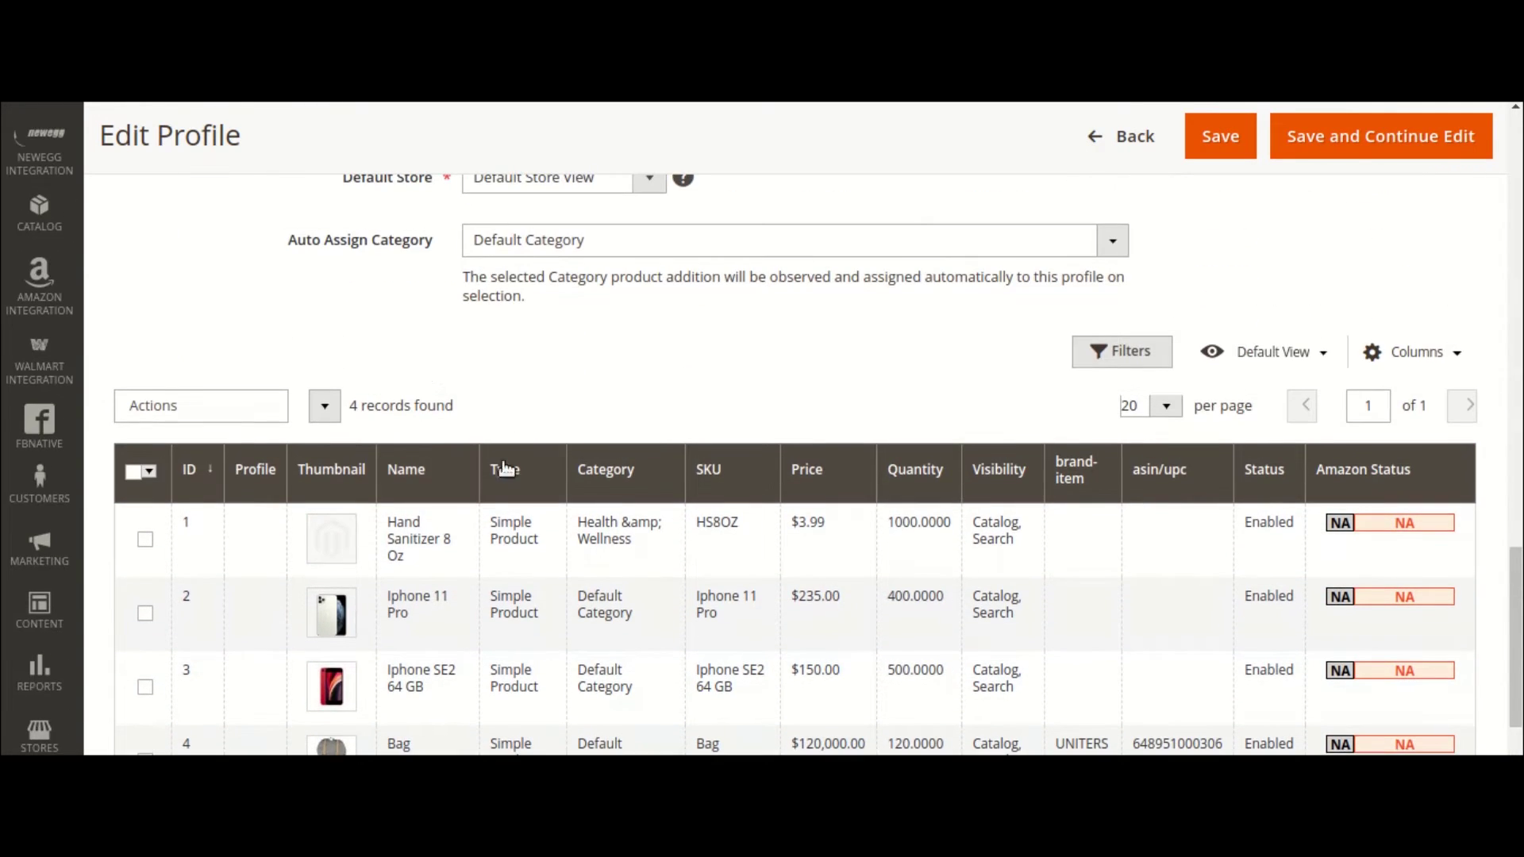
pyautogui.scroll(-2, 585, 461)
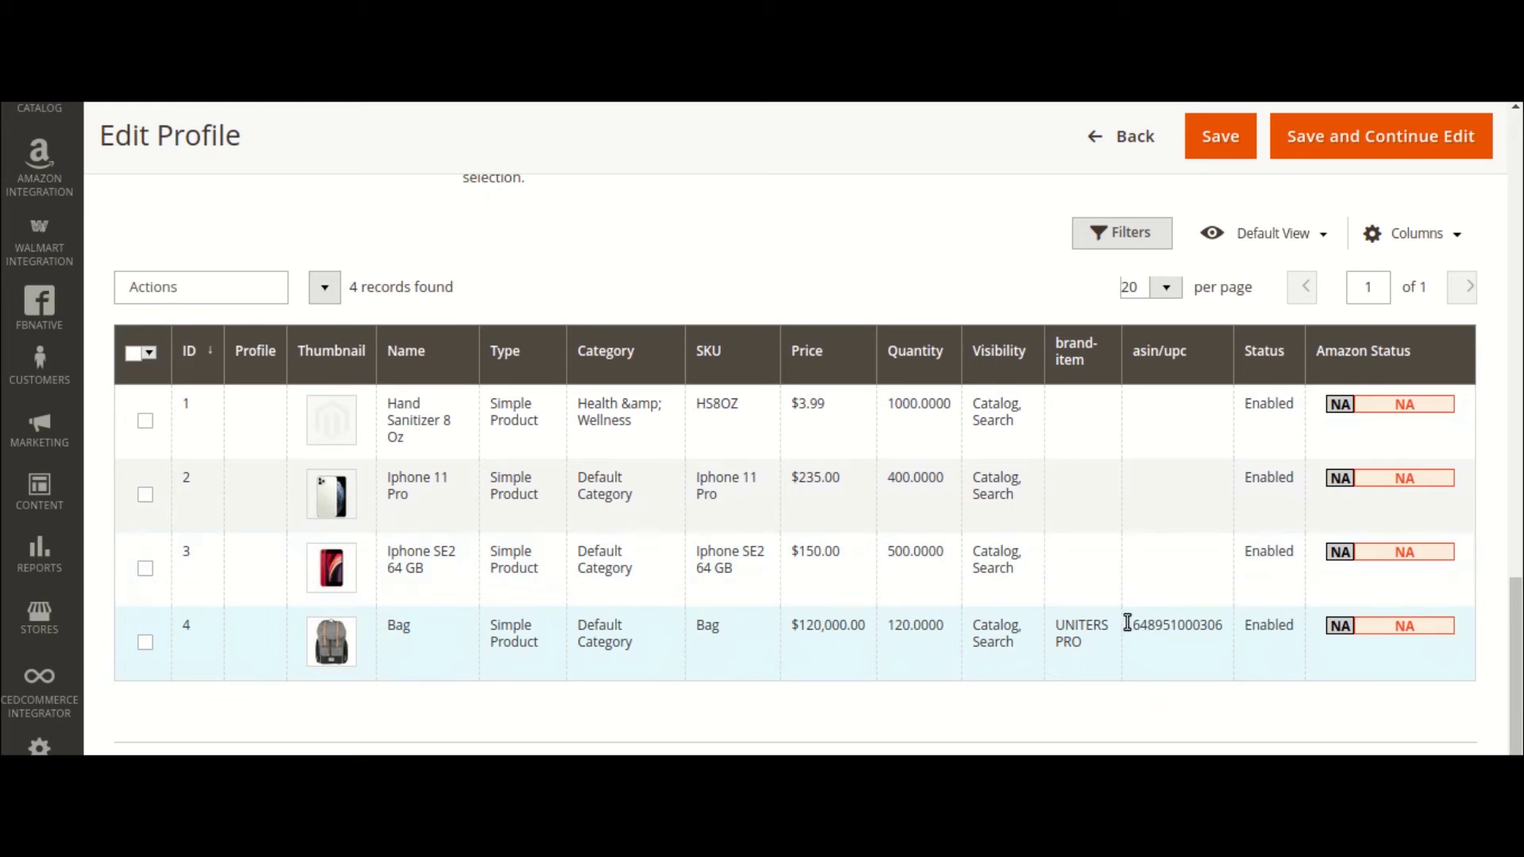
pyautogui.click(145, 649)
pyautogui.click(1219, 139)
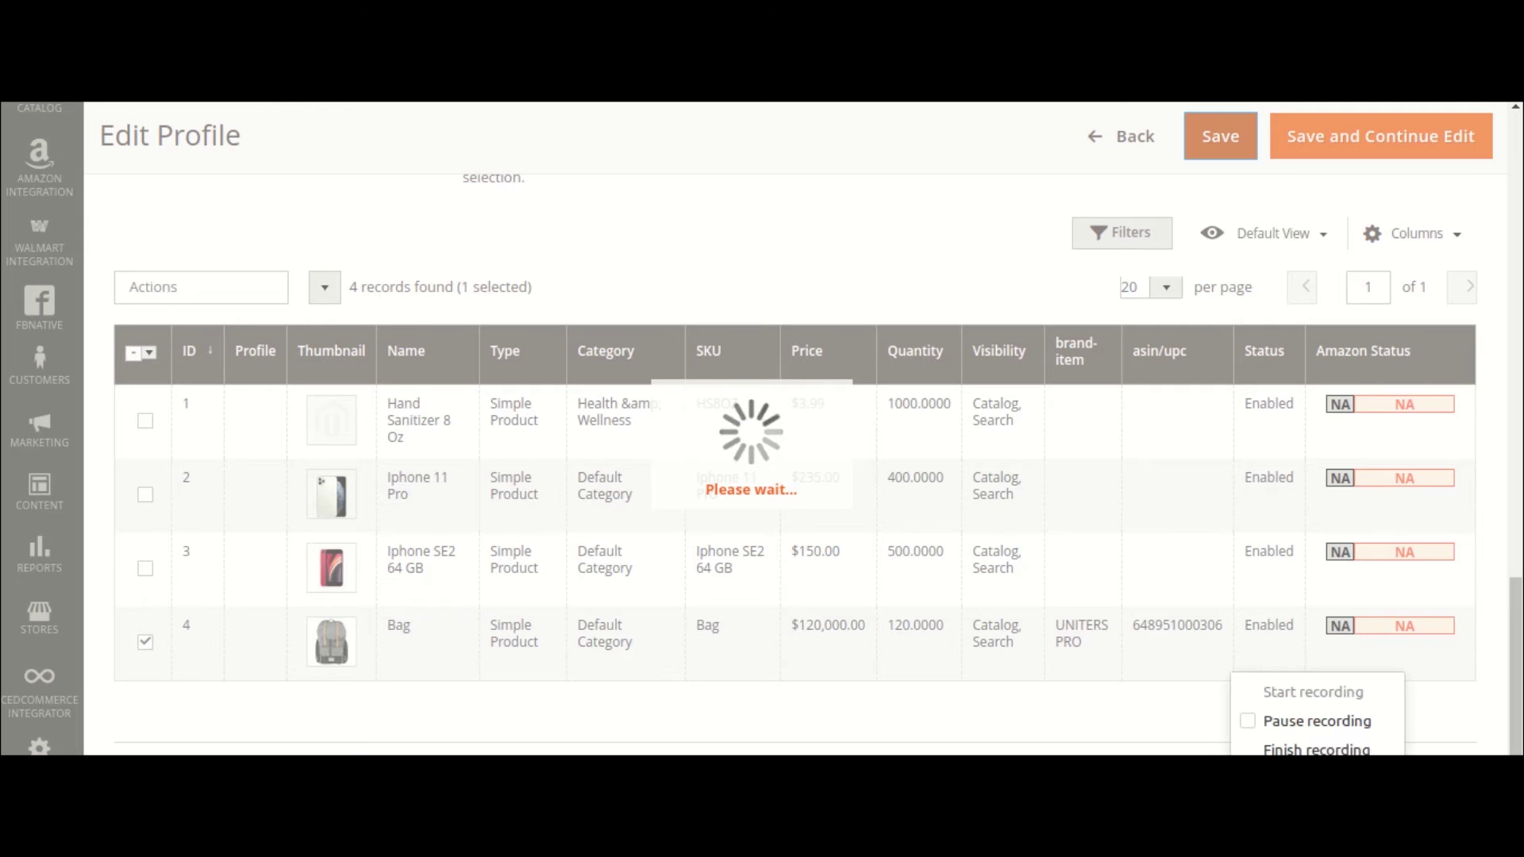
pyautogui.click(1265, 720)
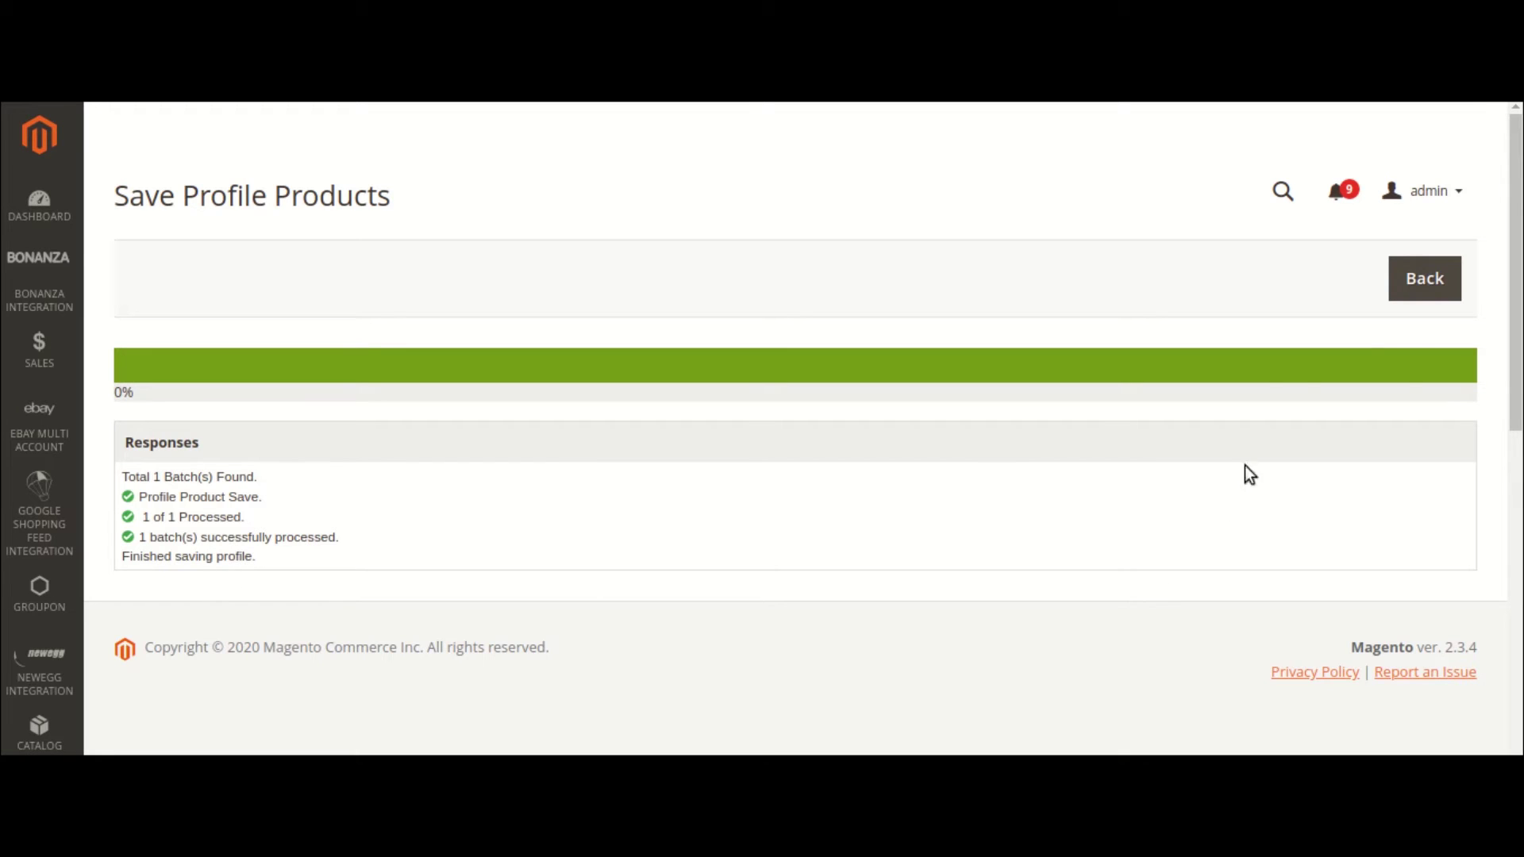
# Step: Return to the profile list and open the product upload view for the Bag profile
pyautogui.click(1440, 275)
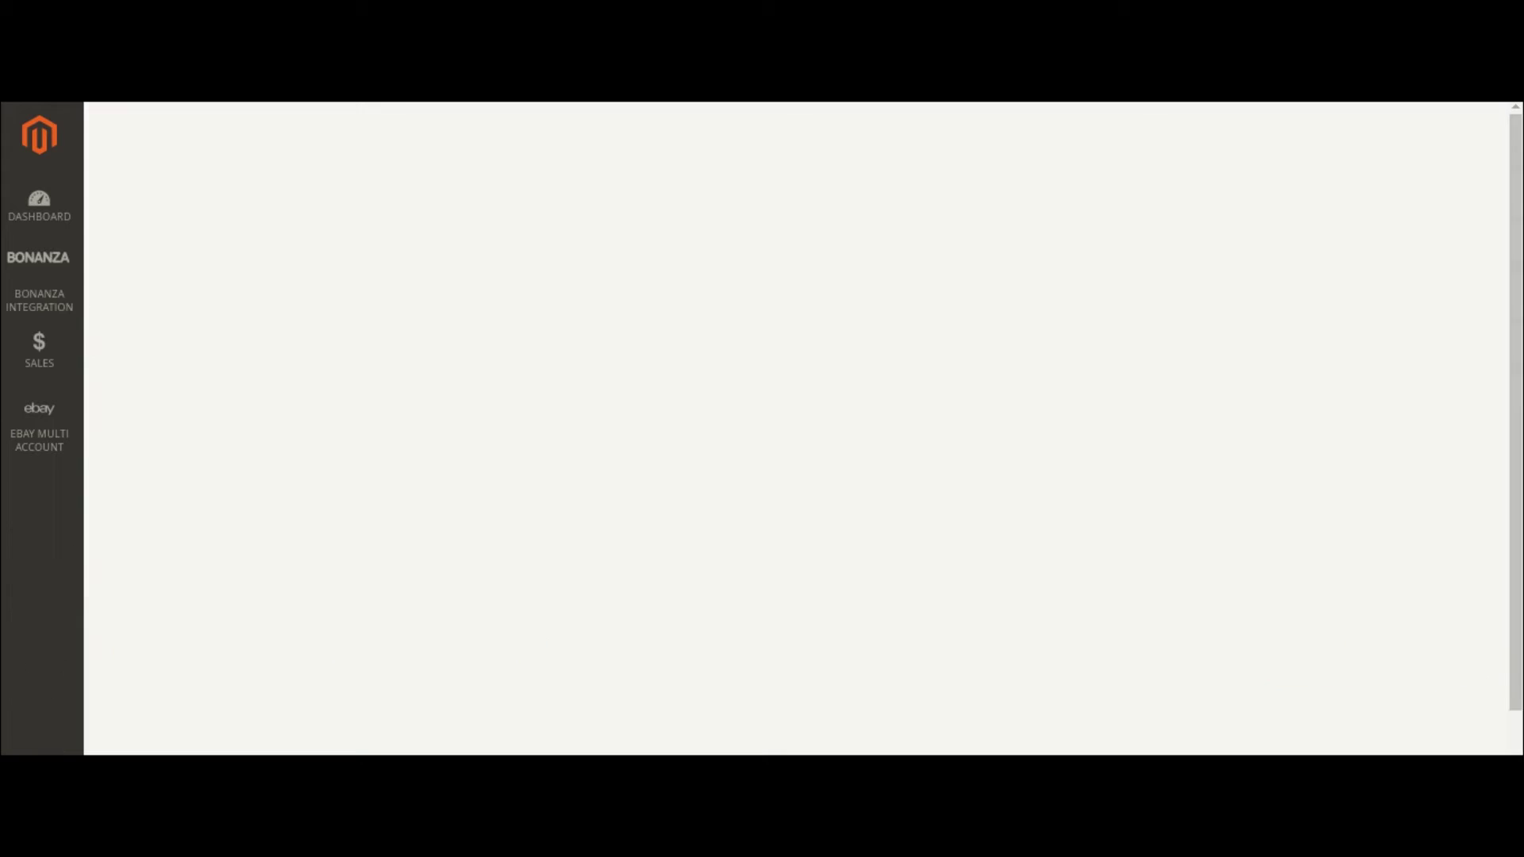
pyautogui.click(1292, 753)
pyautogui.click(1049, 724)
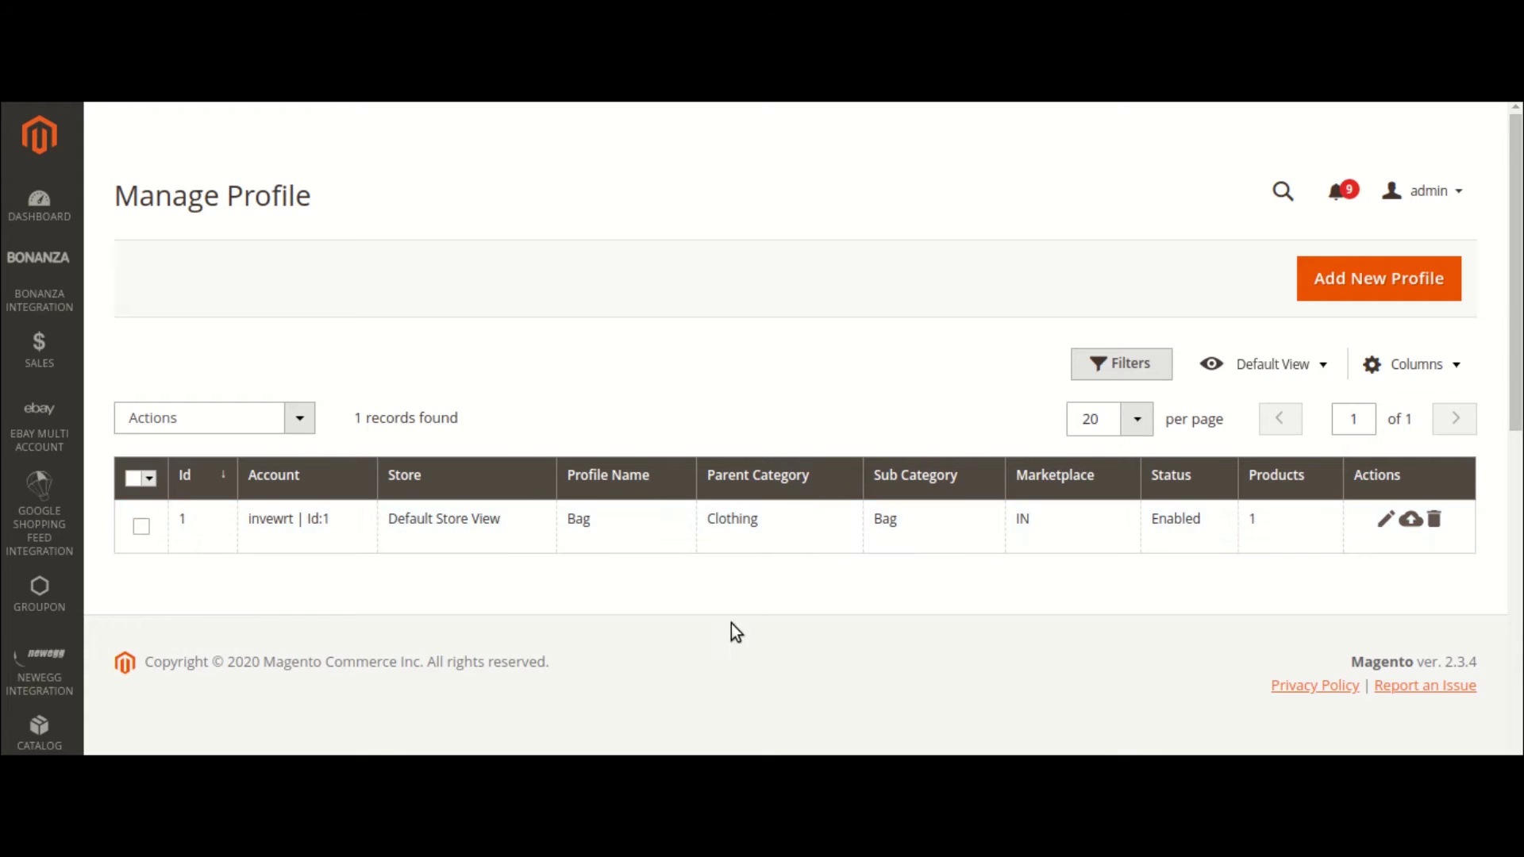
pyautogui.click(1411, 520)
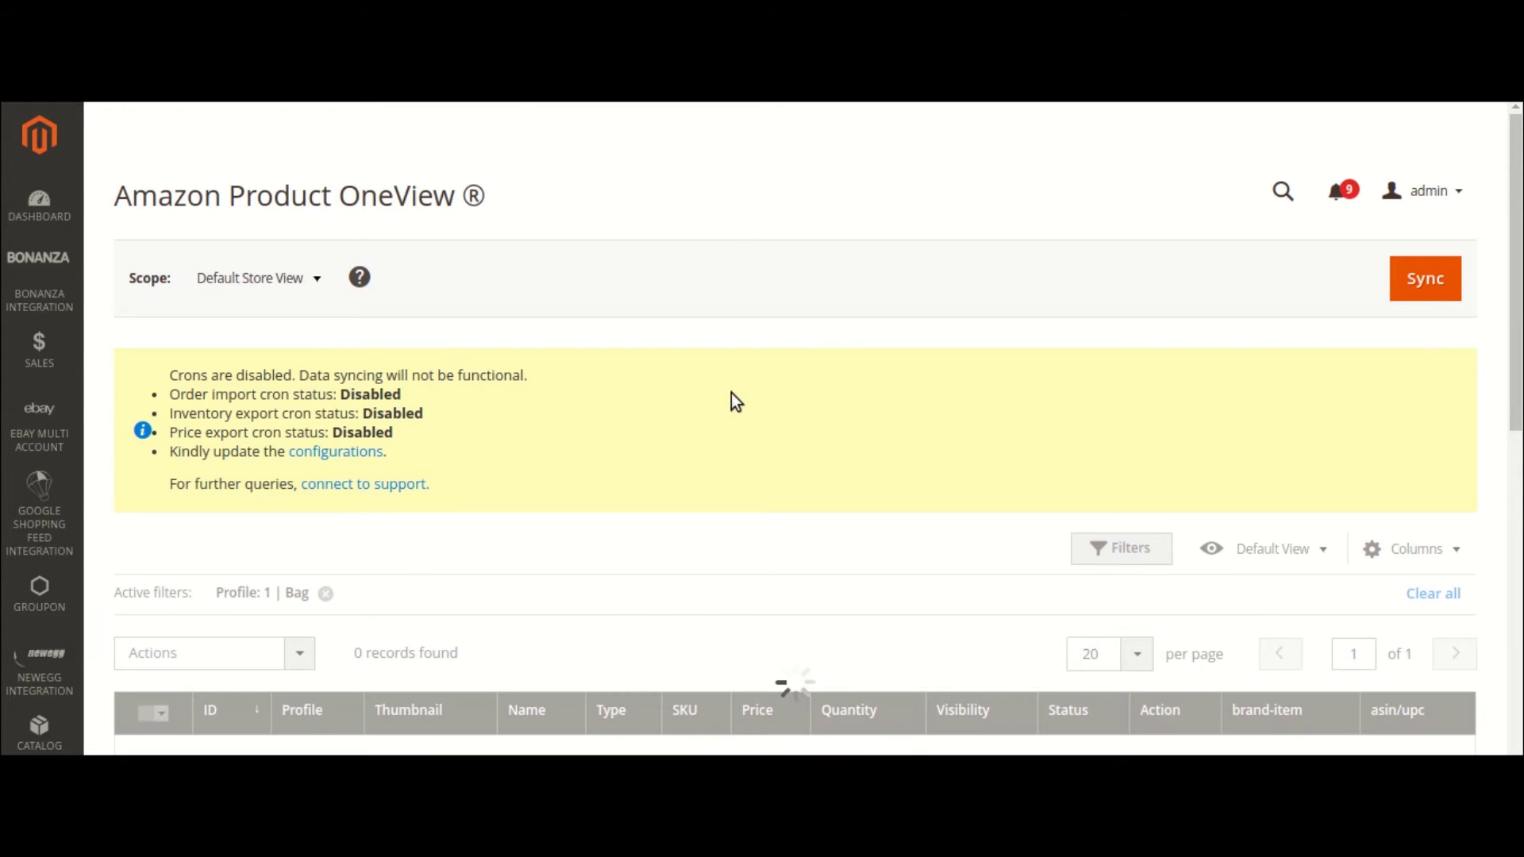
pyautogui.scroll(-2, 725, 387)
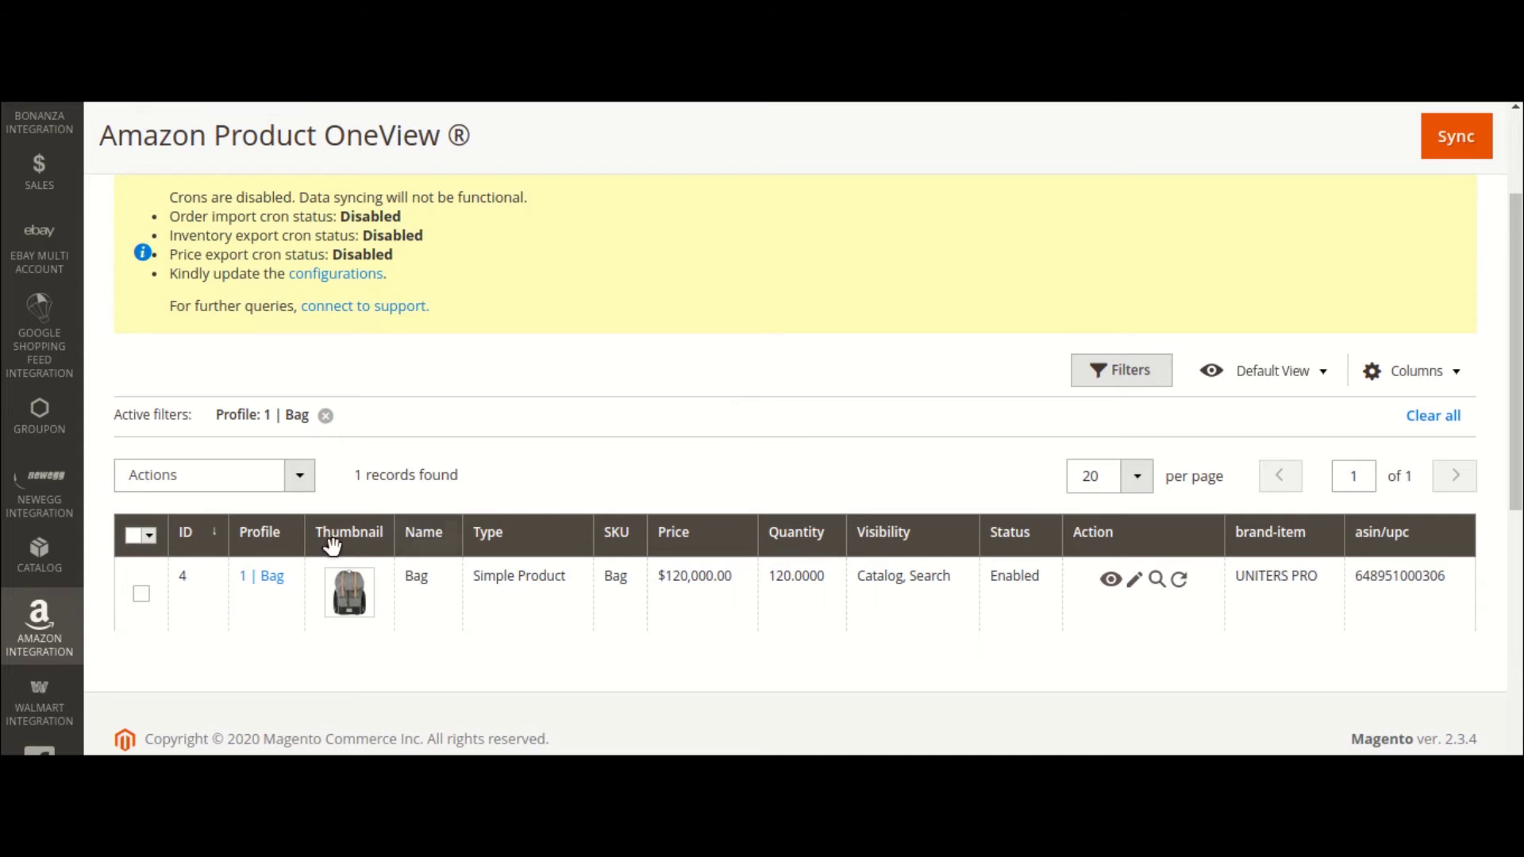
# Step: Open the Amazon Integration product listing and review the Bag product's entry
pyautogui.click(34, 613)
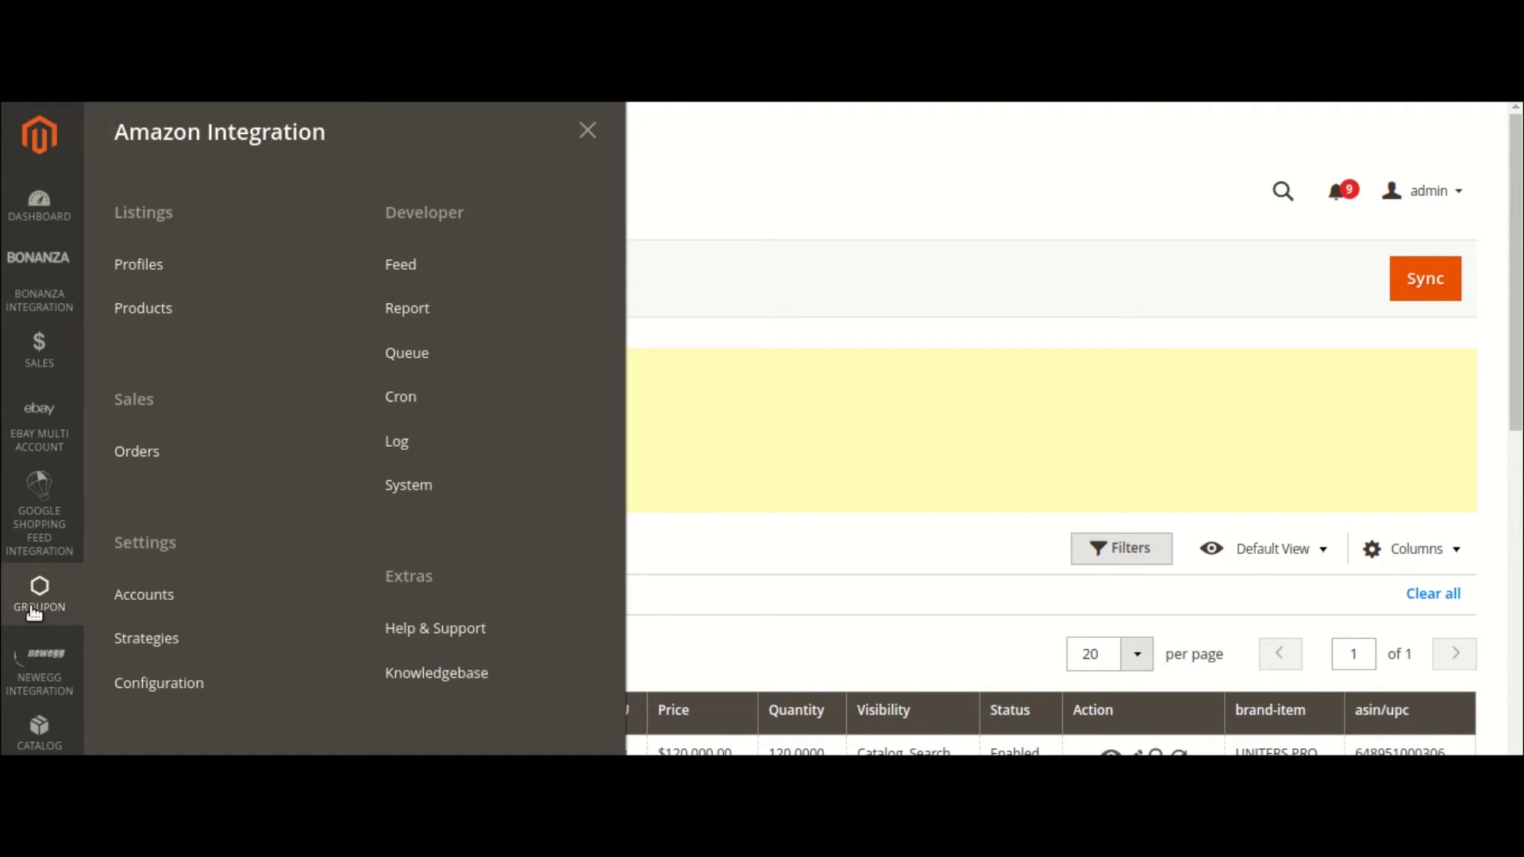
pyautogui.click(158, 299)
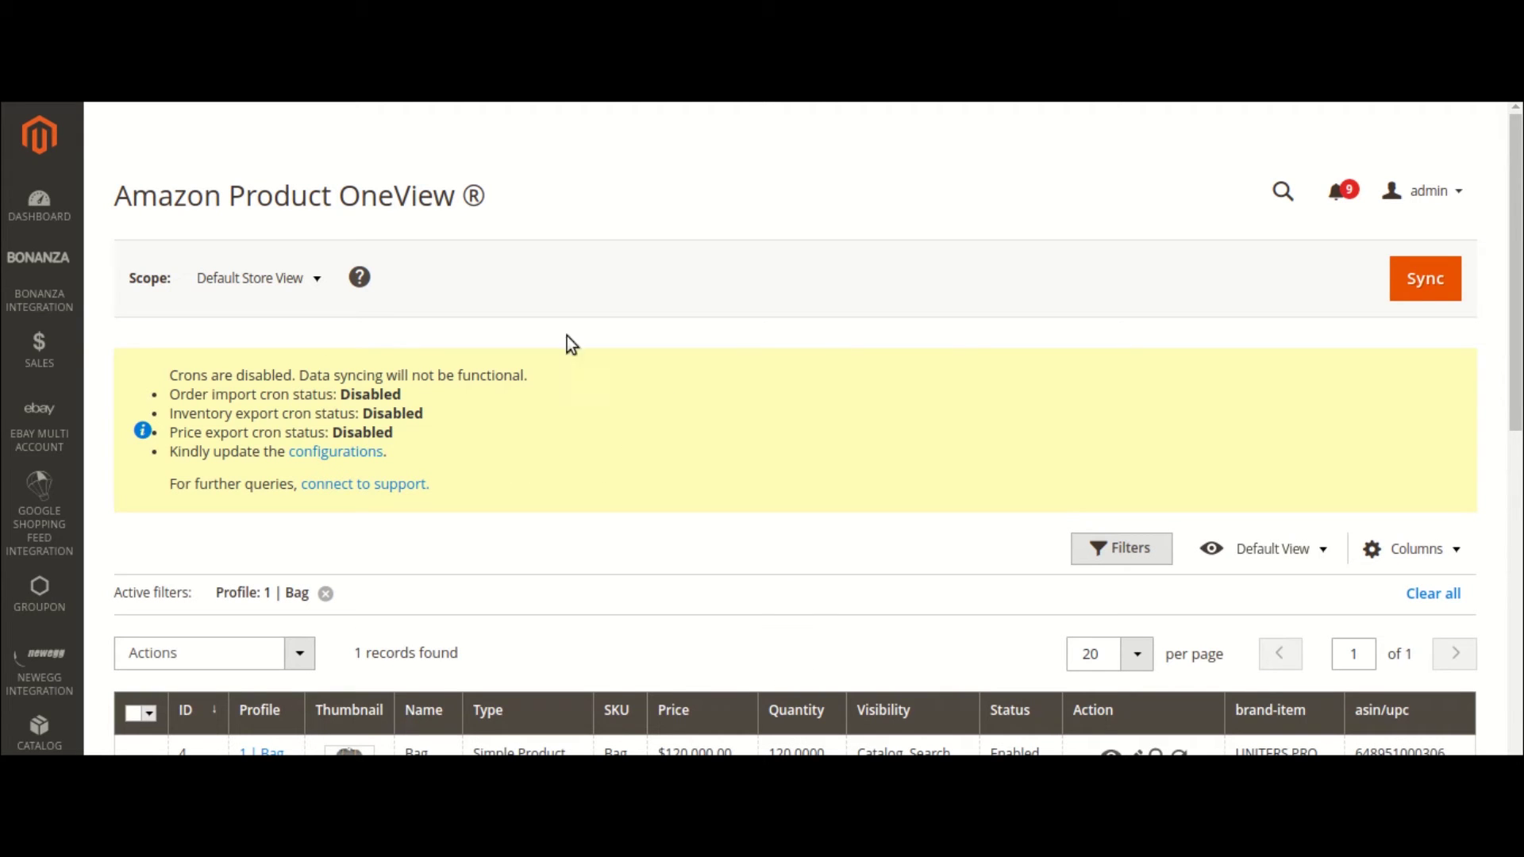
pyautogui.scroll(-1, 960, 335)
pyautogui.scroll(-2, 957, 327)
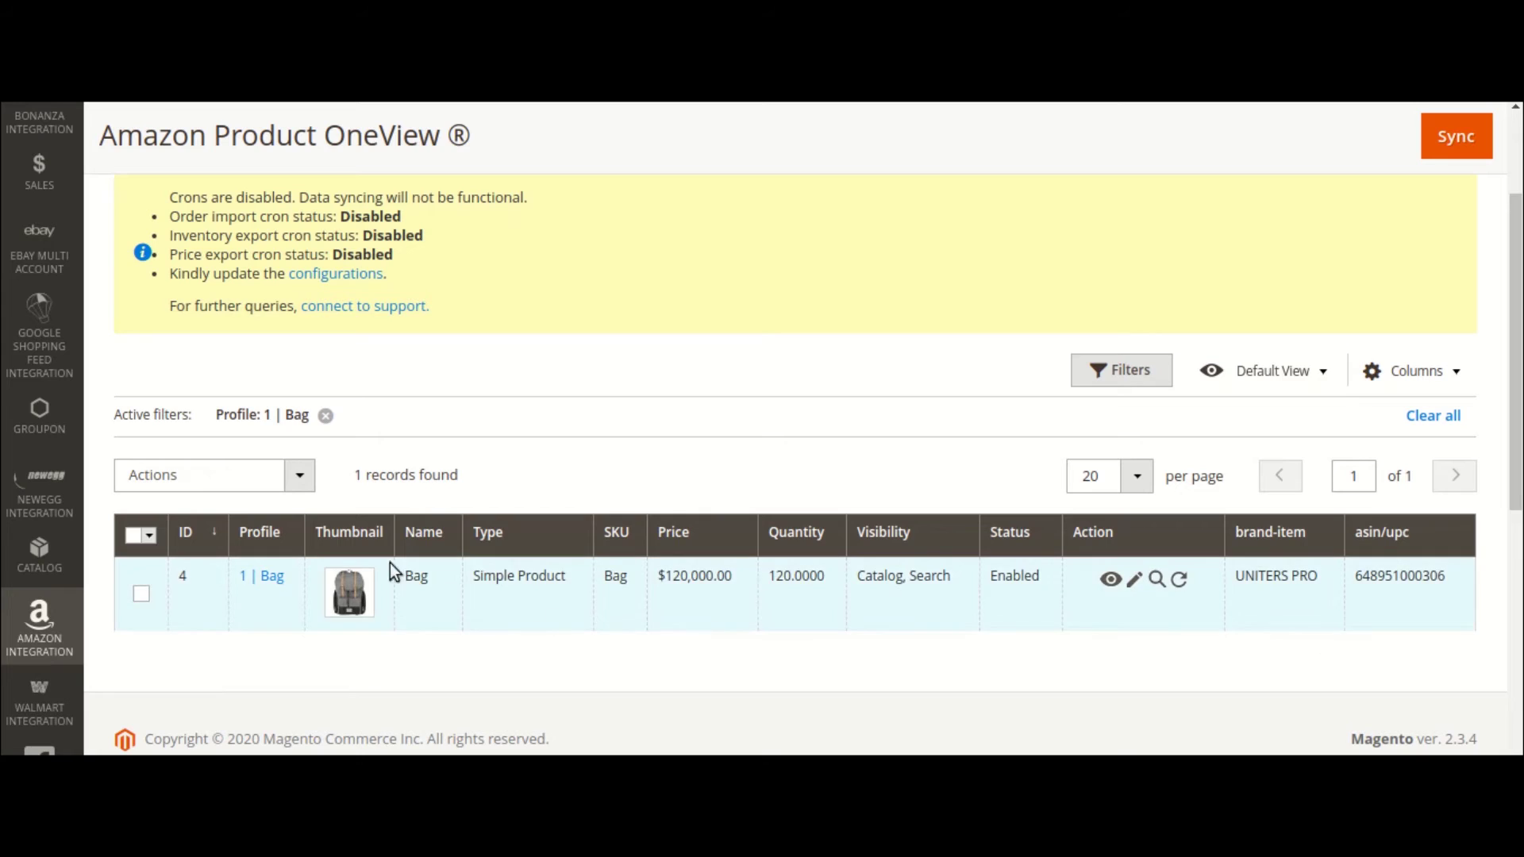
pyautogui.scroll(3, 283, 494)
pyautogui.scroll(-3, 918, 412)
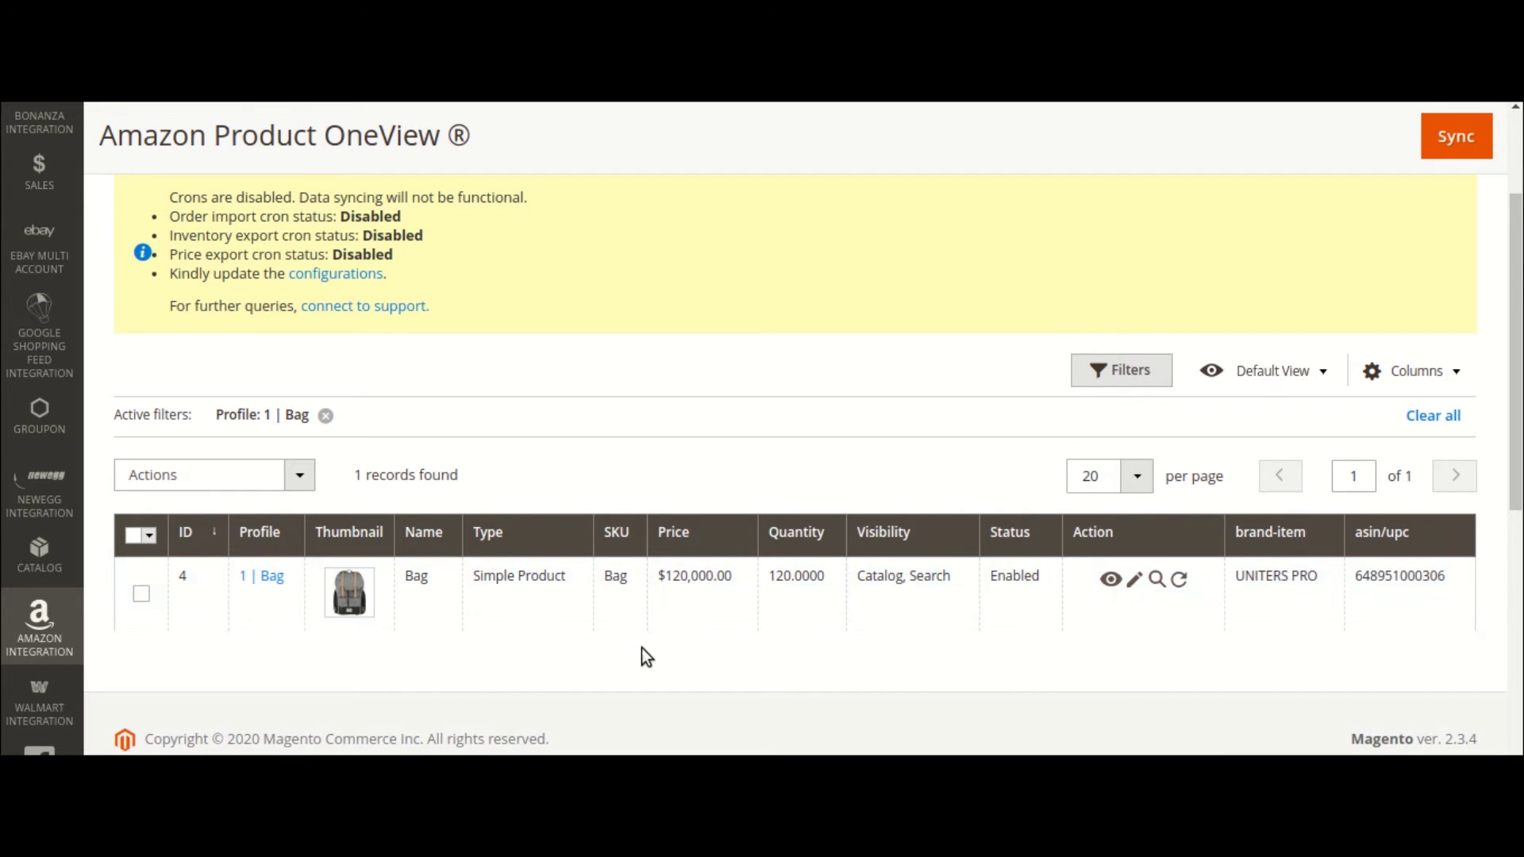
# Step: Try to upload the Bag product to Amazon with the Upload Product action
pyautogui.click(142, 597)
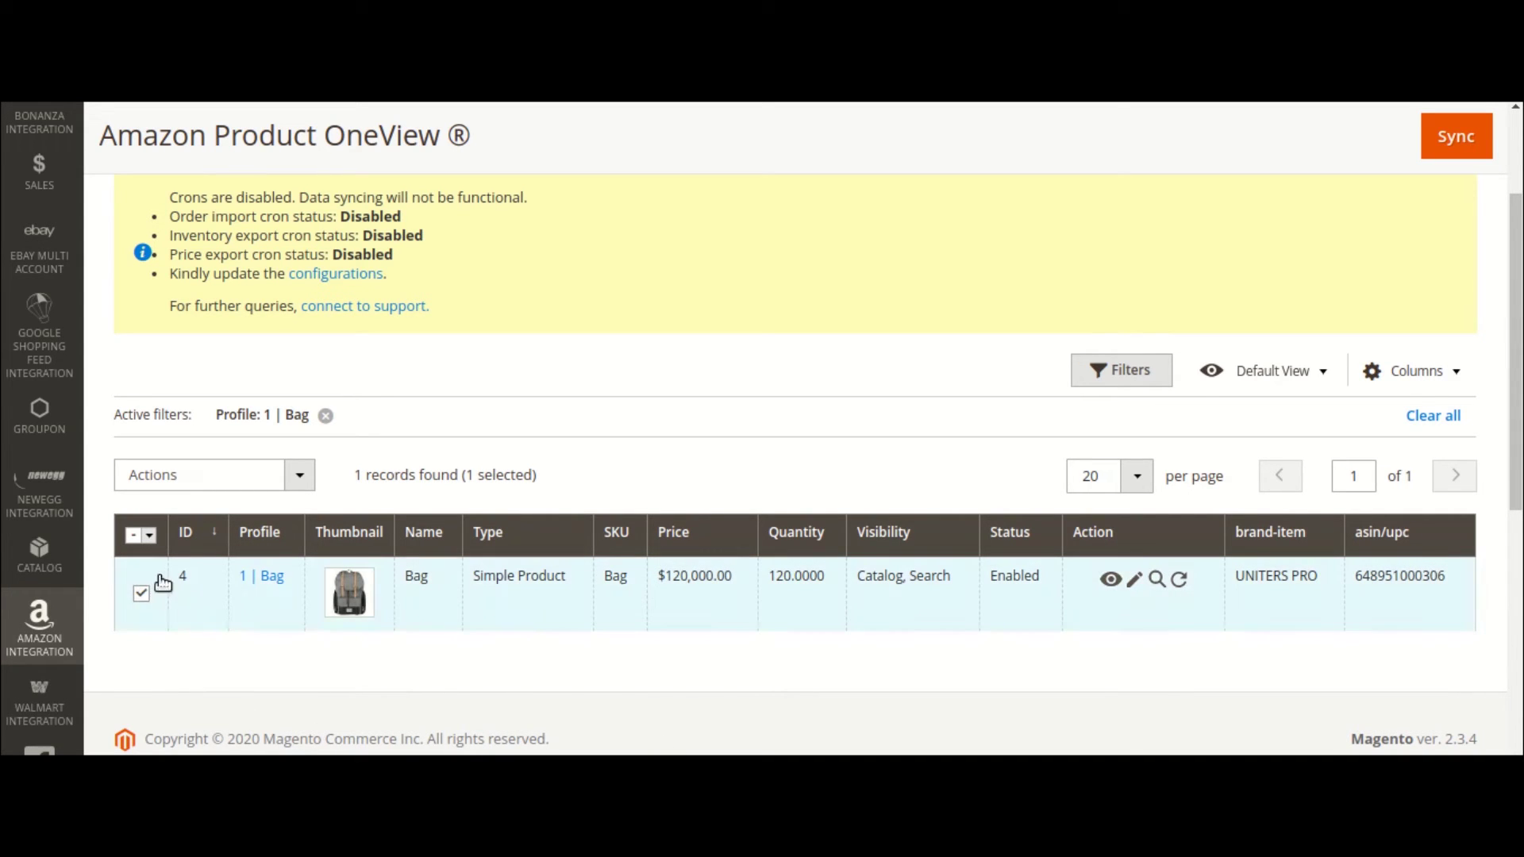
pyautogui.click(301, 476)
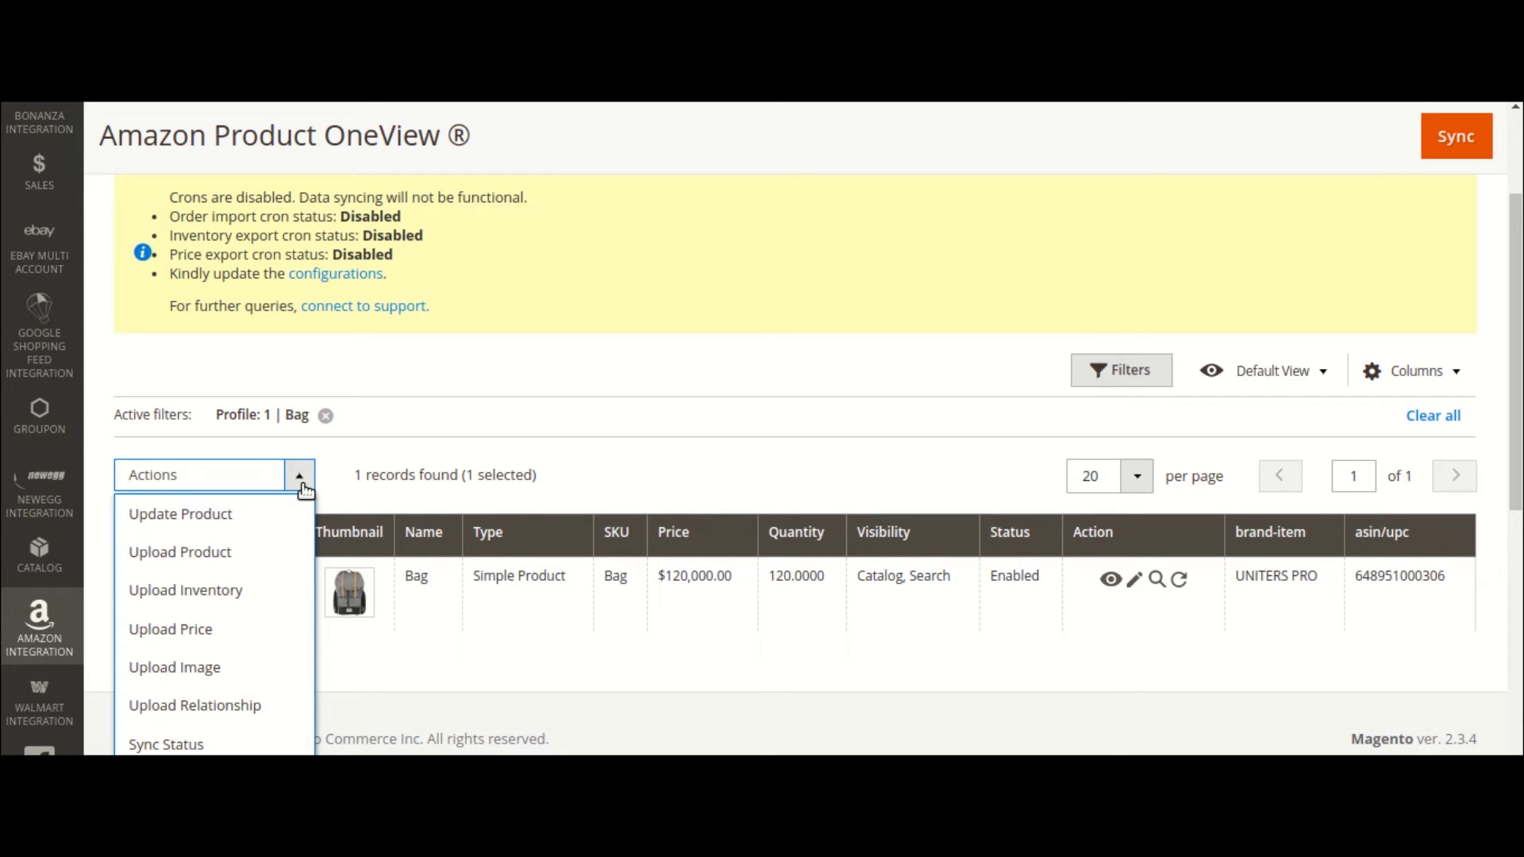
pyautogui.click(273, 555)
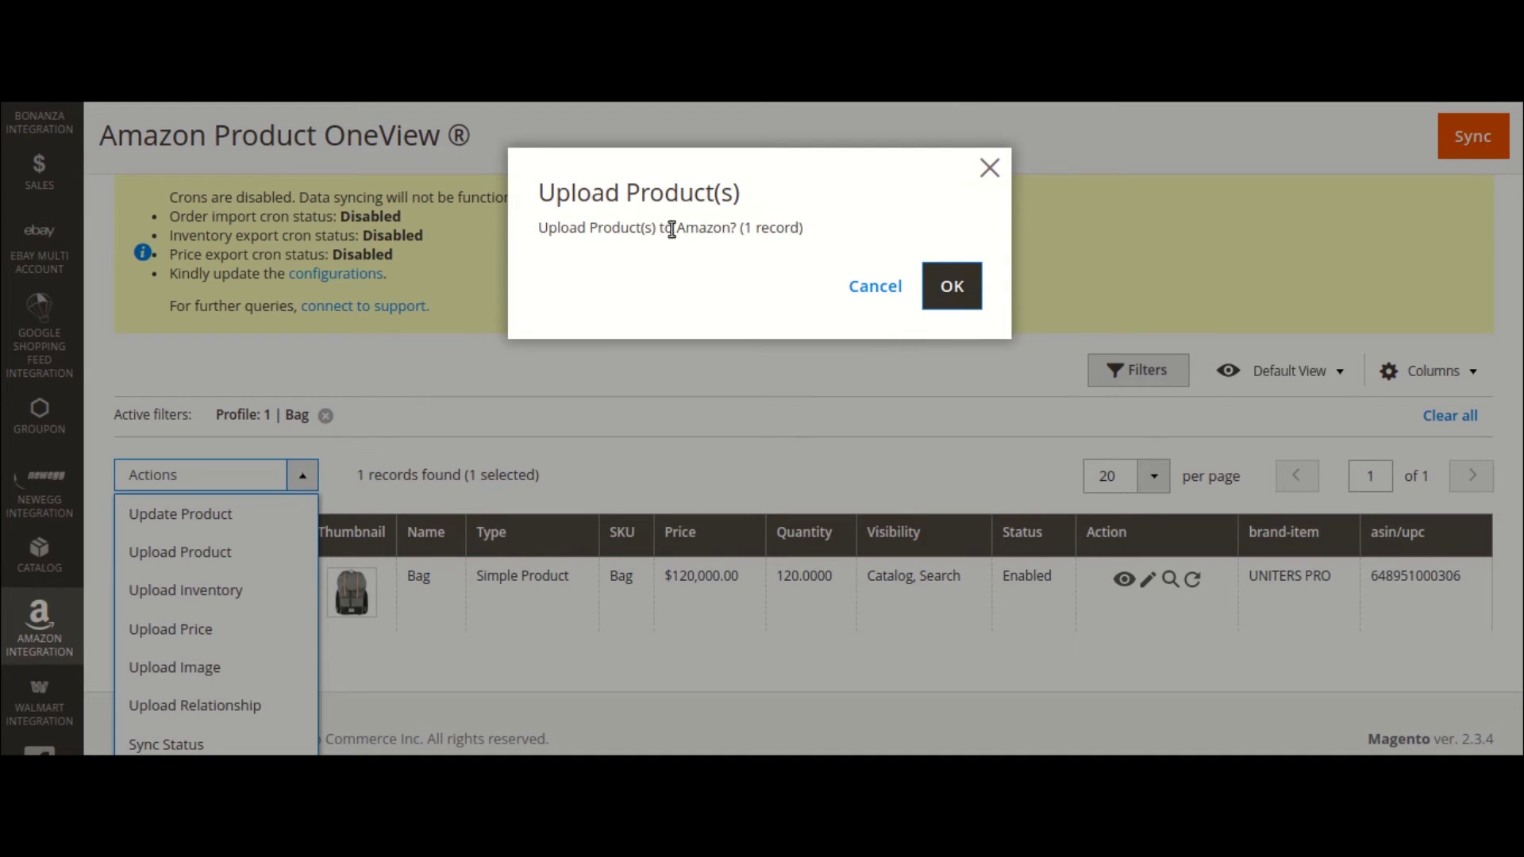
pyautogui.click(963, 302)
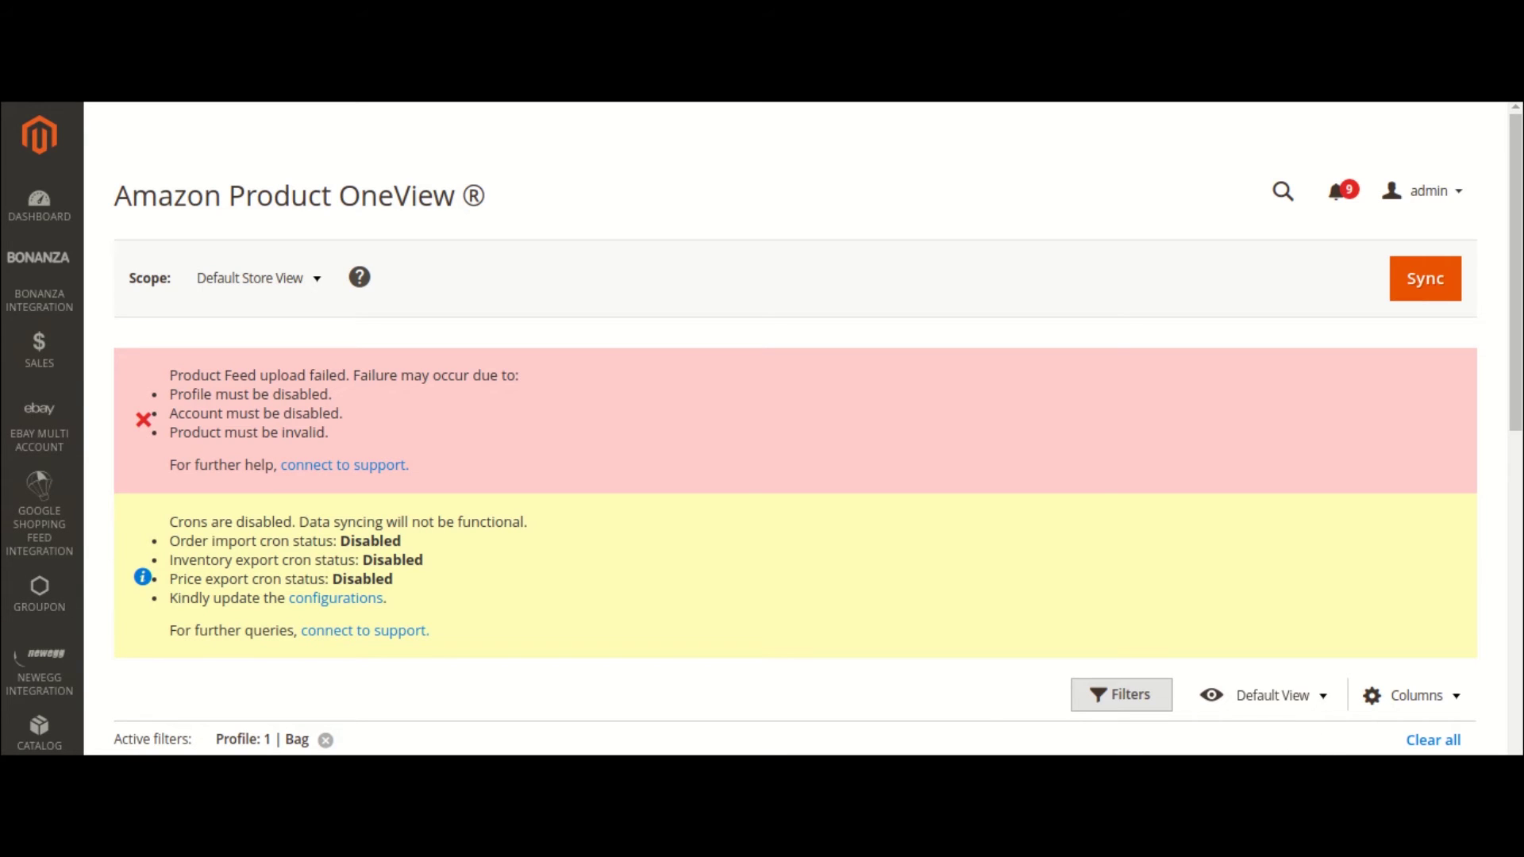
# Step: Return to the Amazon Integration profile list and open the product upload view for the Bag profile again
pyautogui.scroll(-2, 25, 675)
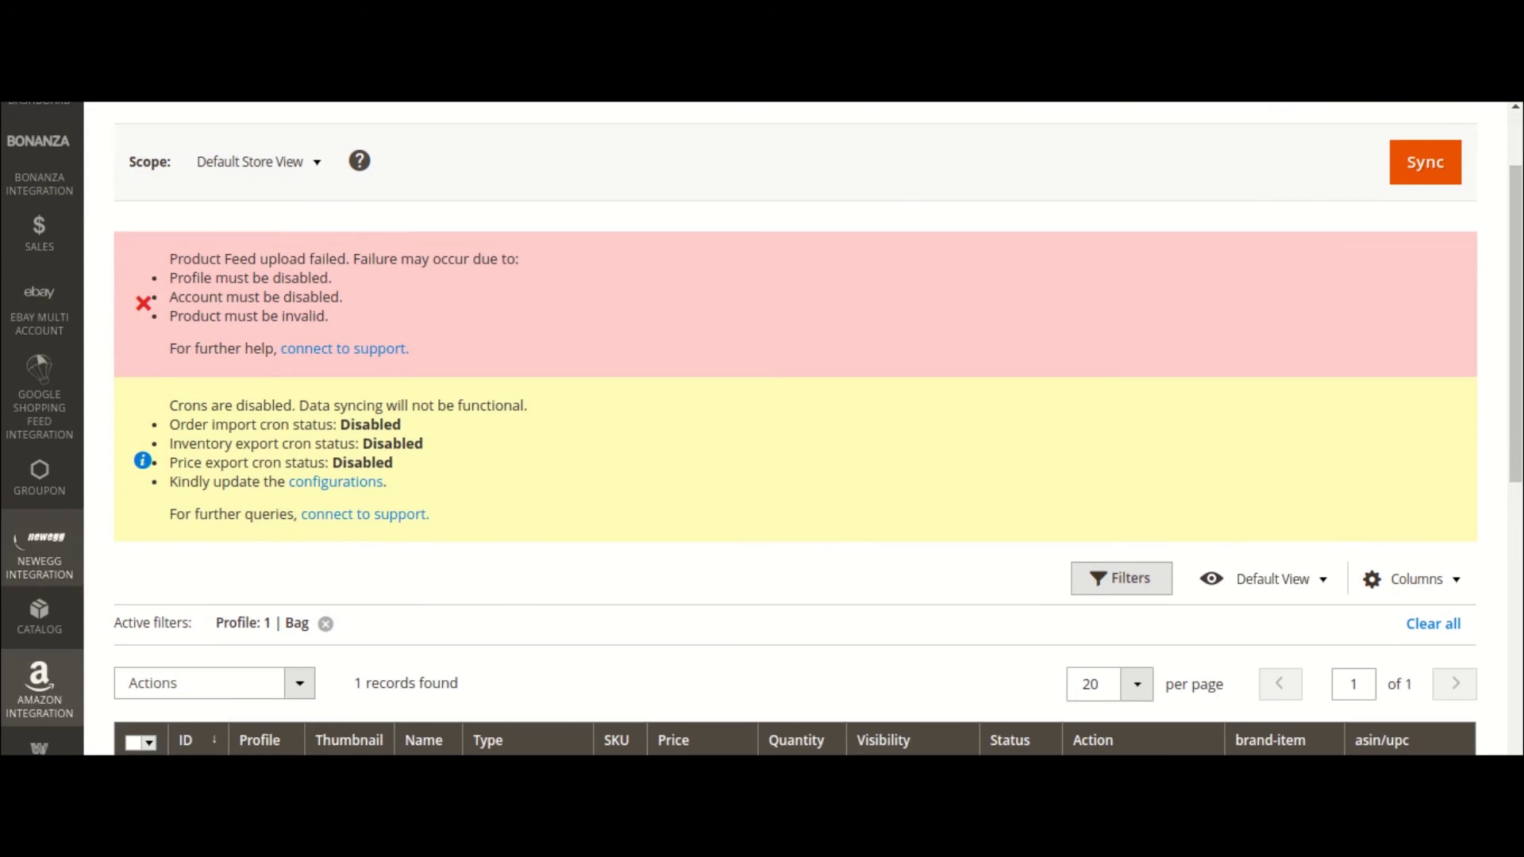
pyautogui.click(26, 674)
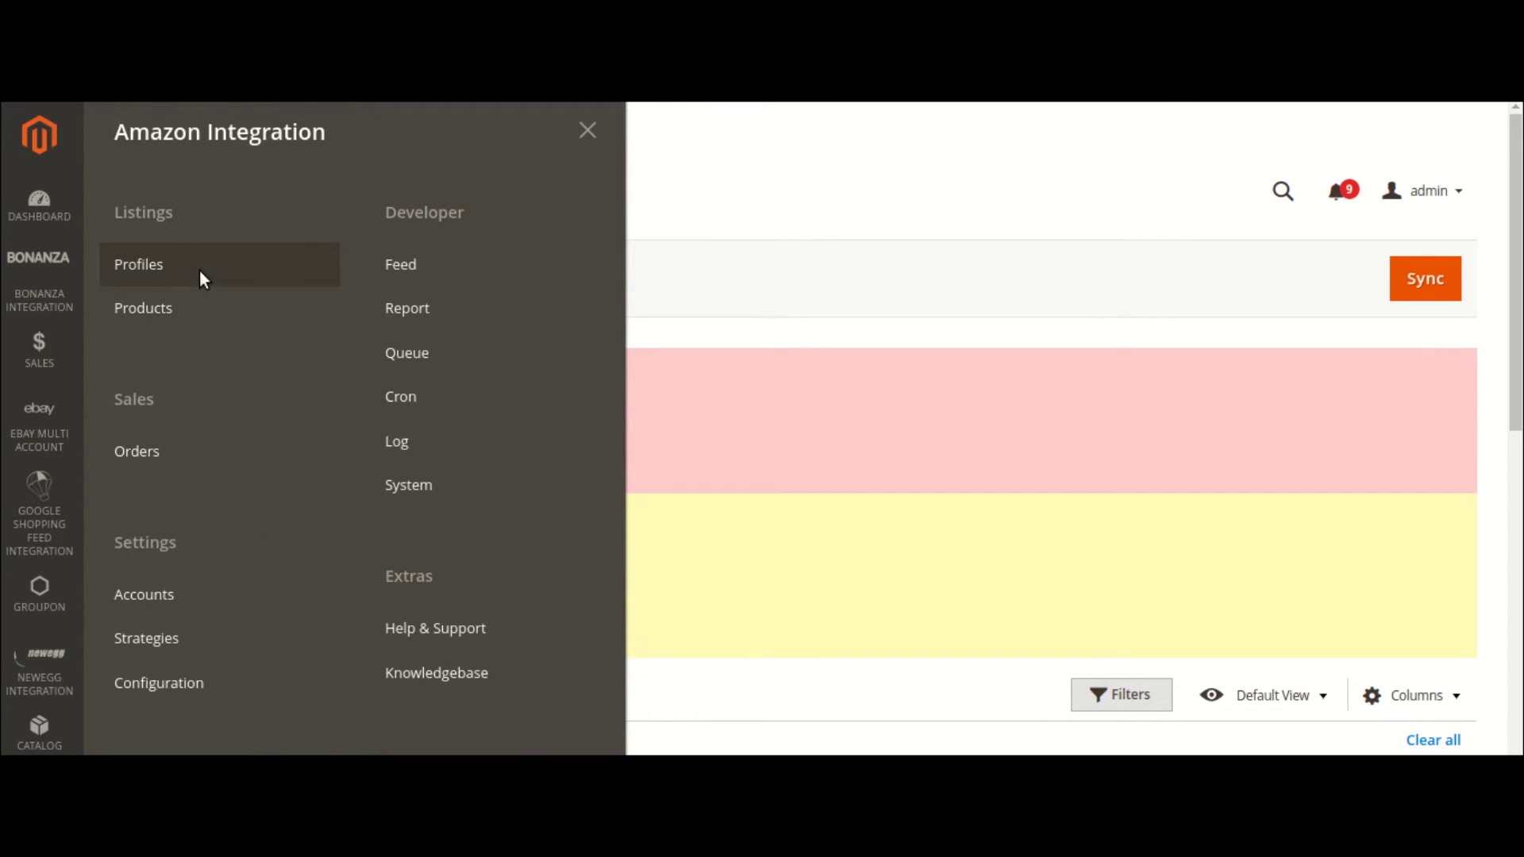
pyautogui.click(199, 272)
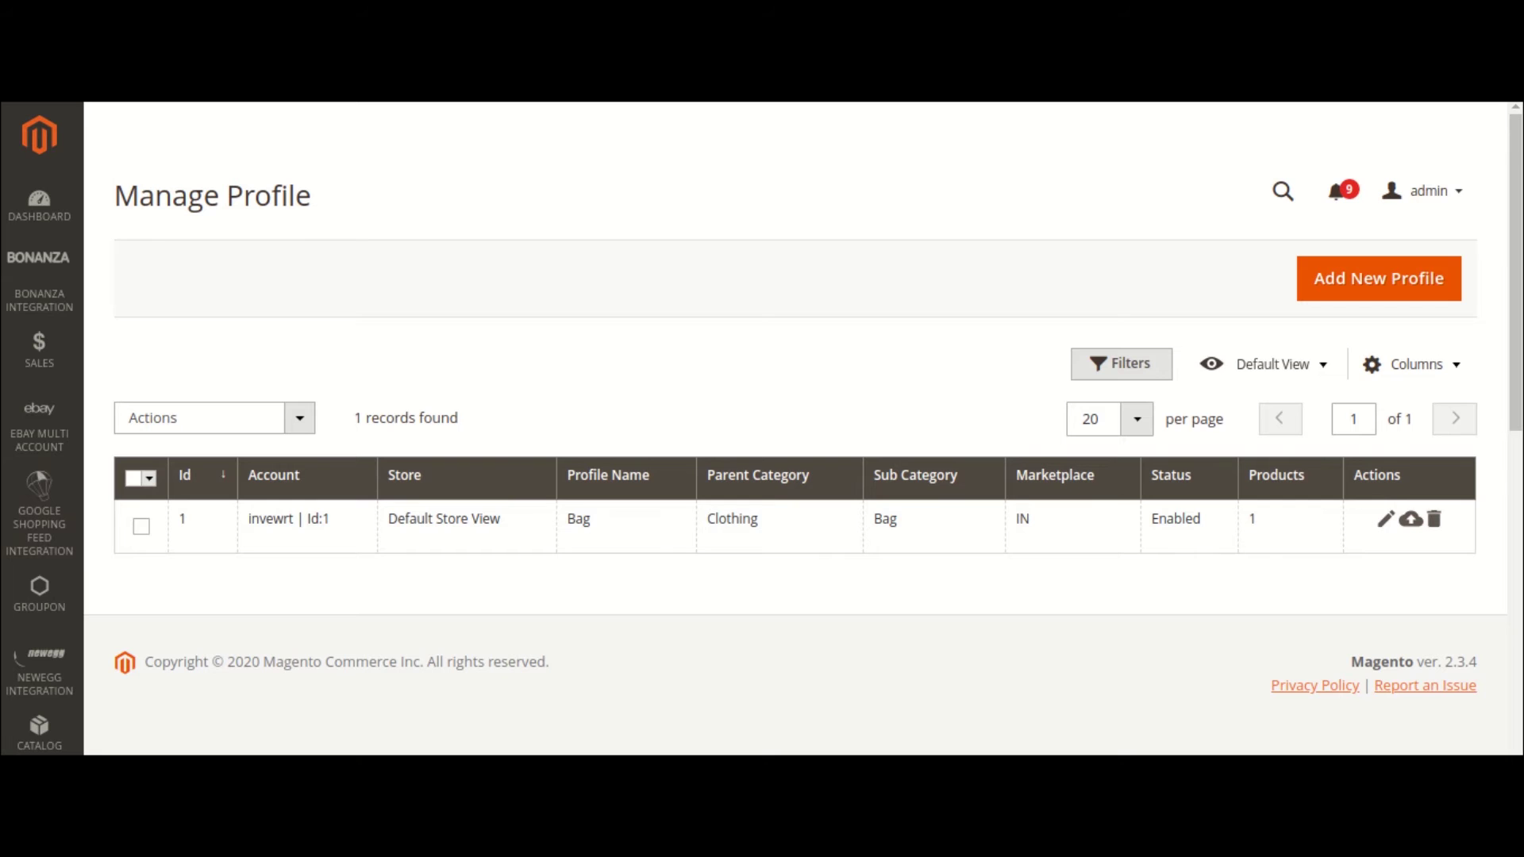
pyautogui.click(1258, 724)
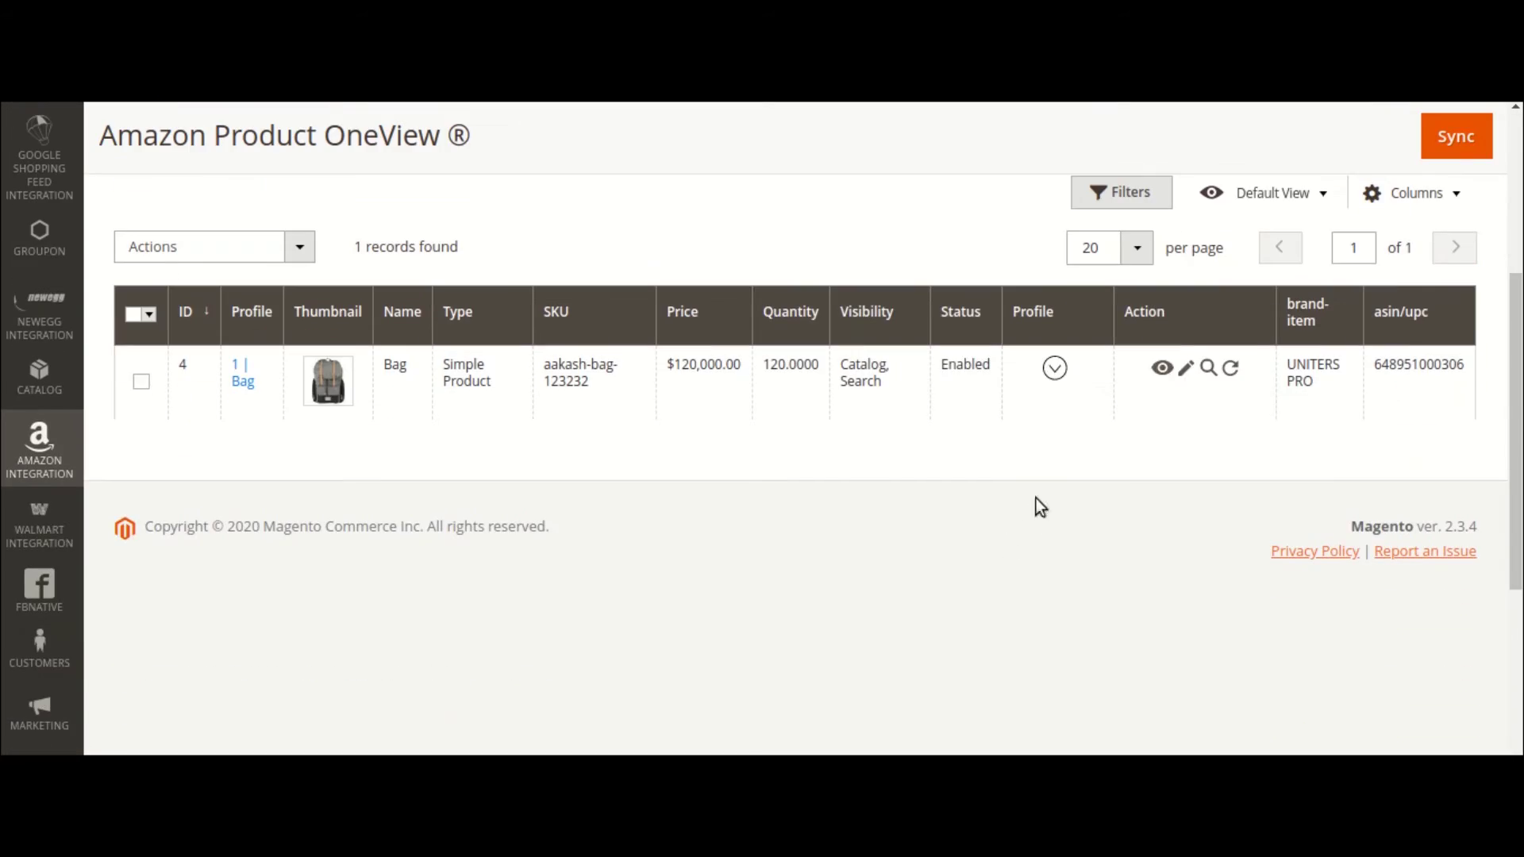
# Step: Expand the Bag product's profile details and check both its validation errors and its feed errors
pyautogui.click(1055, 369)
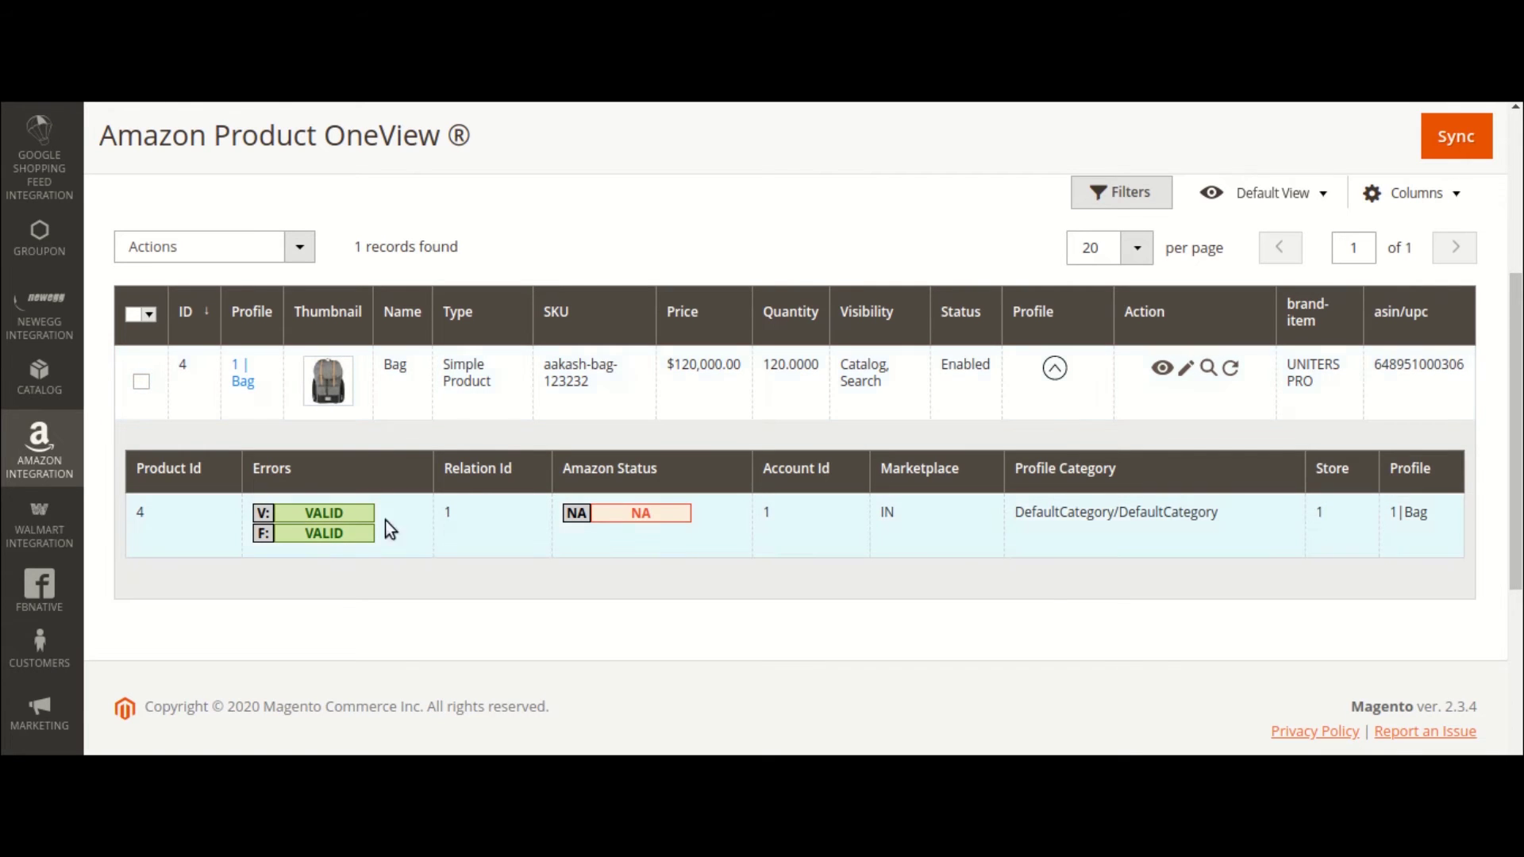
pyautogui.click(324, 512)
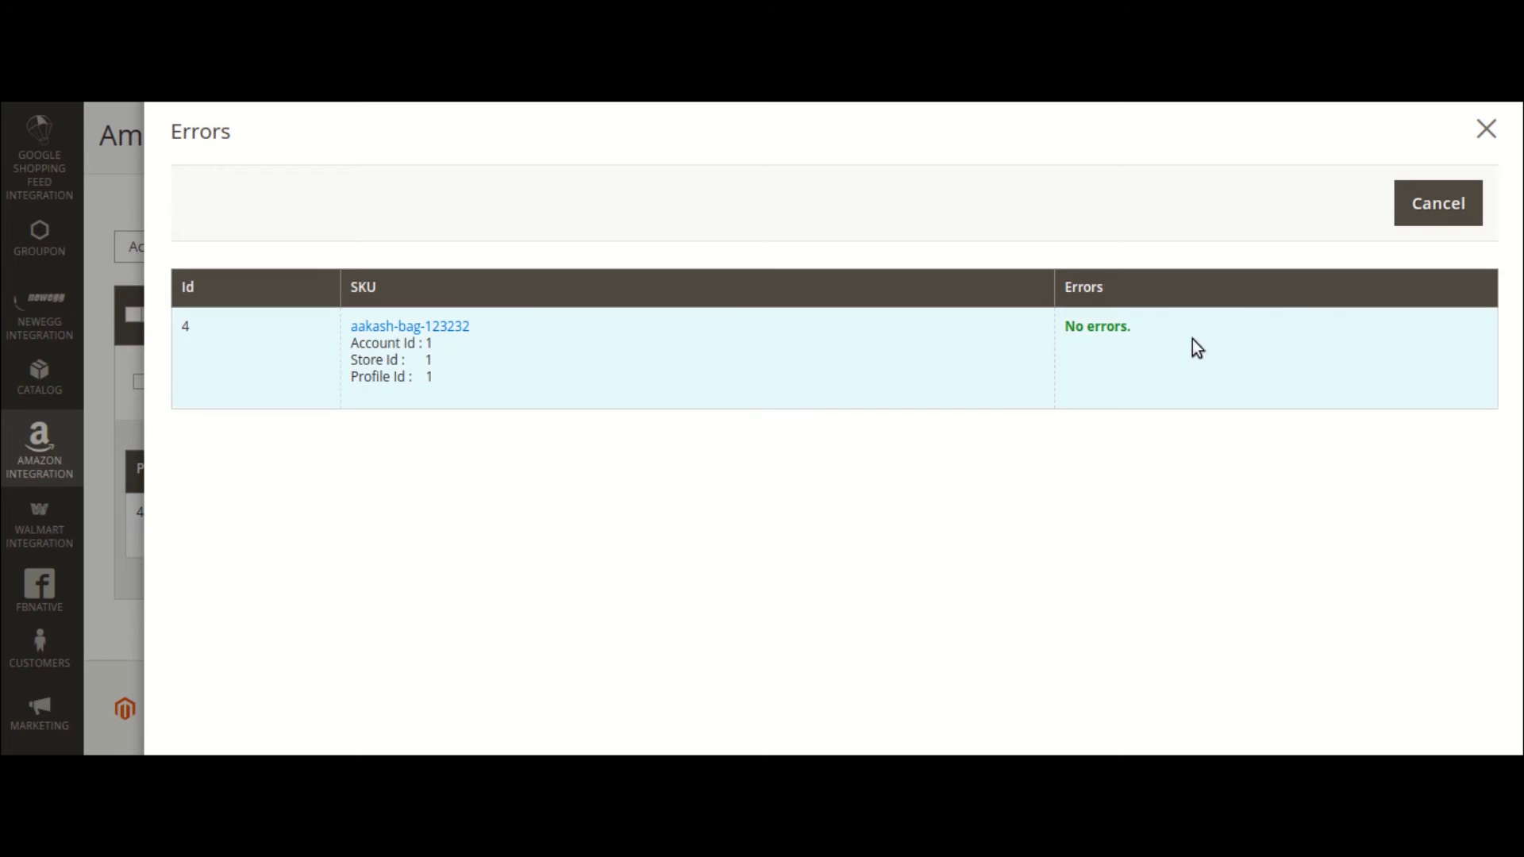
pyautogui.click(1486, 131)
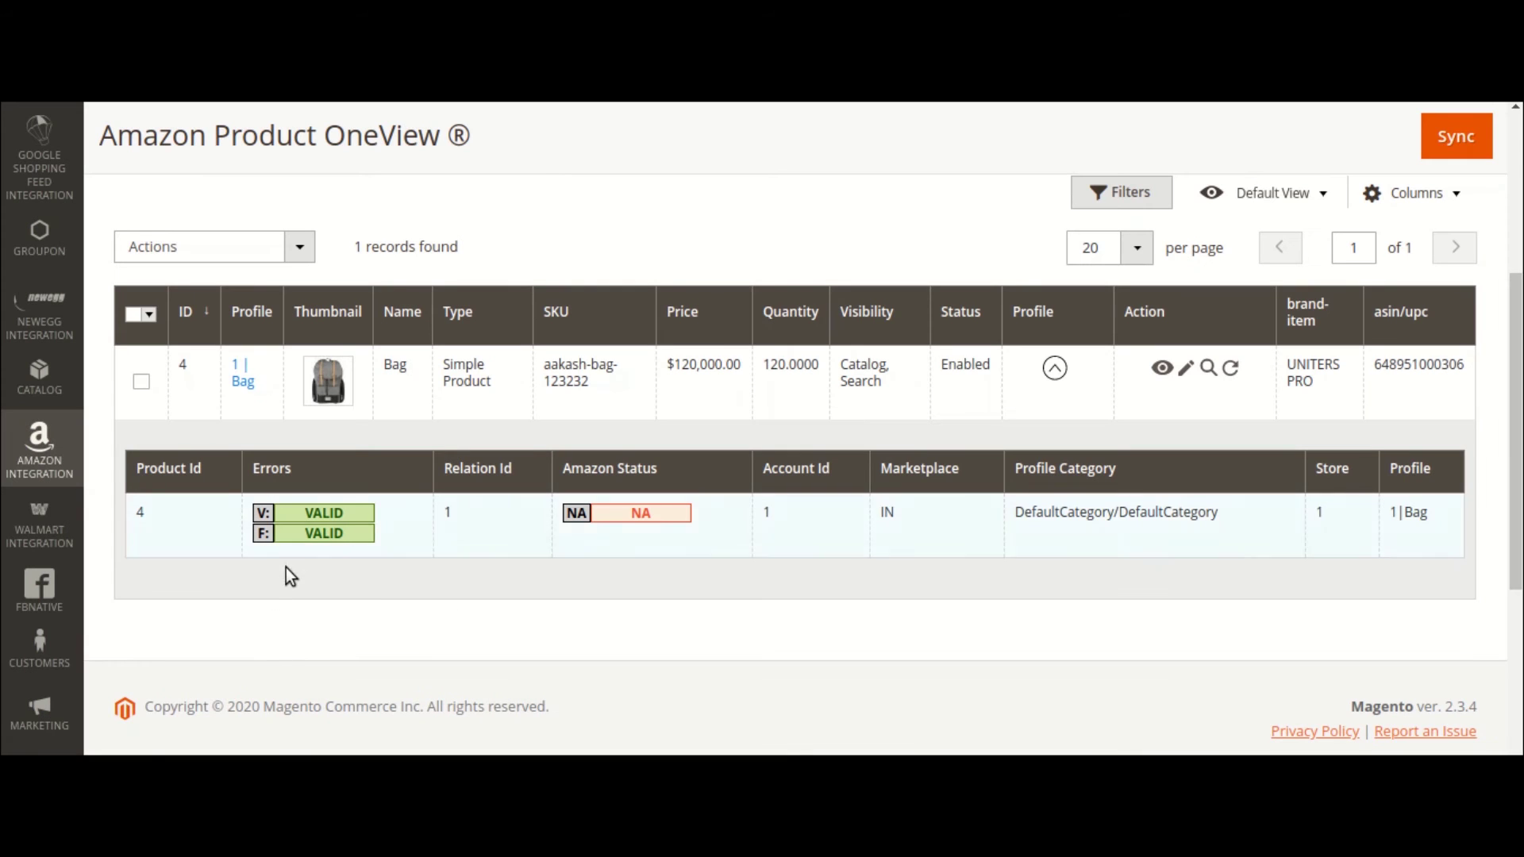
pyautogui.click(302, 536)
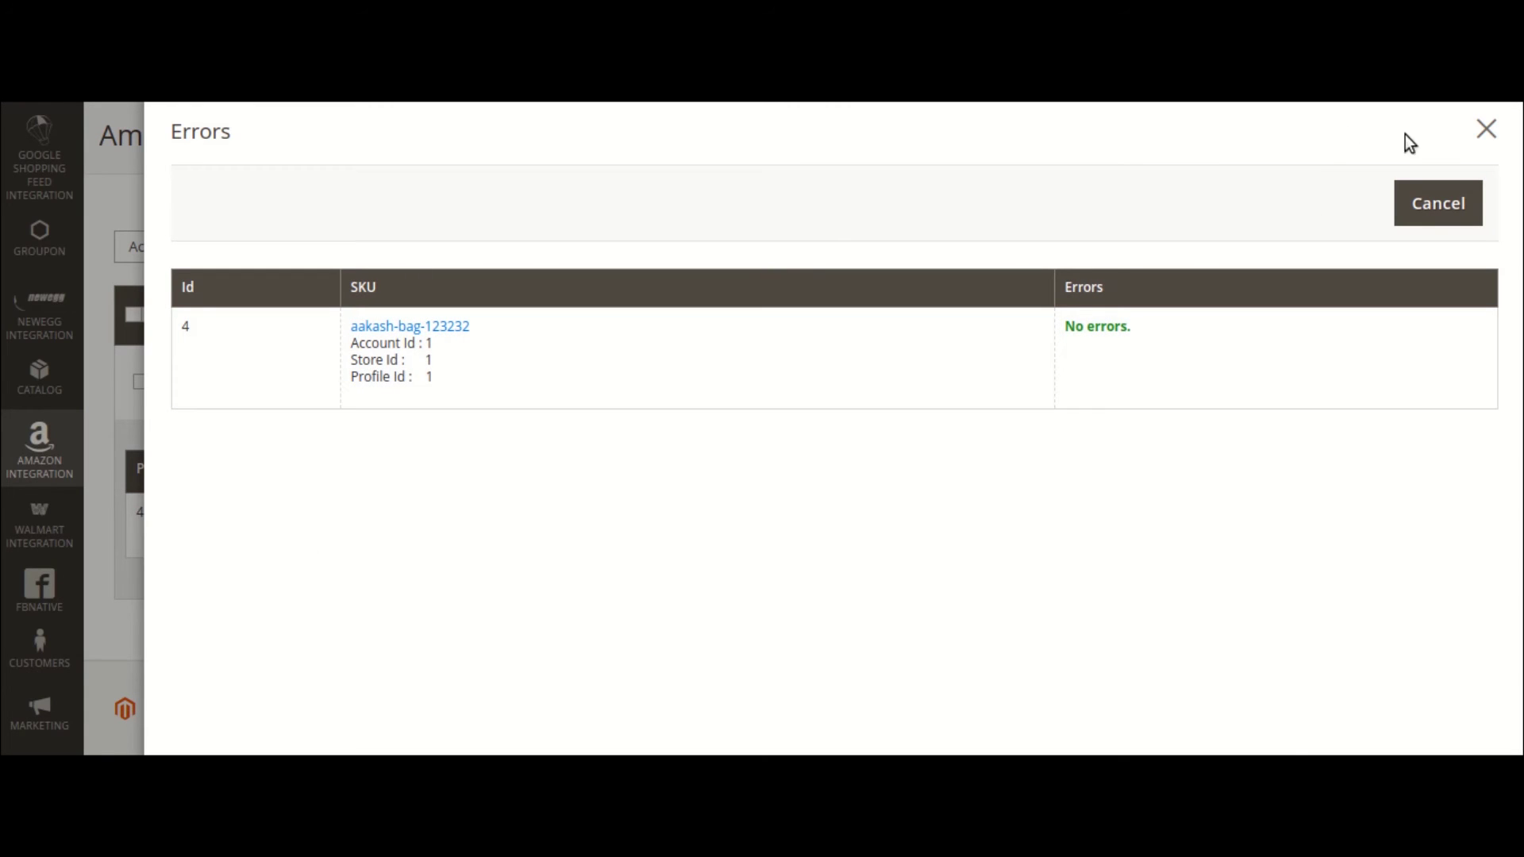
pyautogui.click(1488, 131)
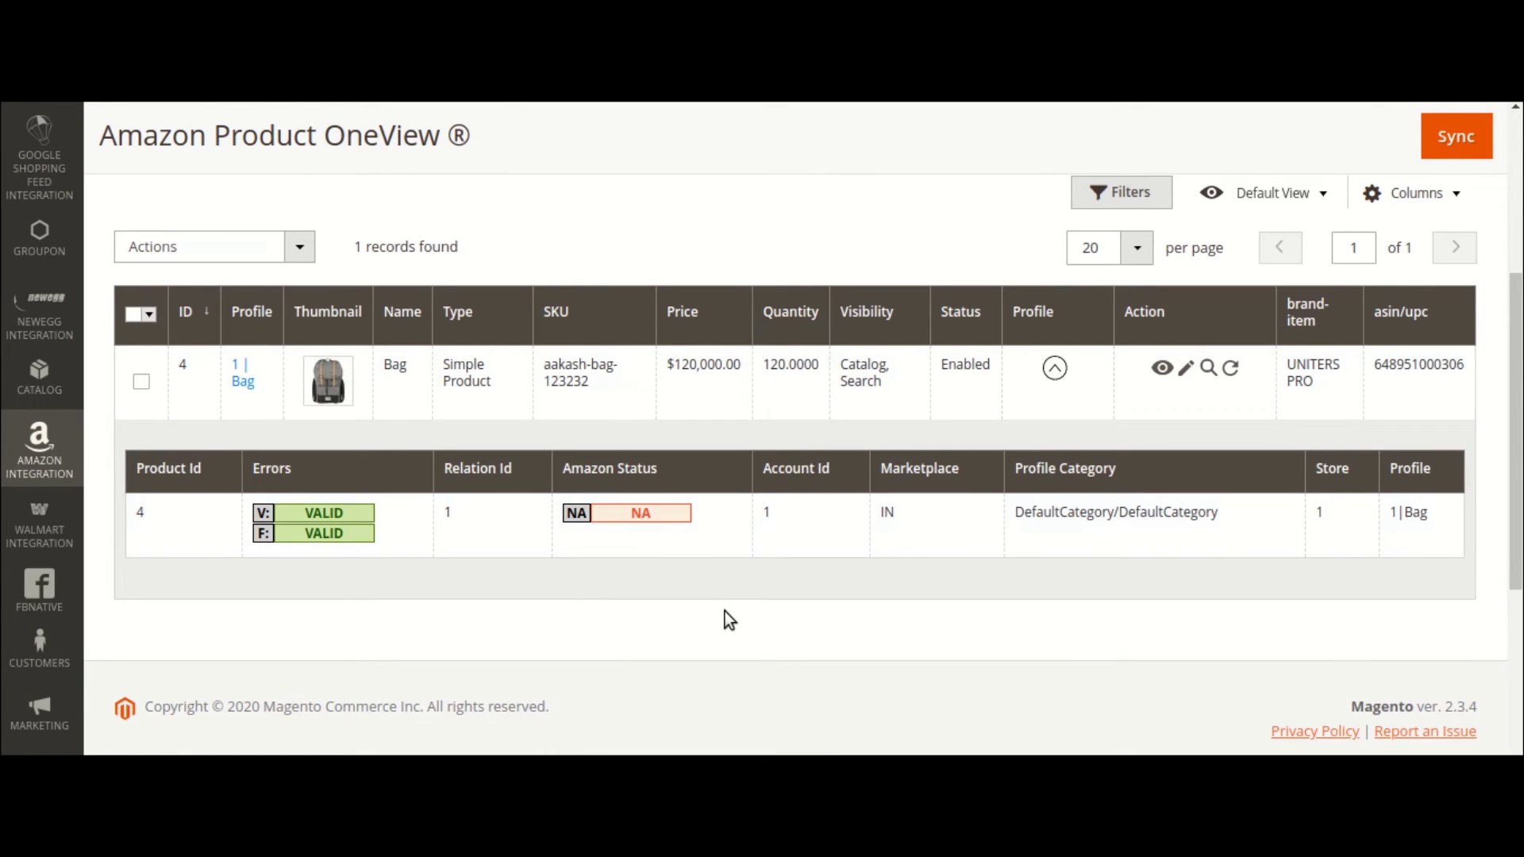
pyautogui.scroll(5, 722, 613)
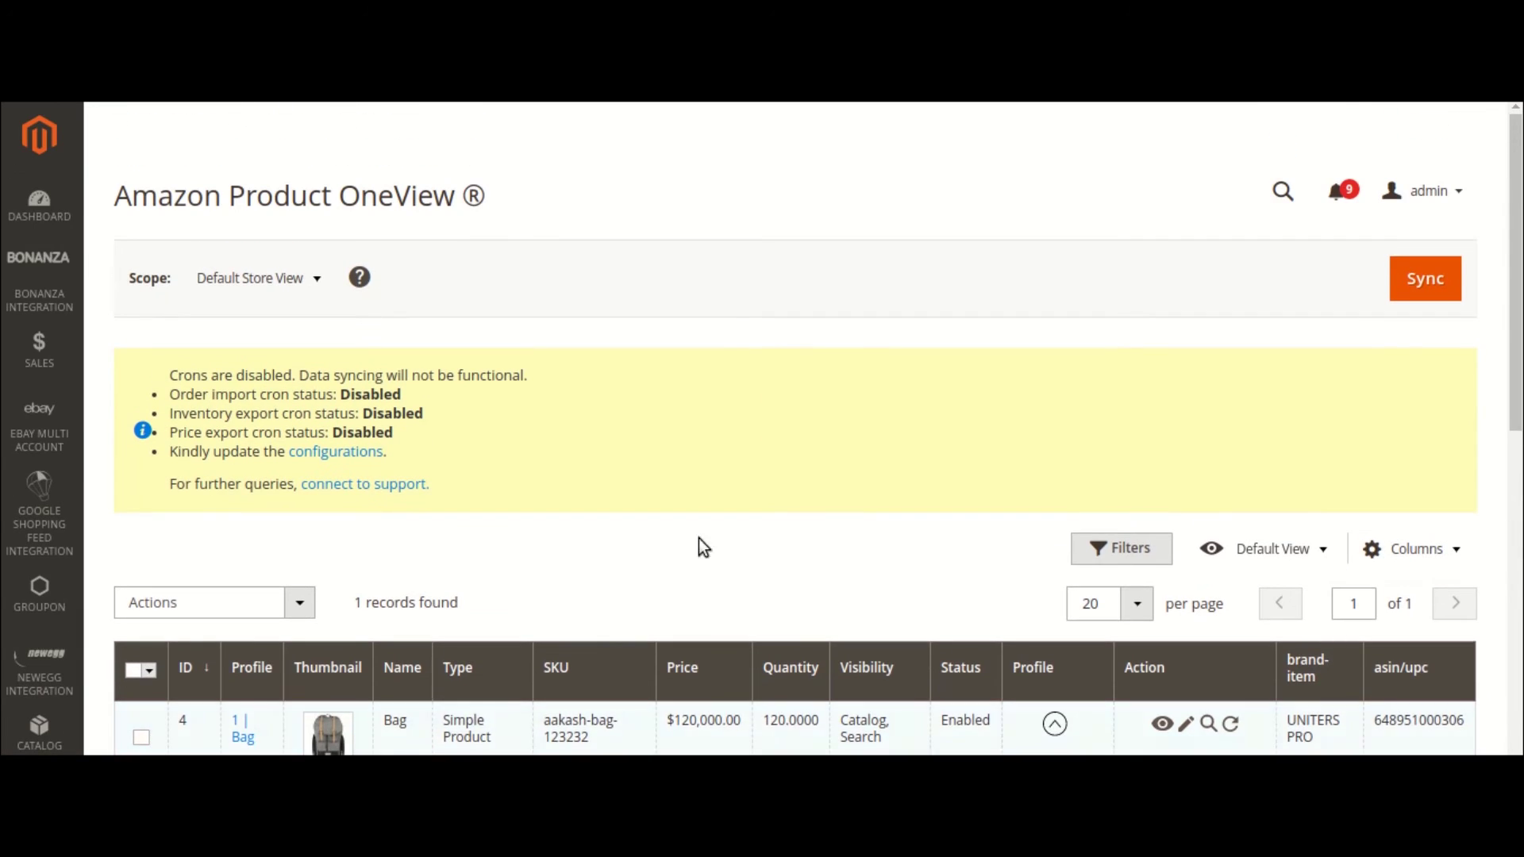
pyautogui.scroll(-5, 725, 368)
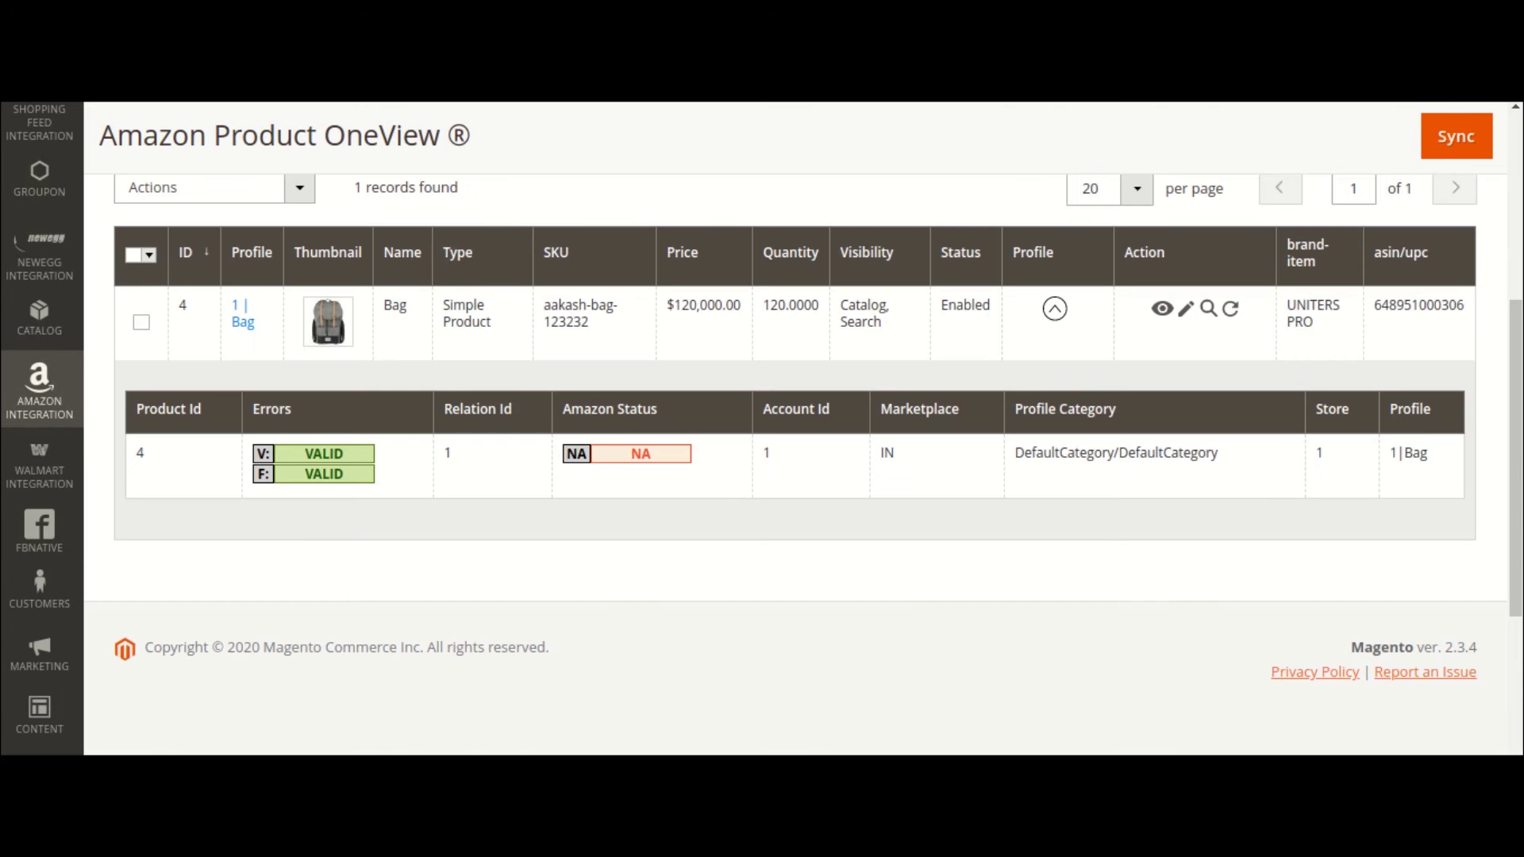
# Step: Select the Bag product and upload its inventory to Amazon, confirming the request
pyautogui.scroll(3, 445, 547)
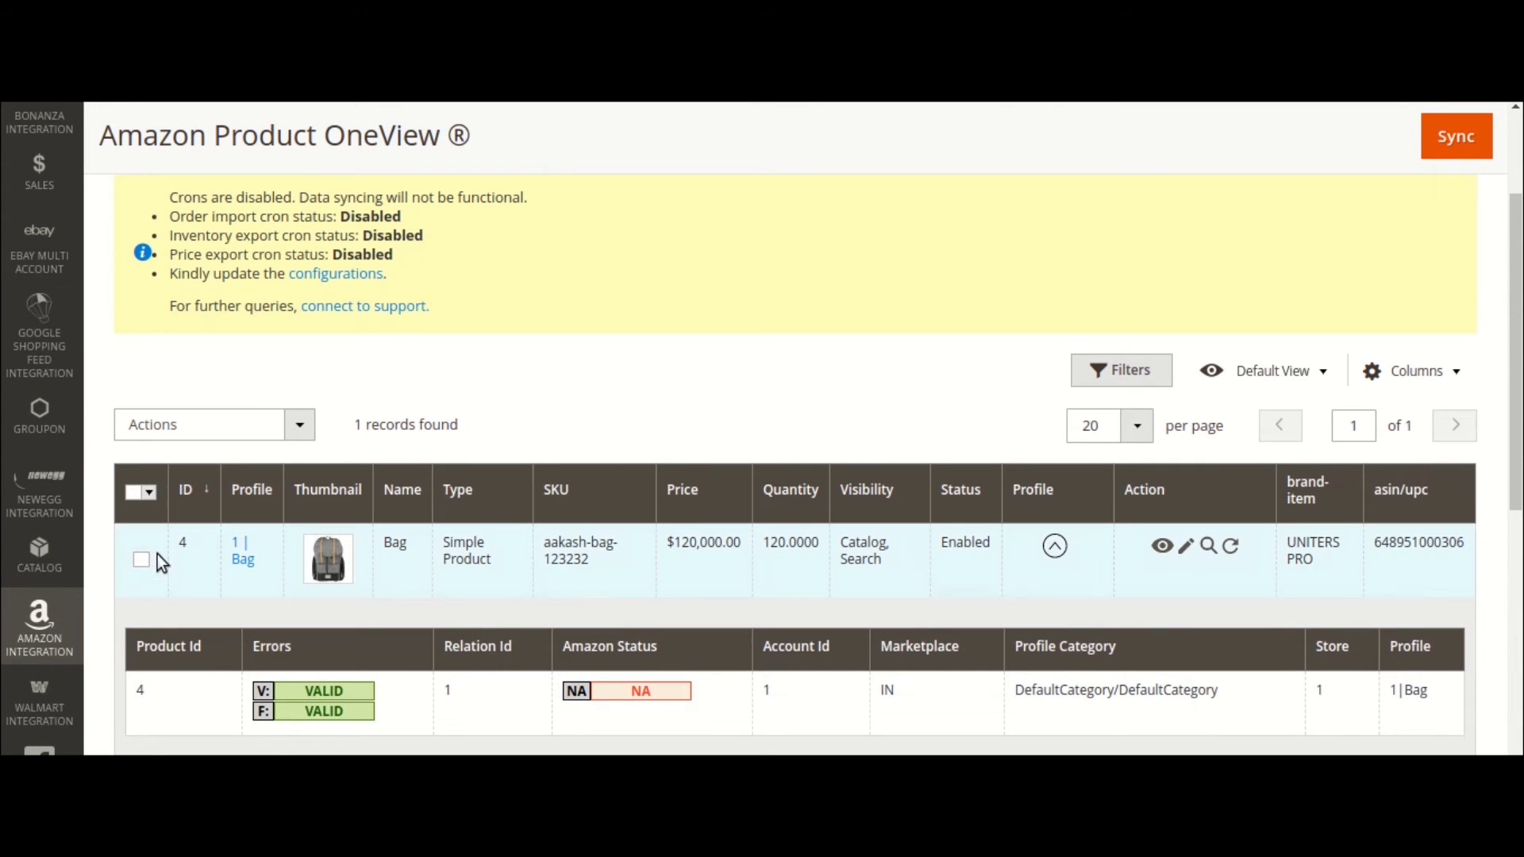
pyautogui.click(141, 560)
pyautogui.click(272, 423)
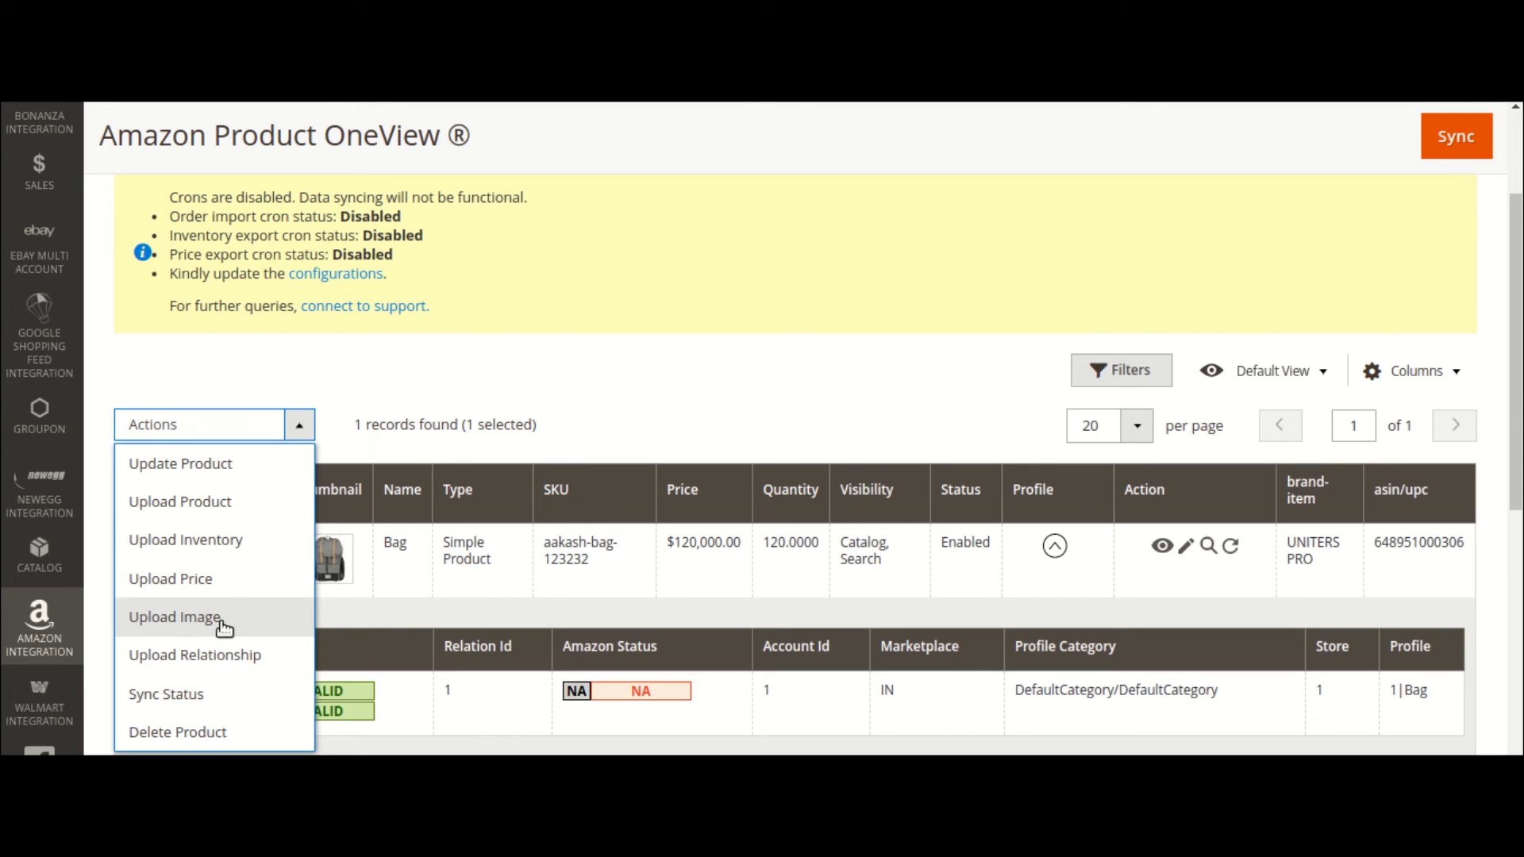
pyautogui.click(250, 551)
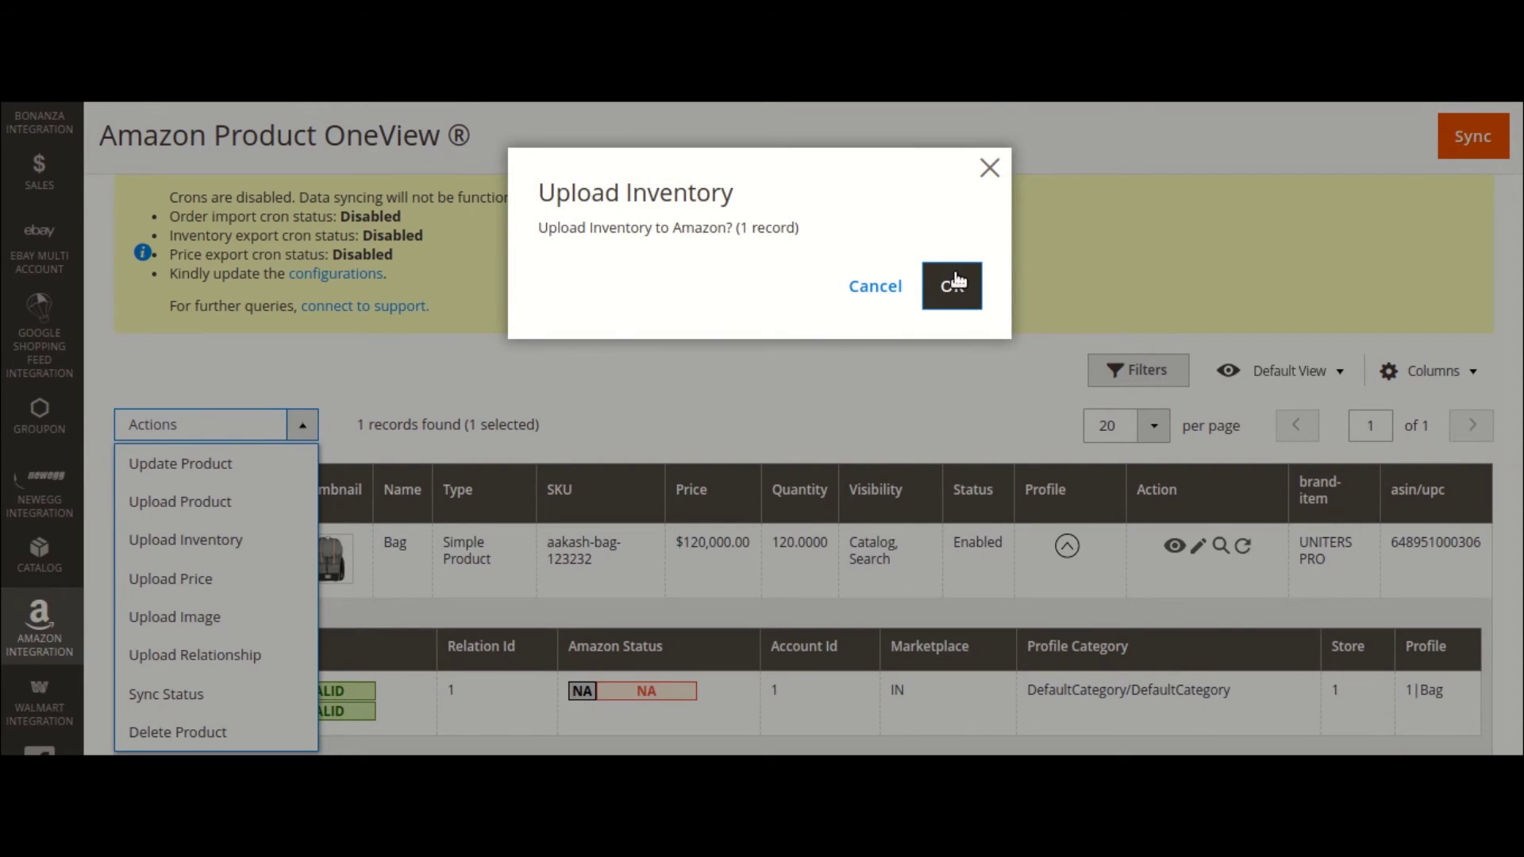
pyautogui.click(951, 284)
# Step: Select the Bag product again and upload its price to Amazon, confirming the request
pyautogui.scroll(-4, 1088, 465)
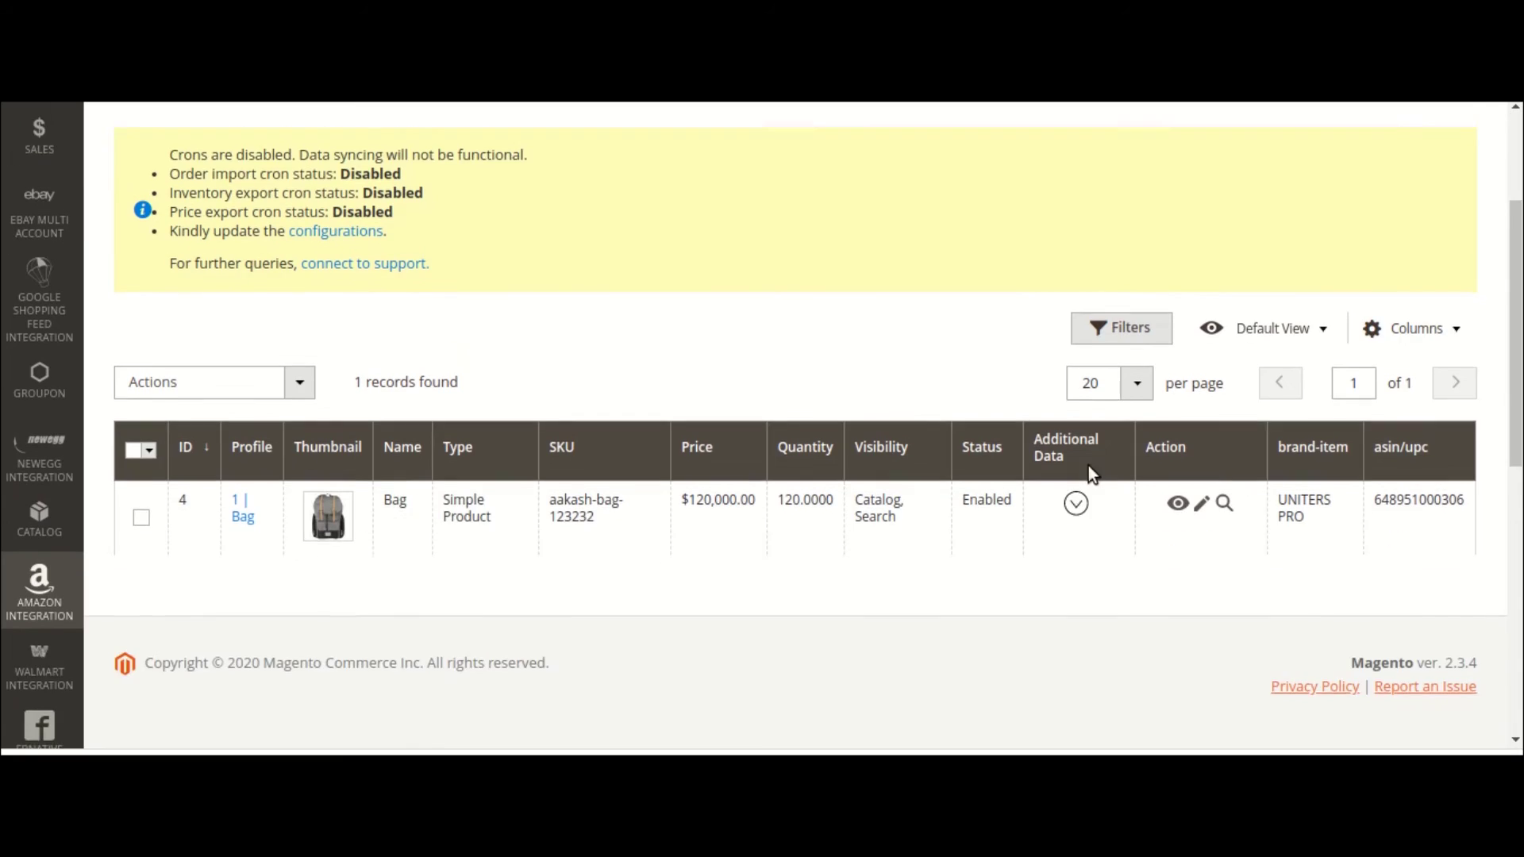
pyautogui.scroll(-1, 167, 646)
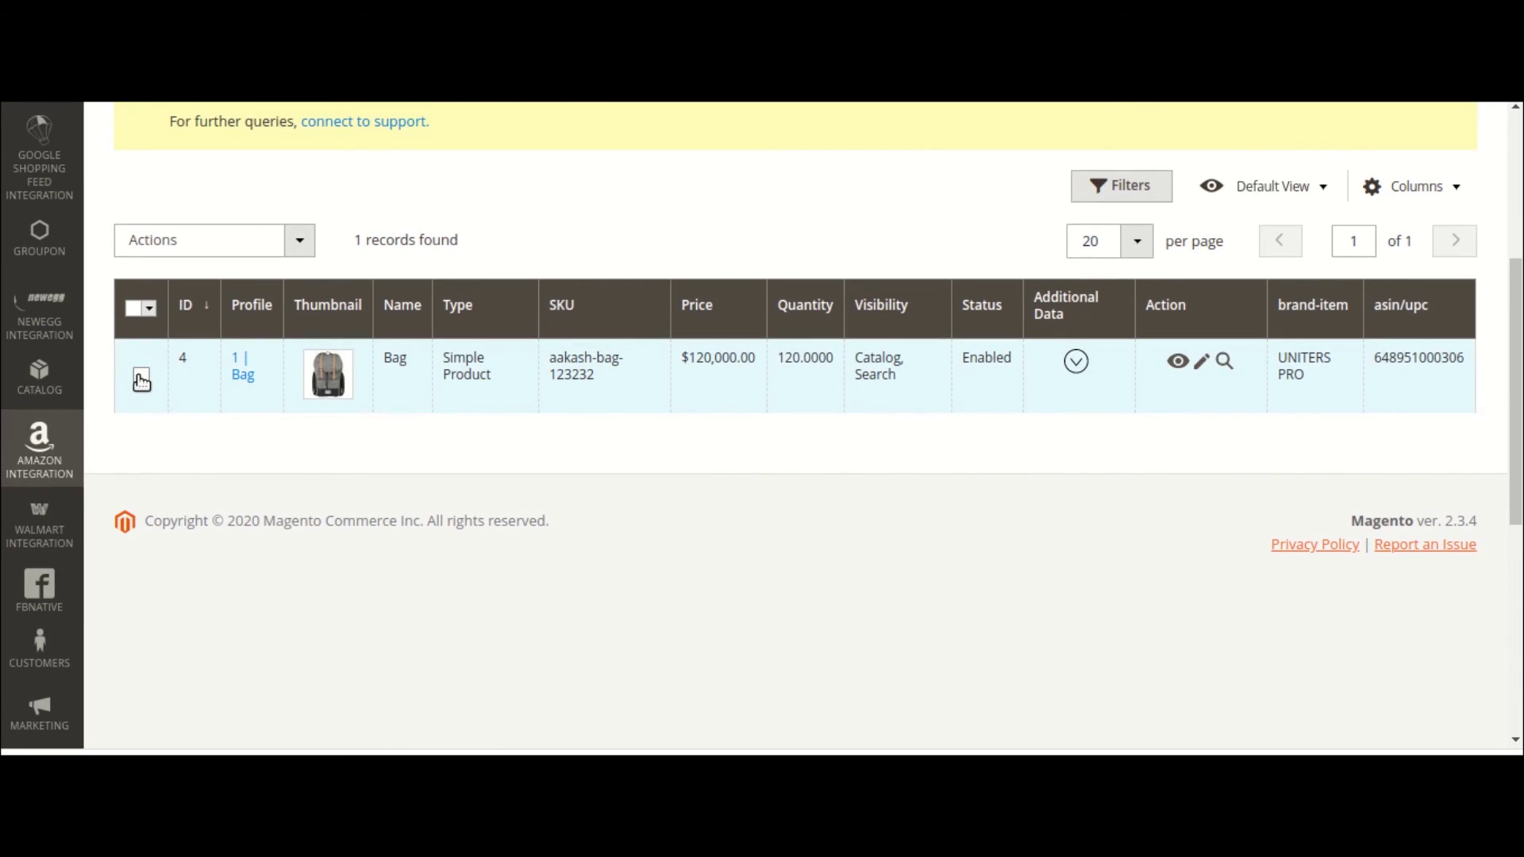
pyautogui.click(142, 382)
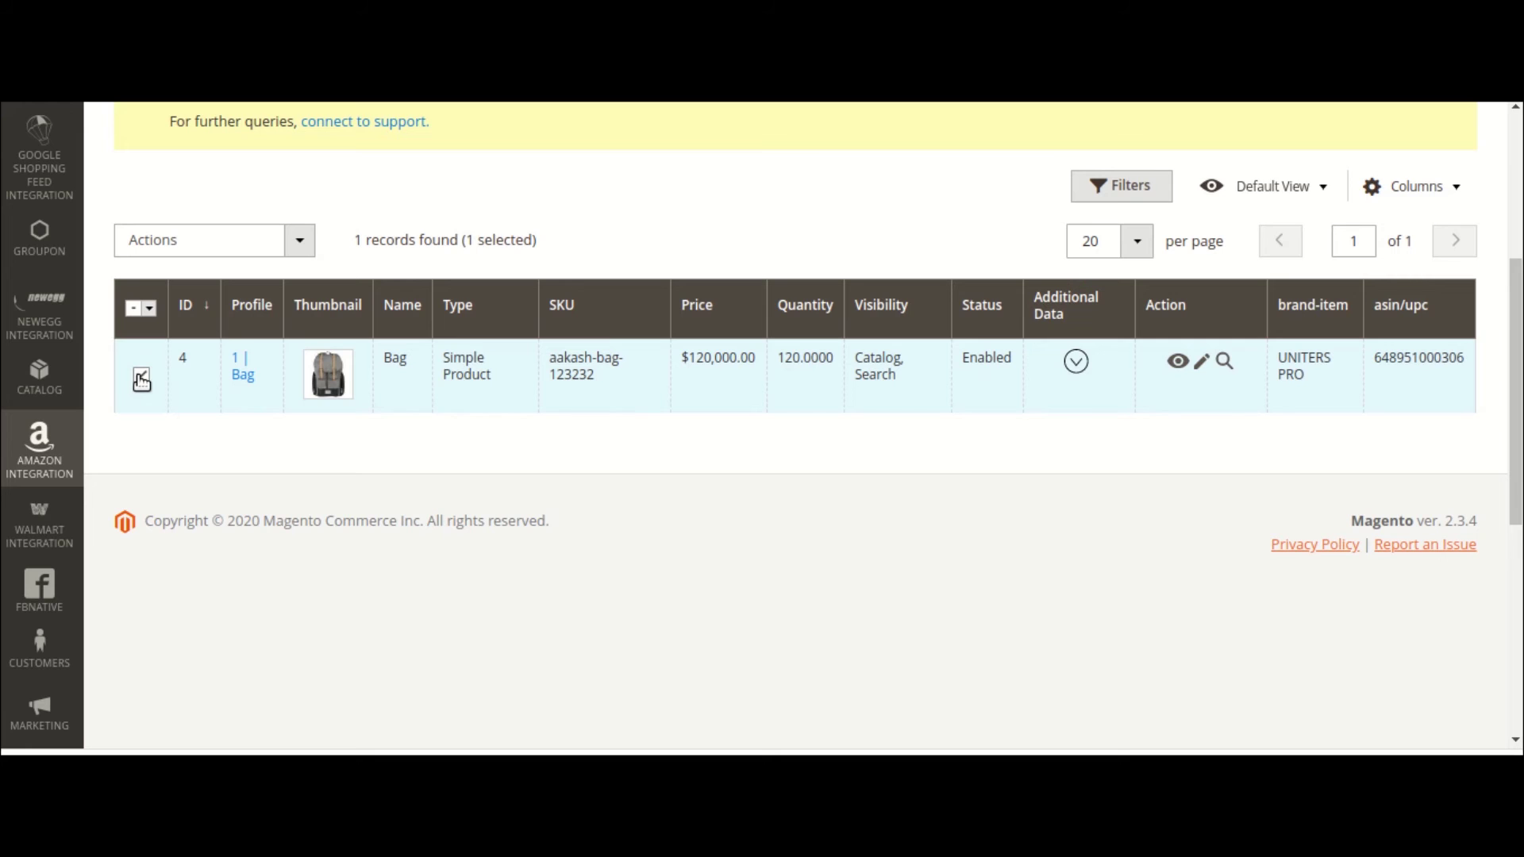
pyautogui.click(245, 233)
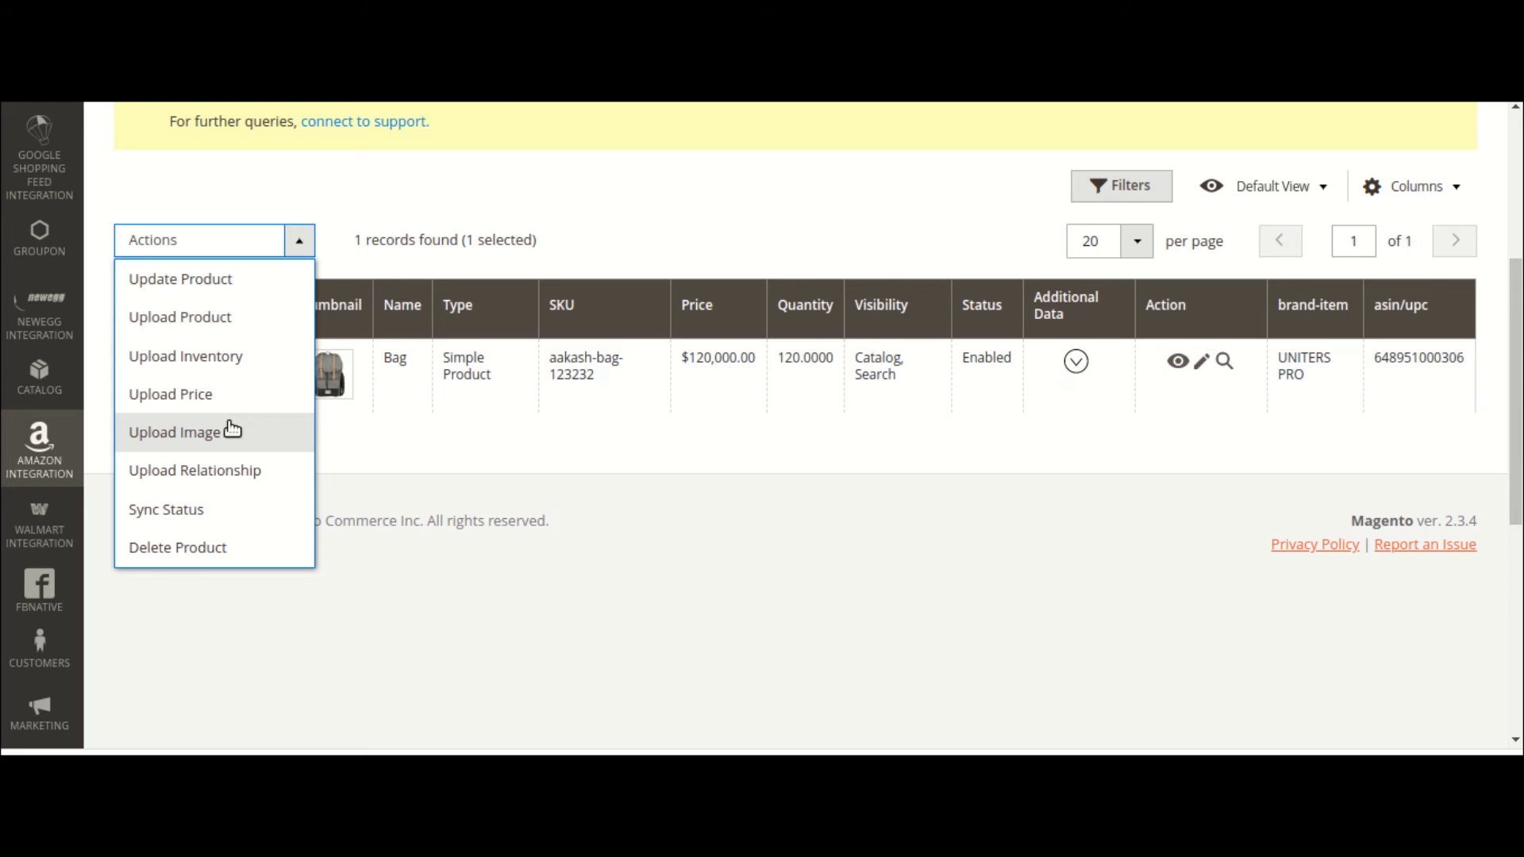
pyautogui.click(232, 397)
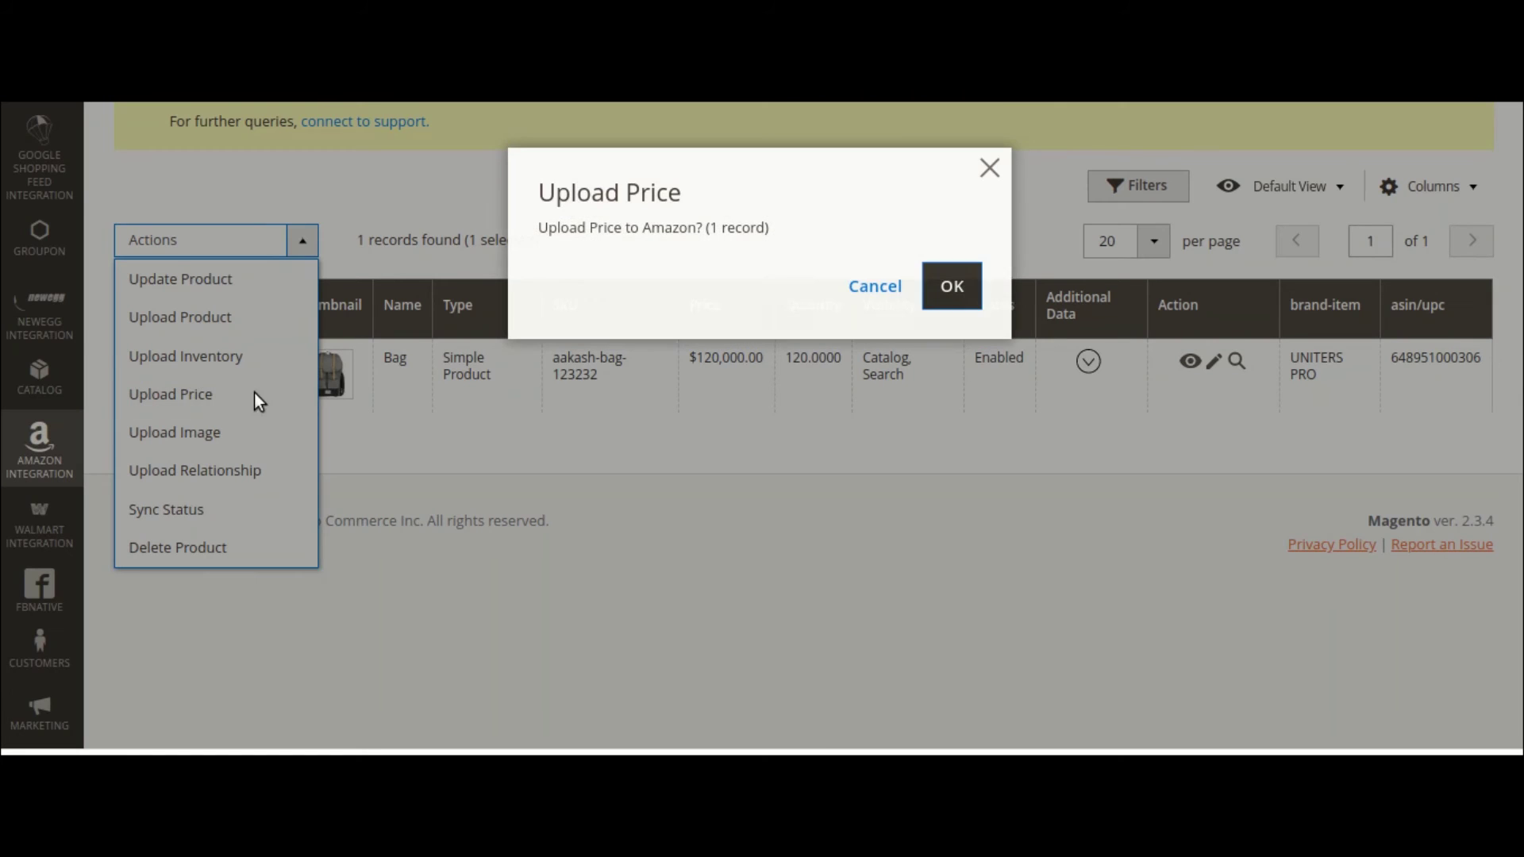
pyautogui.click(978, 287)
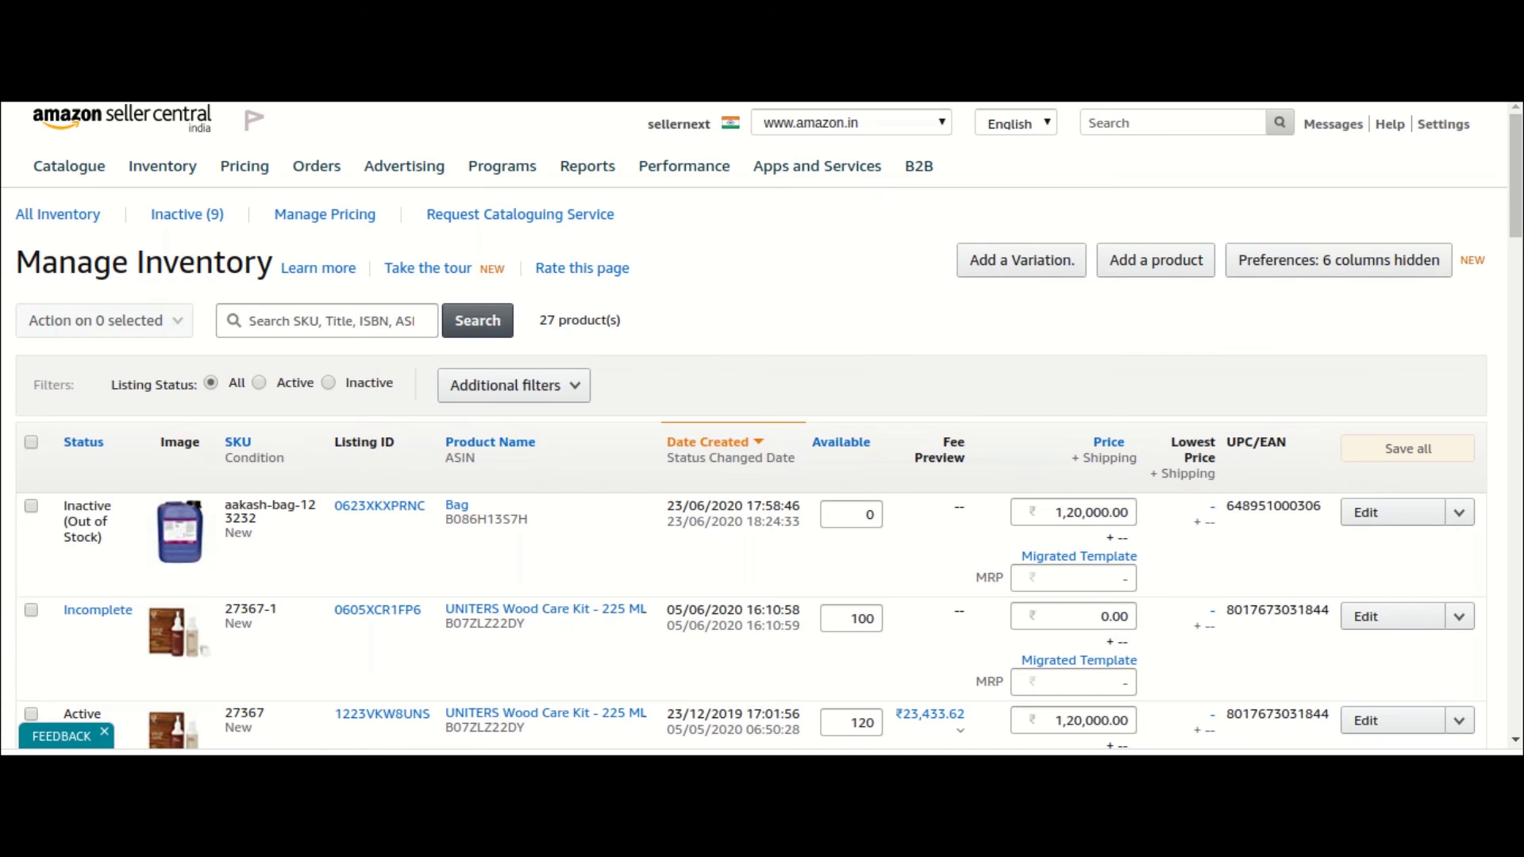
# Step: Select the Bag product in the Magento product listing and upload its image to Amazon, confirming the request
pyautogui.moveTo(131, 188)
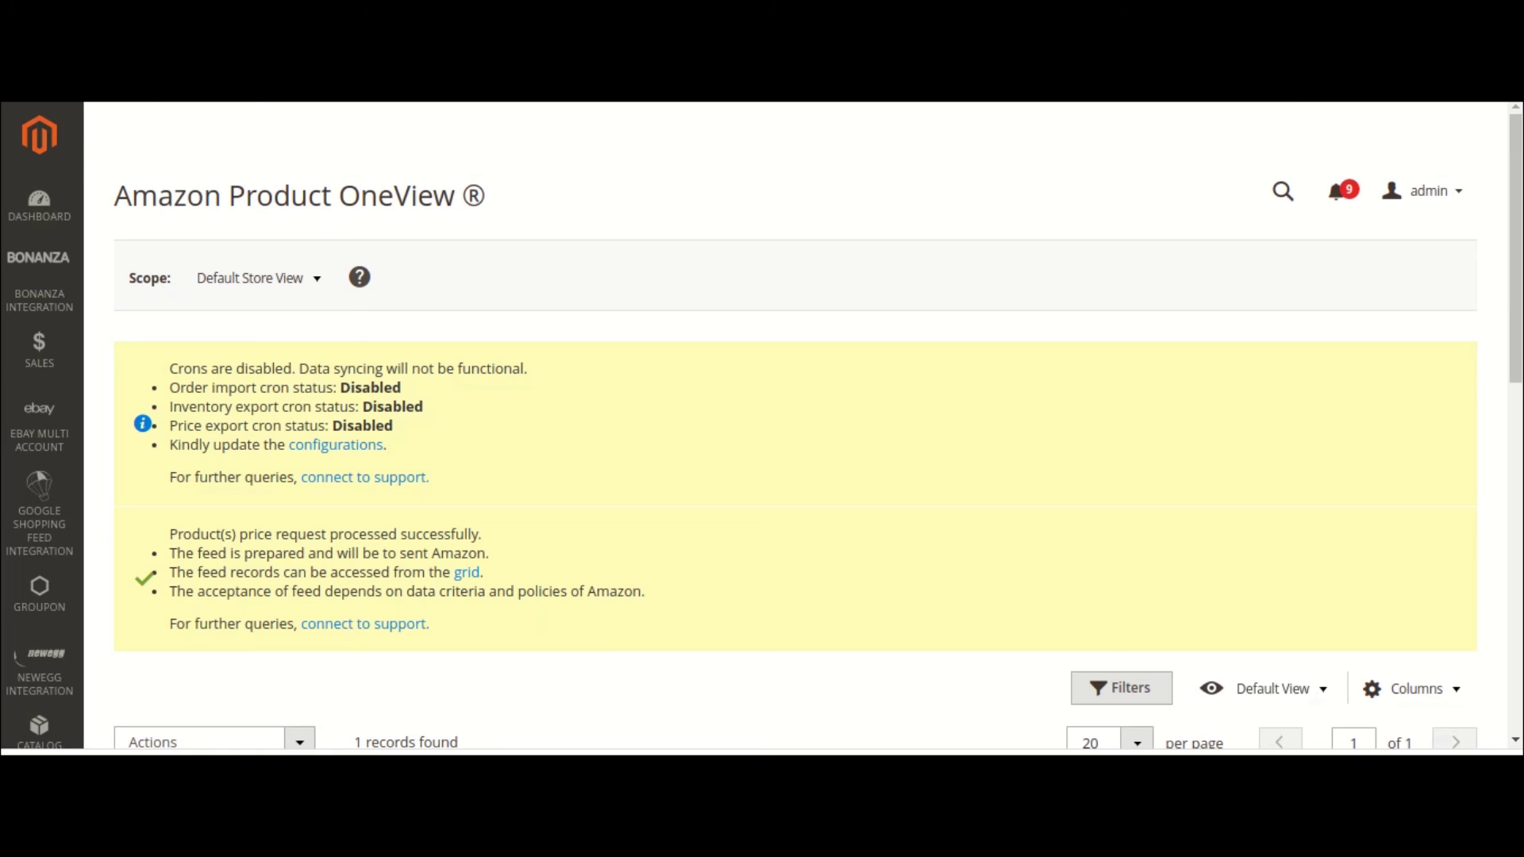
pyautogui.scroll(-5, 843, 292)
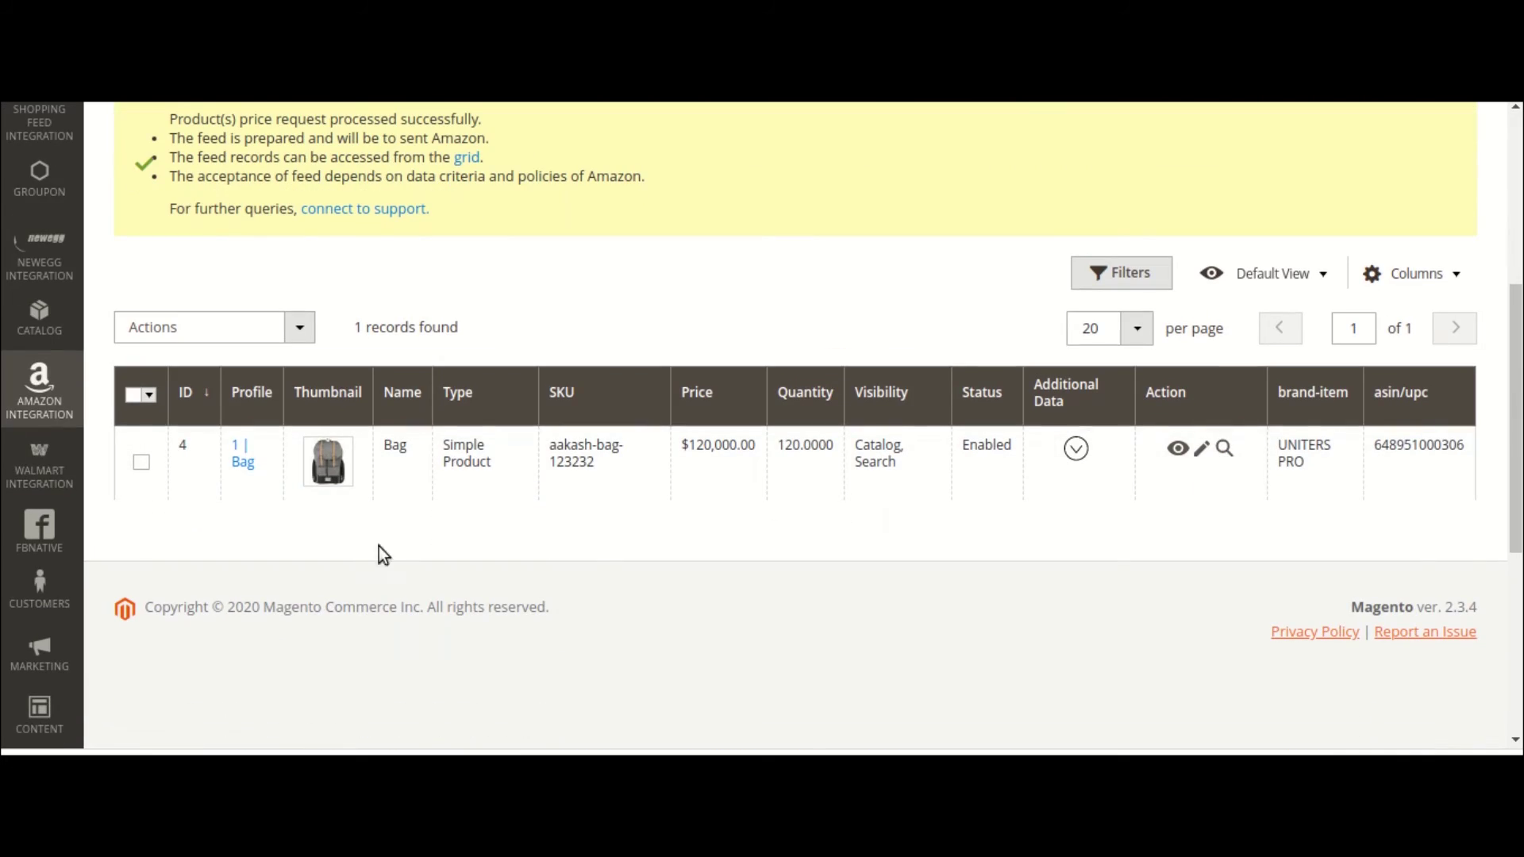
pyautogui.click(141, 462)
pyautogui.click(232, 338)
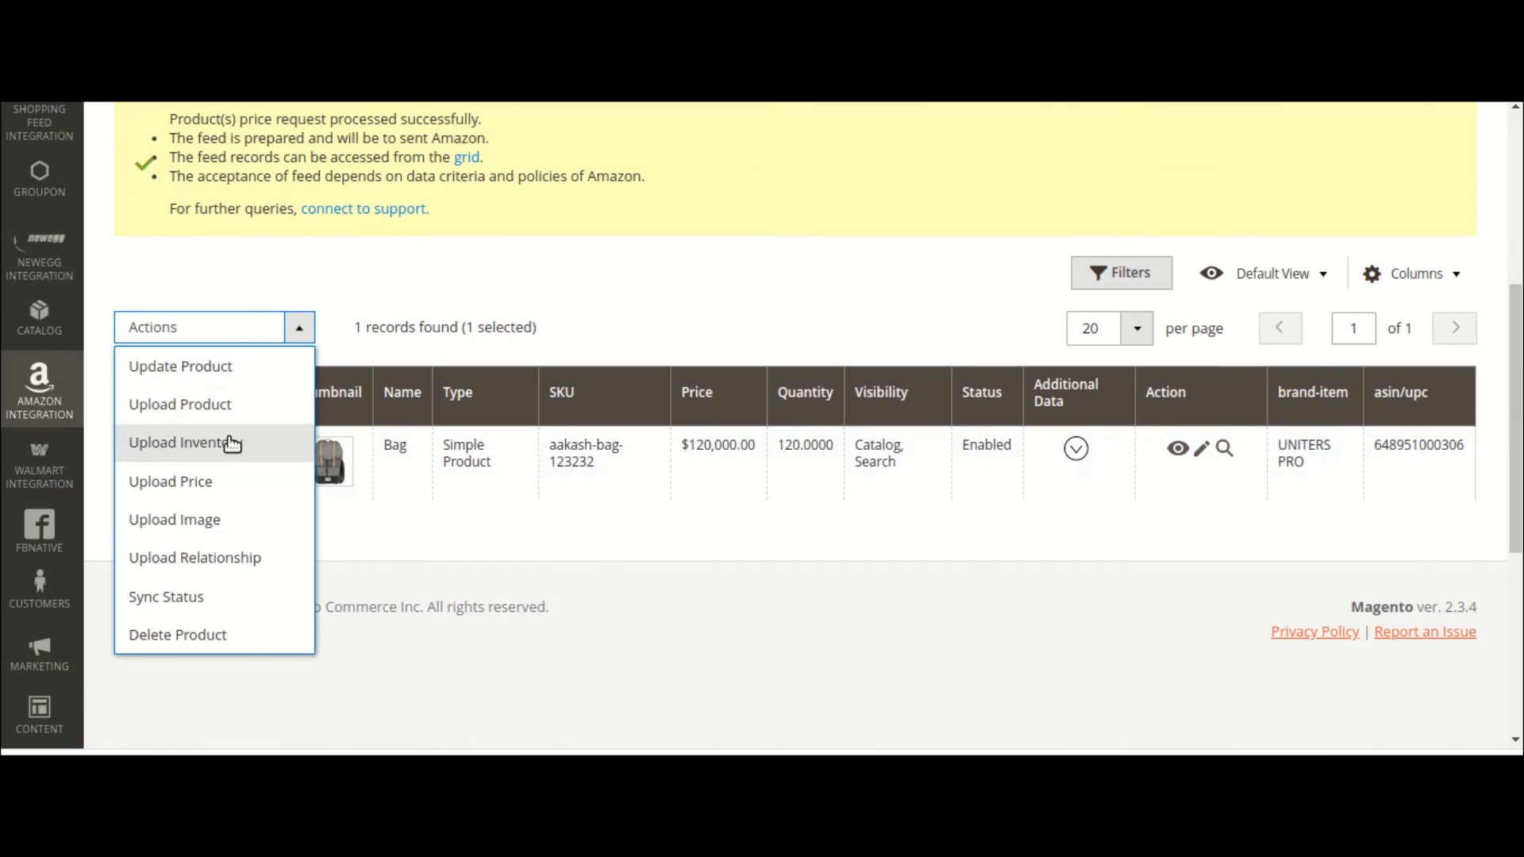
pyautogui.click(212, 519)
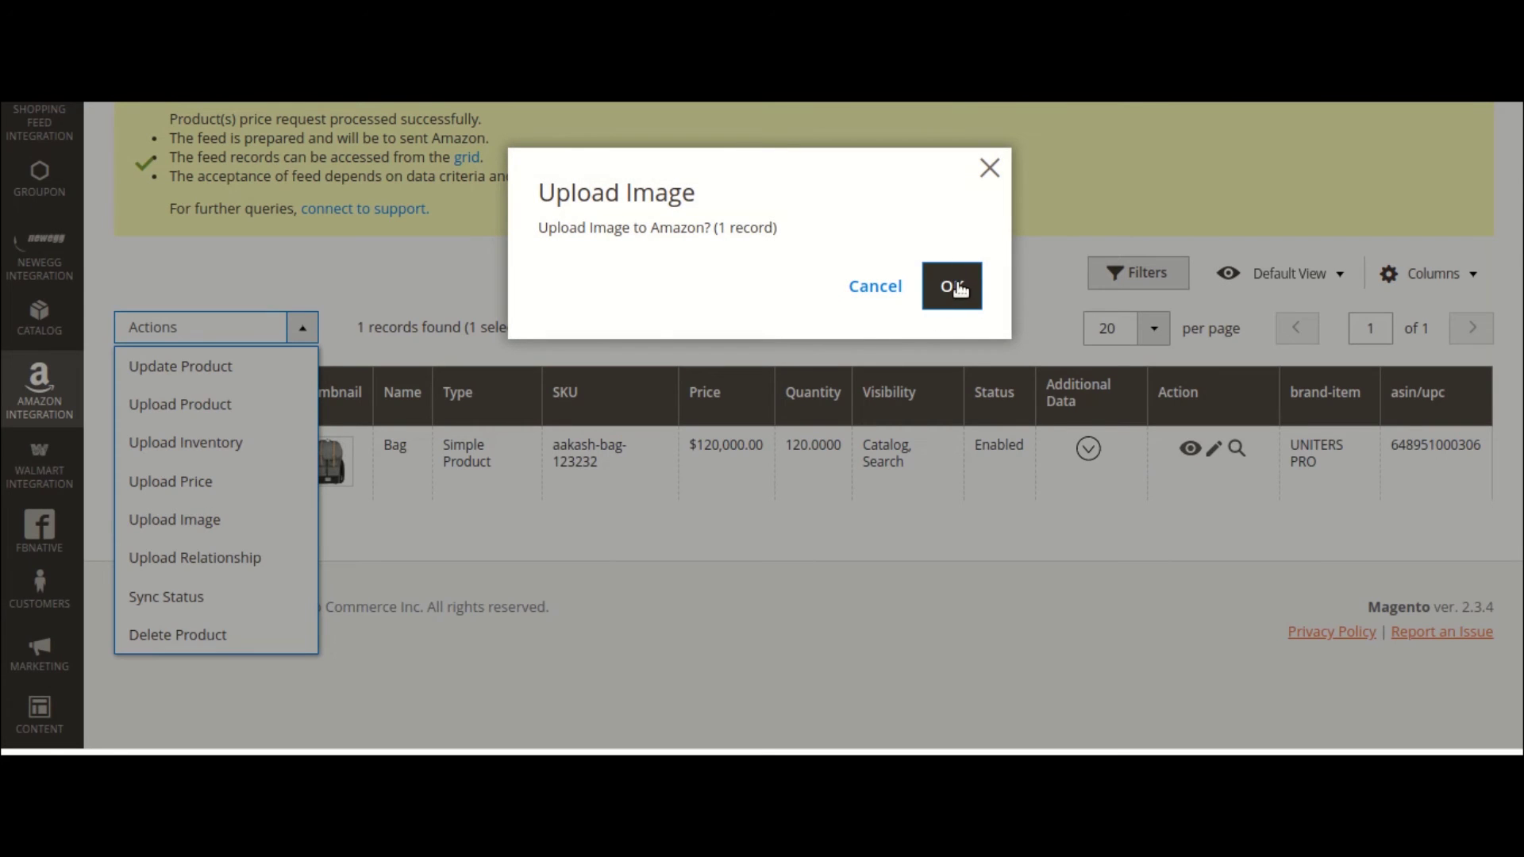
pyautogui.click(956, 285)
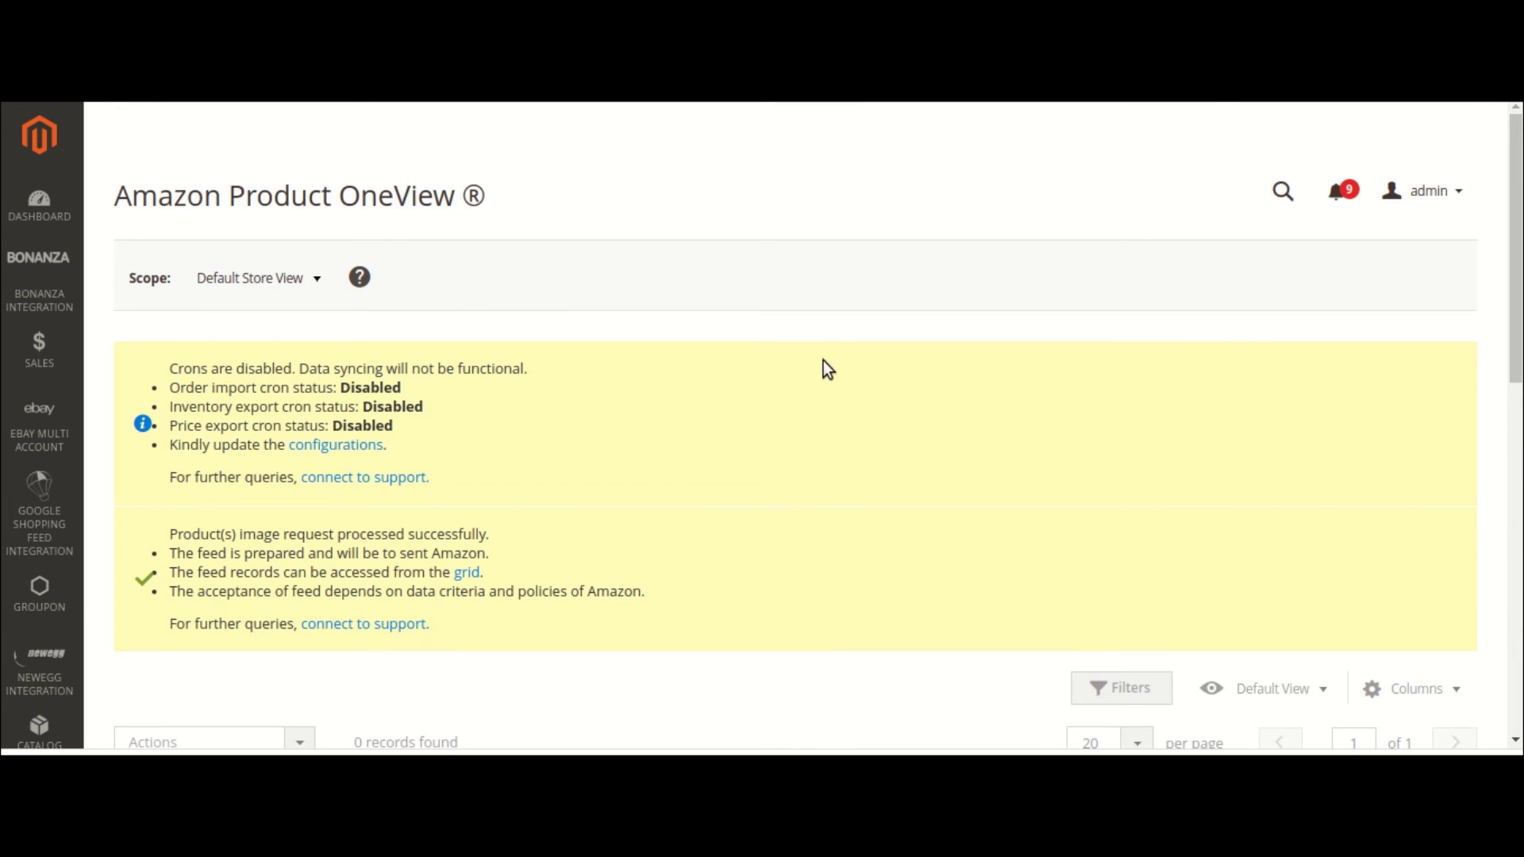
# Step: Open the Feed list of the Amazon Integration to see the submitted feeds
pyautogui.scroll(-4, 782, 401)
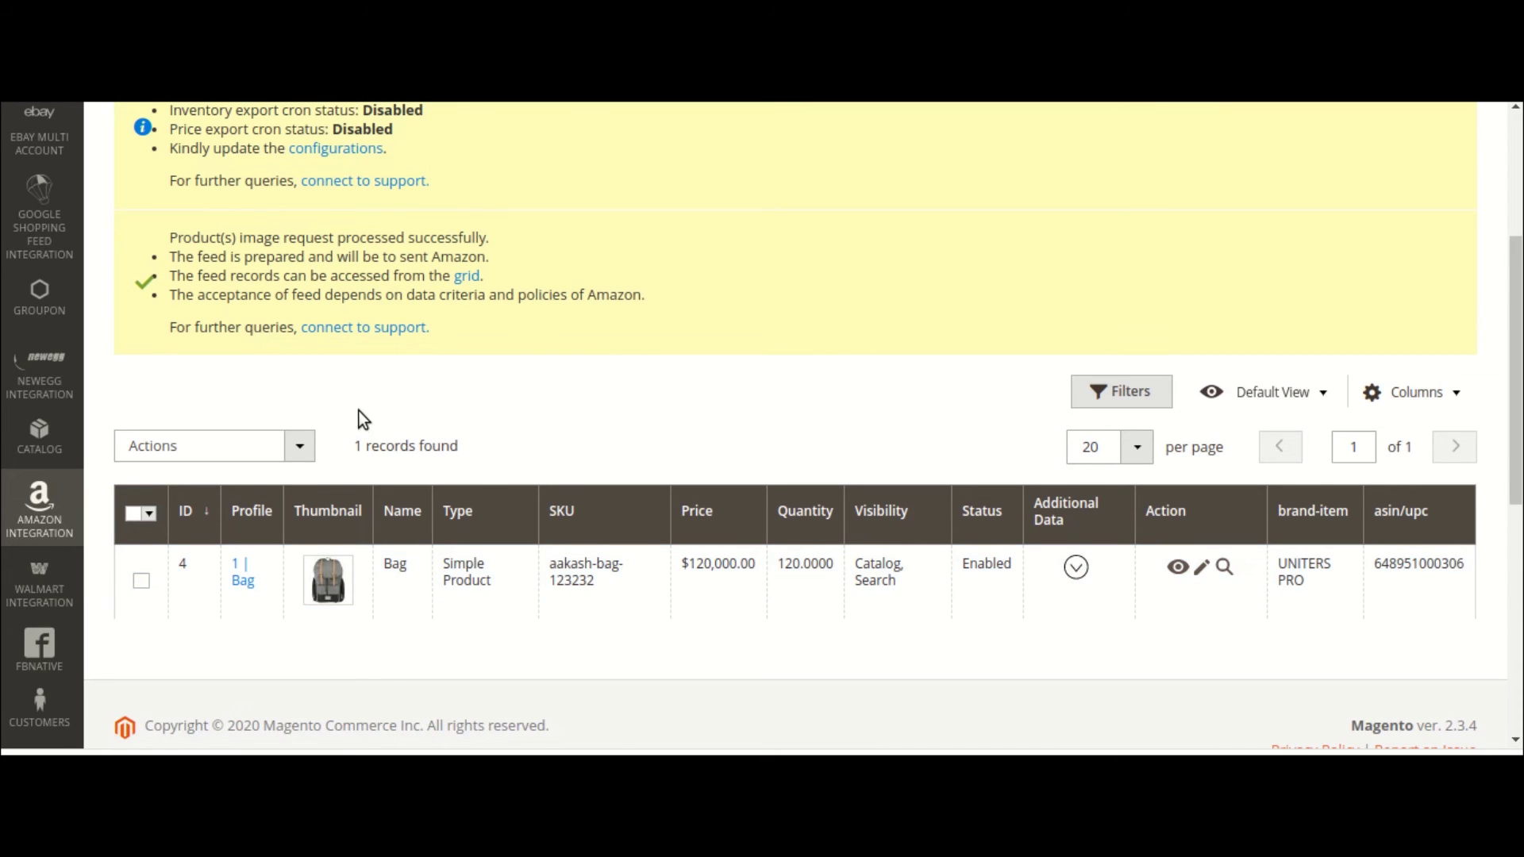
pyautogui.scroll(3, 358, 414)
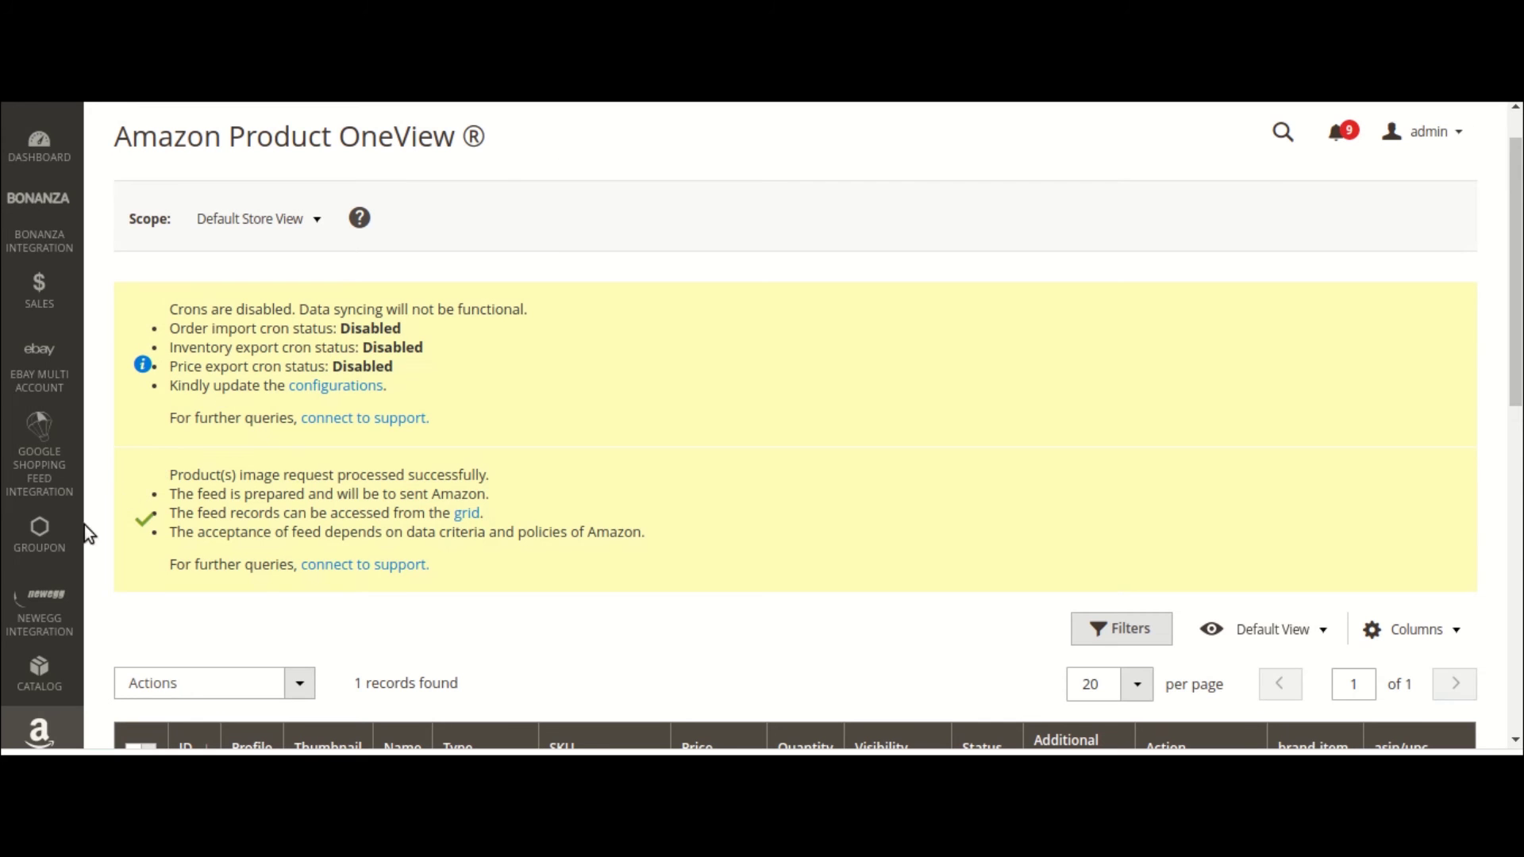
pyautogui.scroll(-3, 48, 555)
pyautogui.click(39, 595)
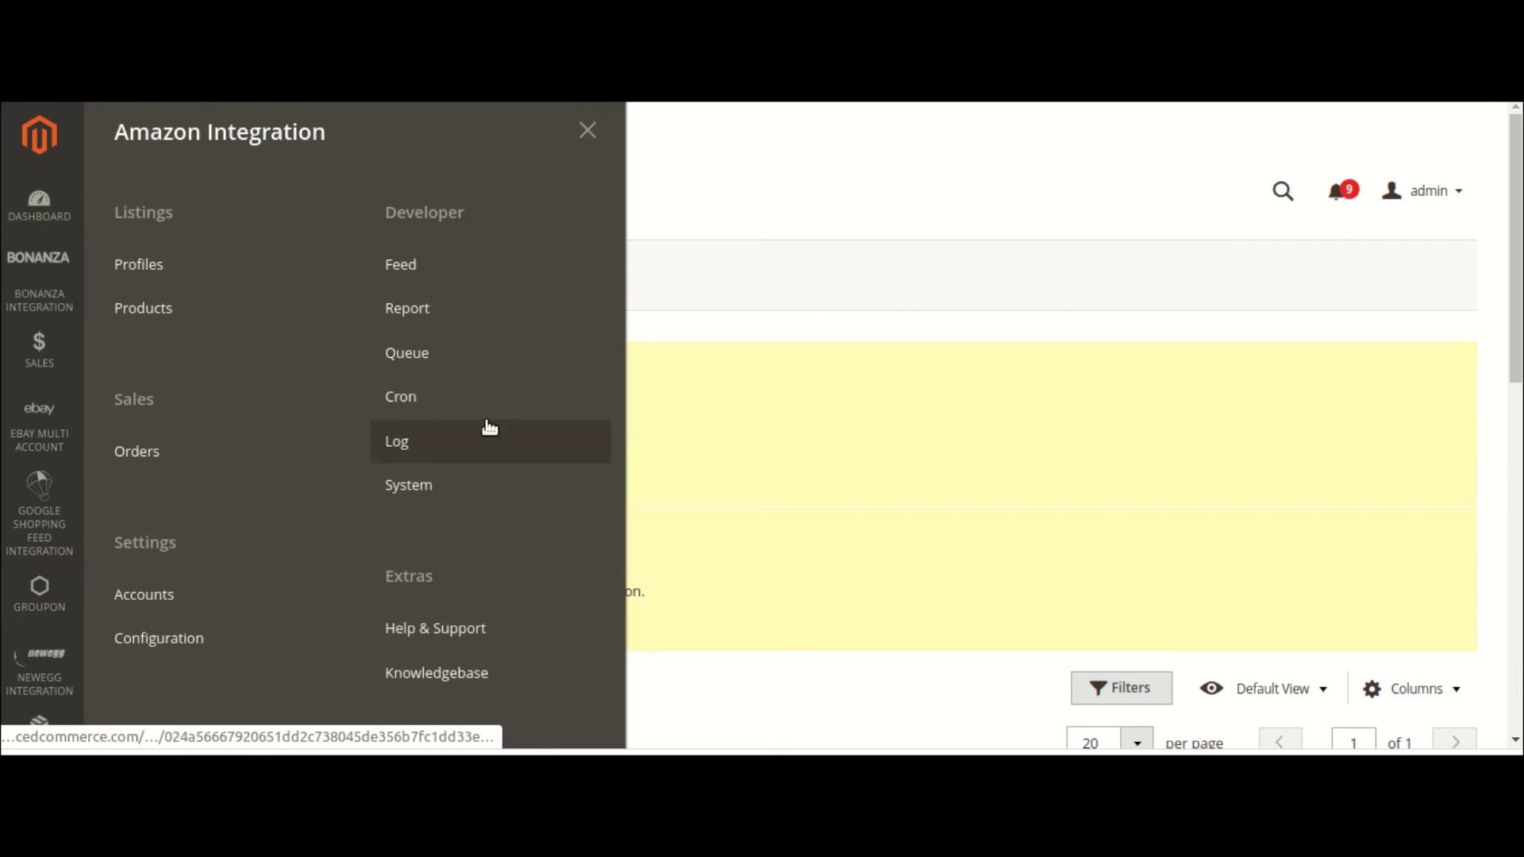
pyautogui.click(469, 267)
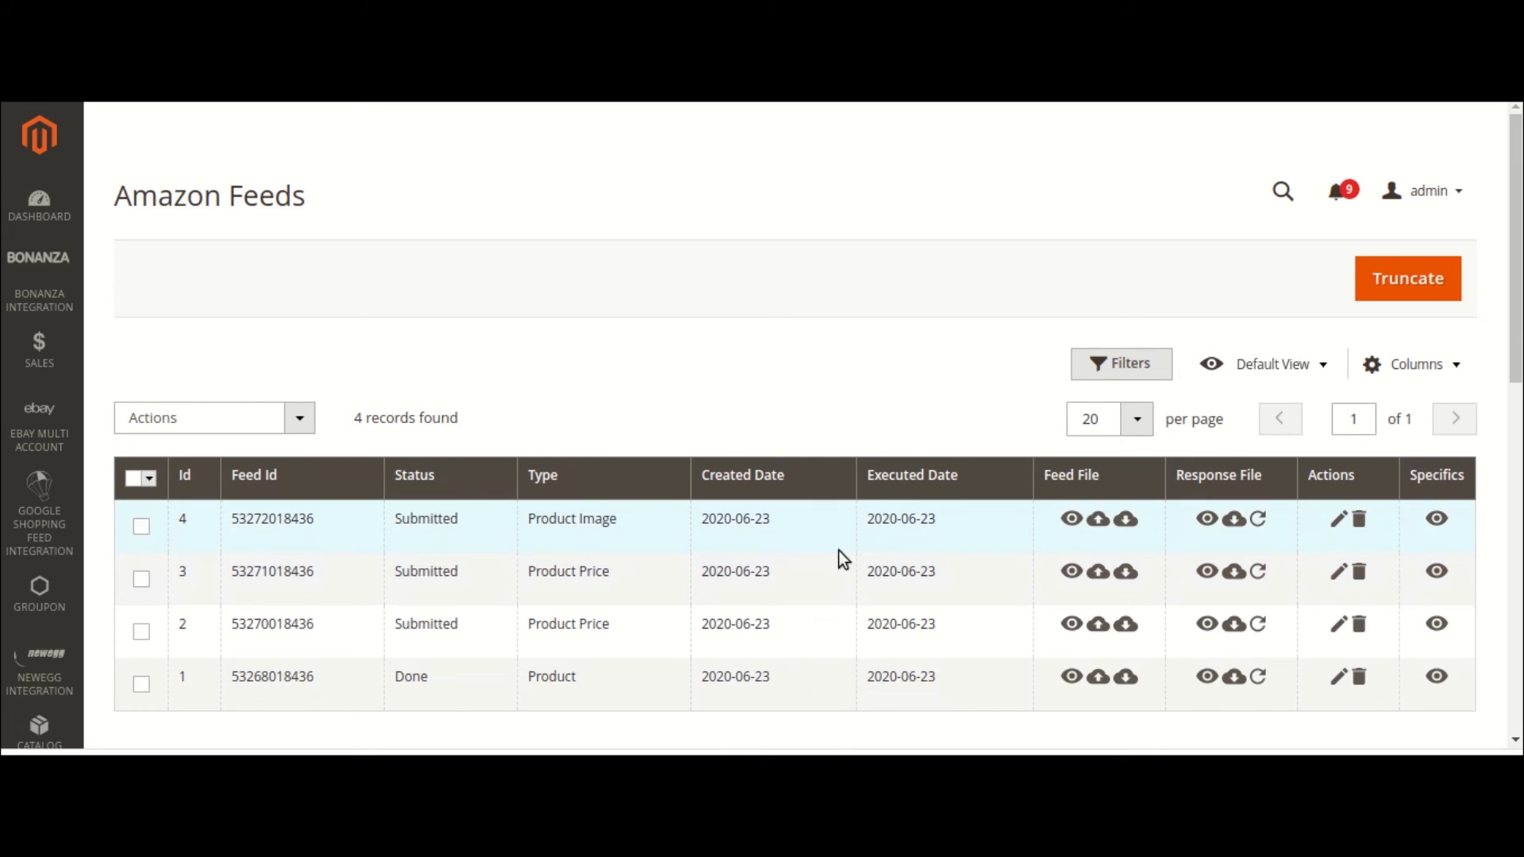
# Step: View the feed file of the Product Image feed, close it and resend that feed to Amazon
pyautogui.click(1071, 519)
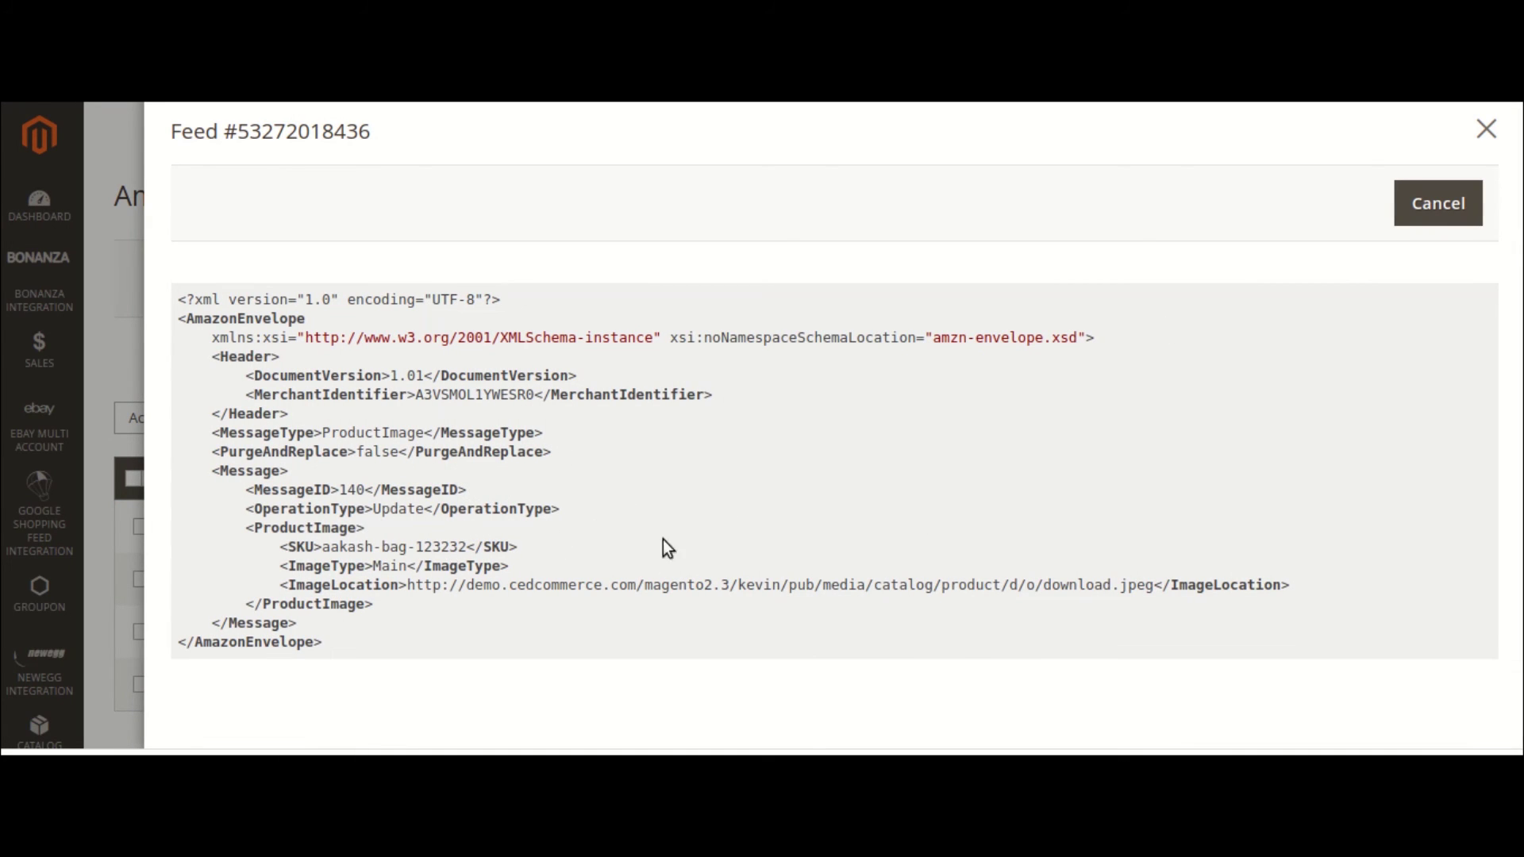
pyautogui.click(1433, 205)
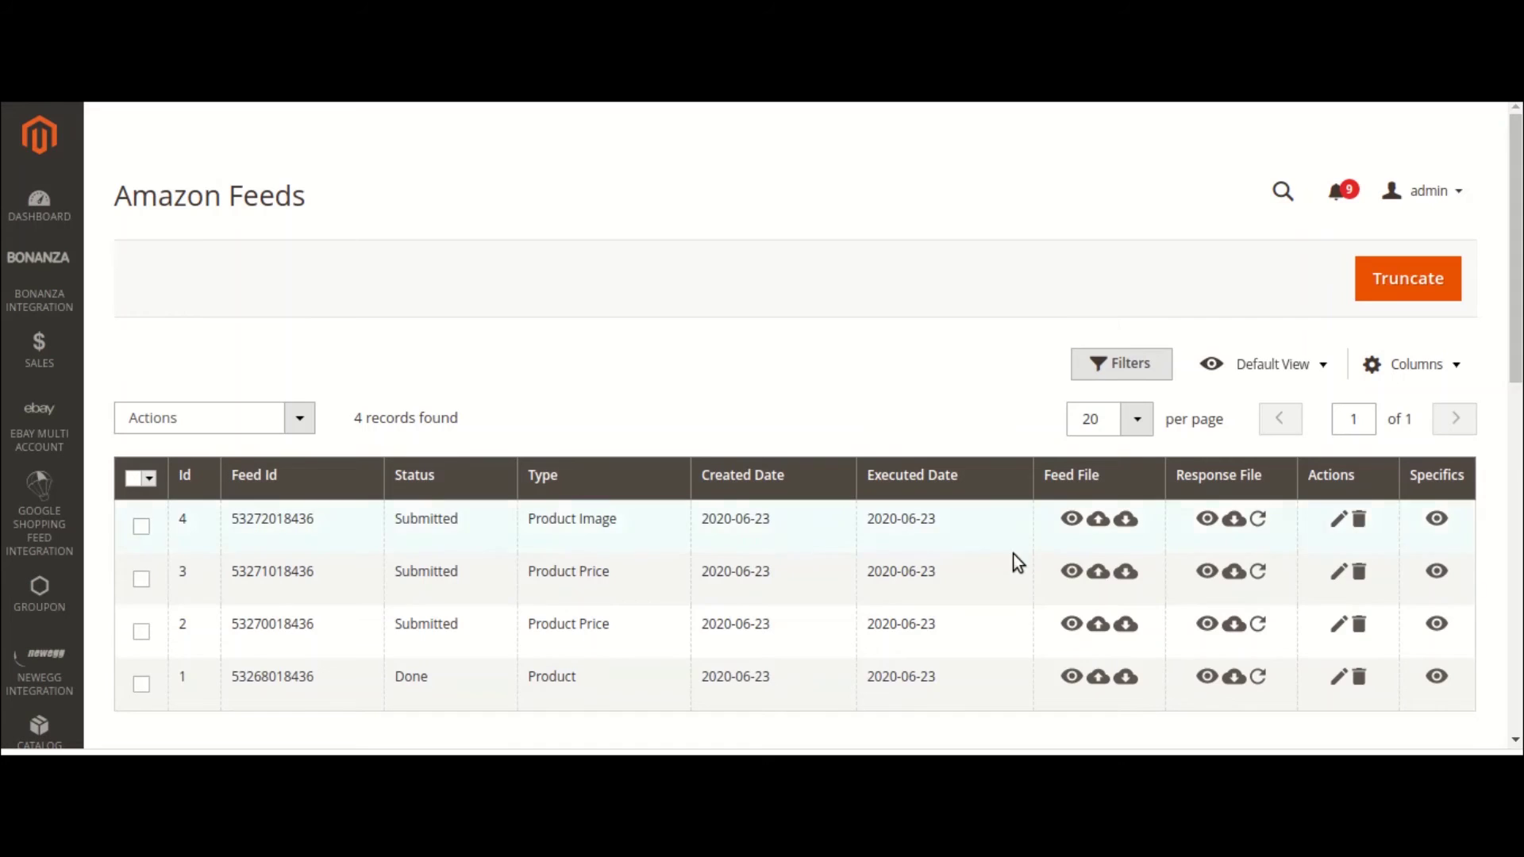
pyautogui.click(1104, 525)
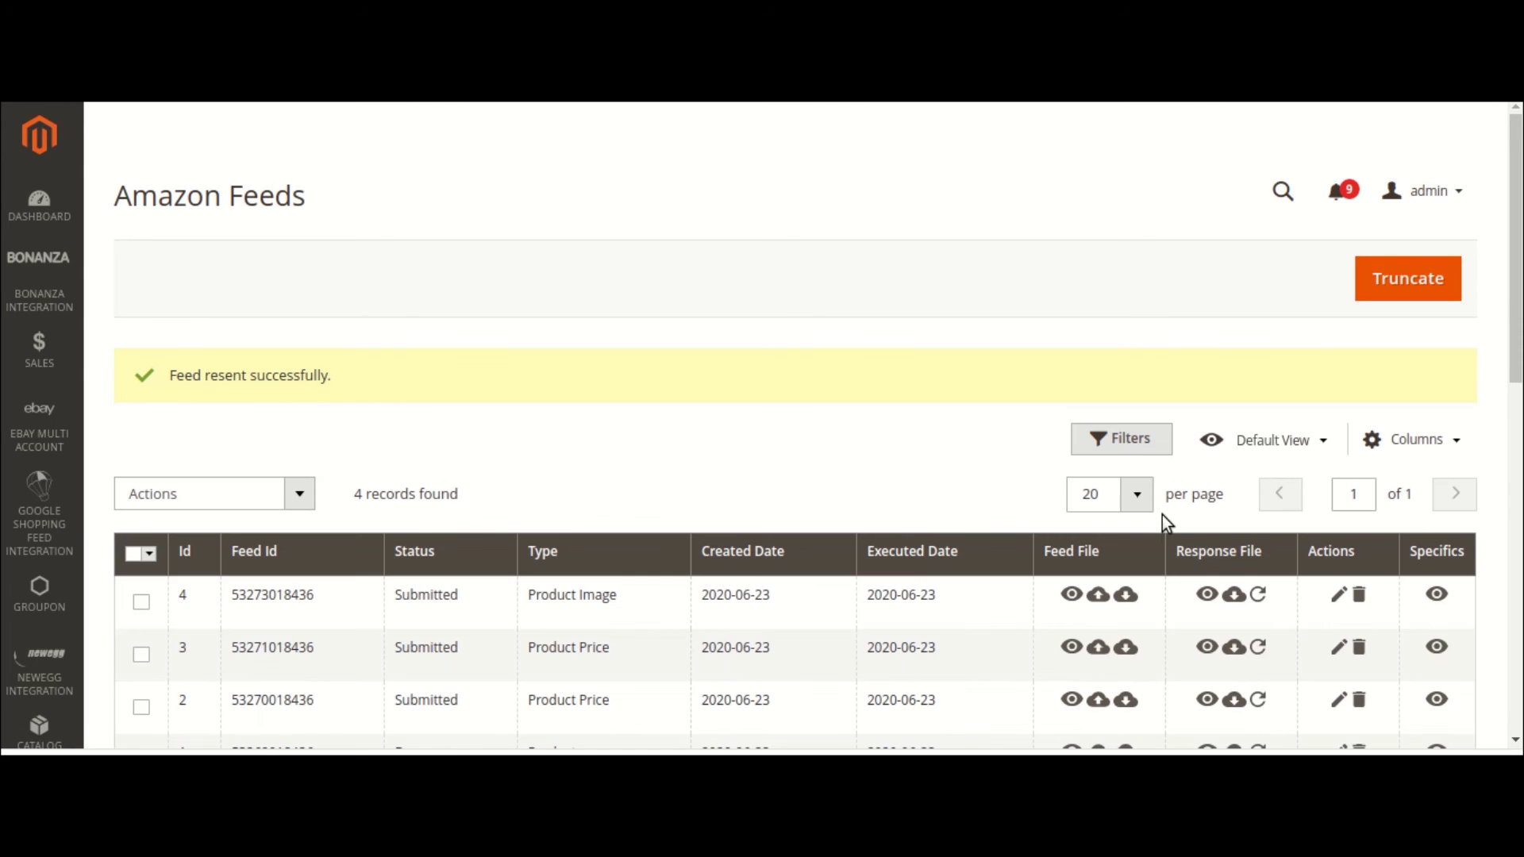
# Step: Sync the Product Image feed's response, view the response file and close it
pyautogui.click(1257, 597)
pyautogui.click(1202, 591)
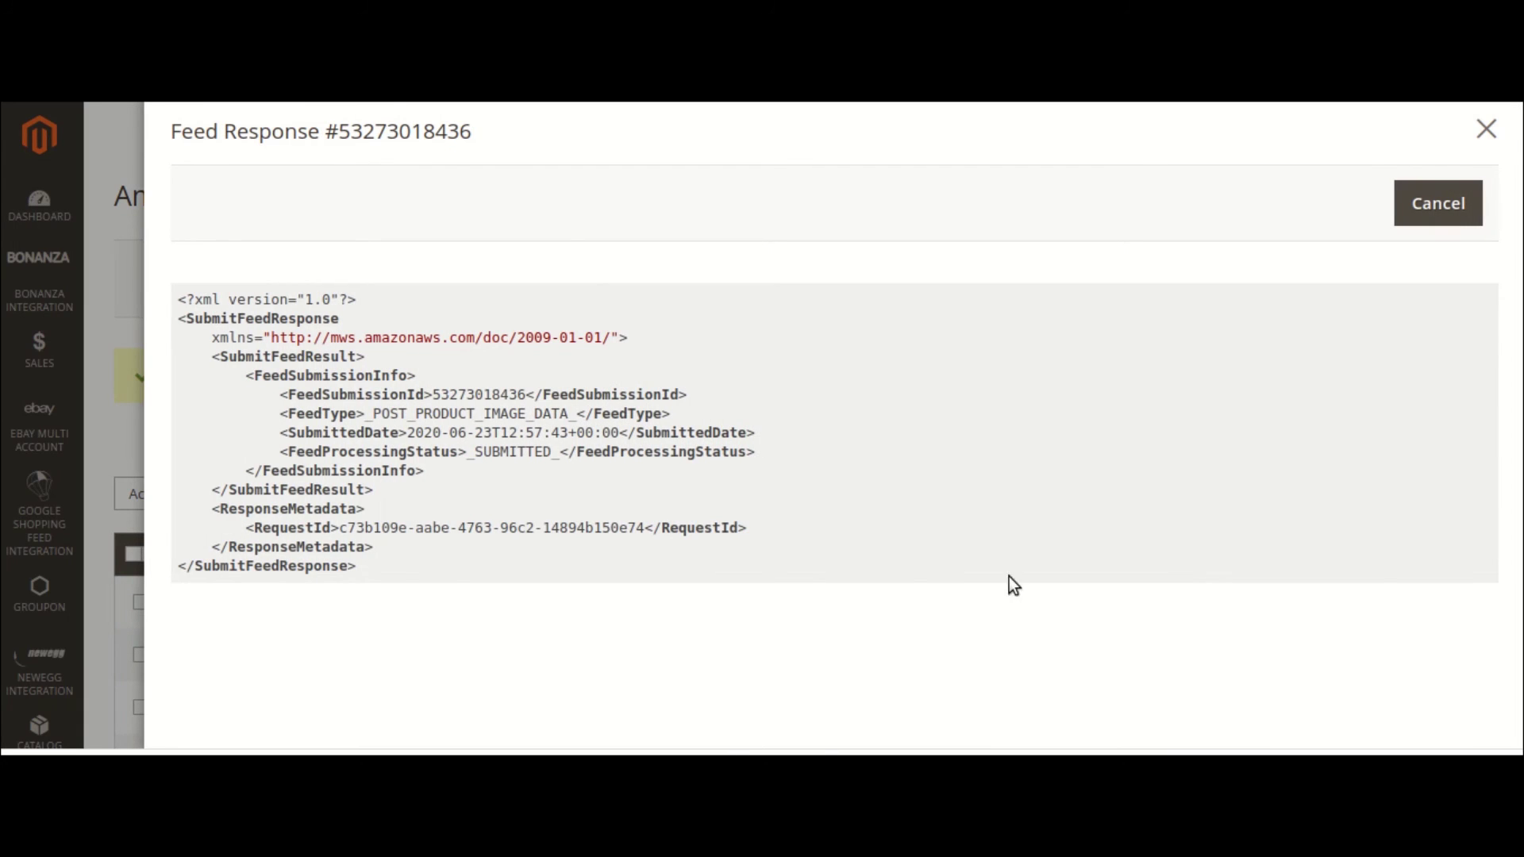
pyautogui.click(1485, 129)
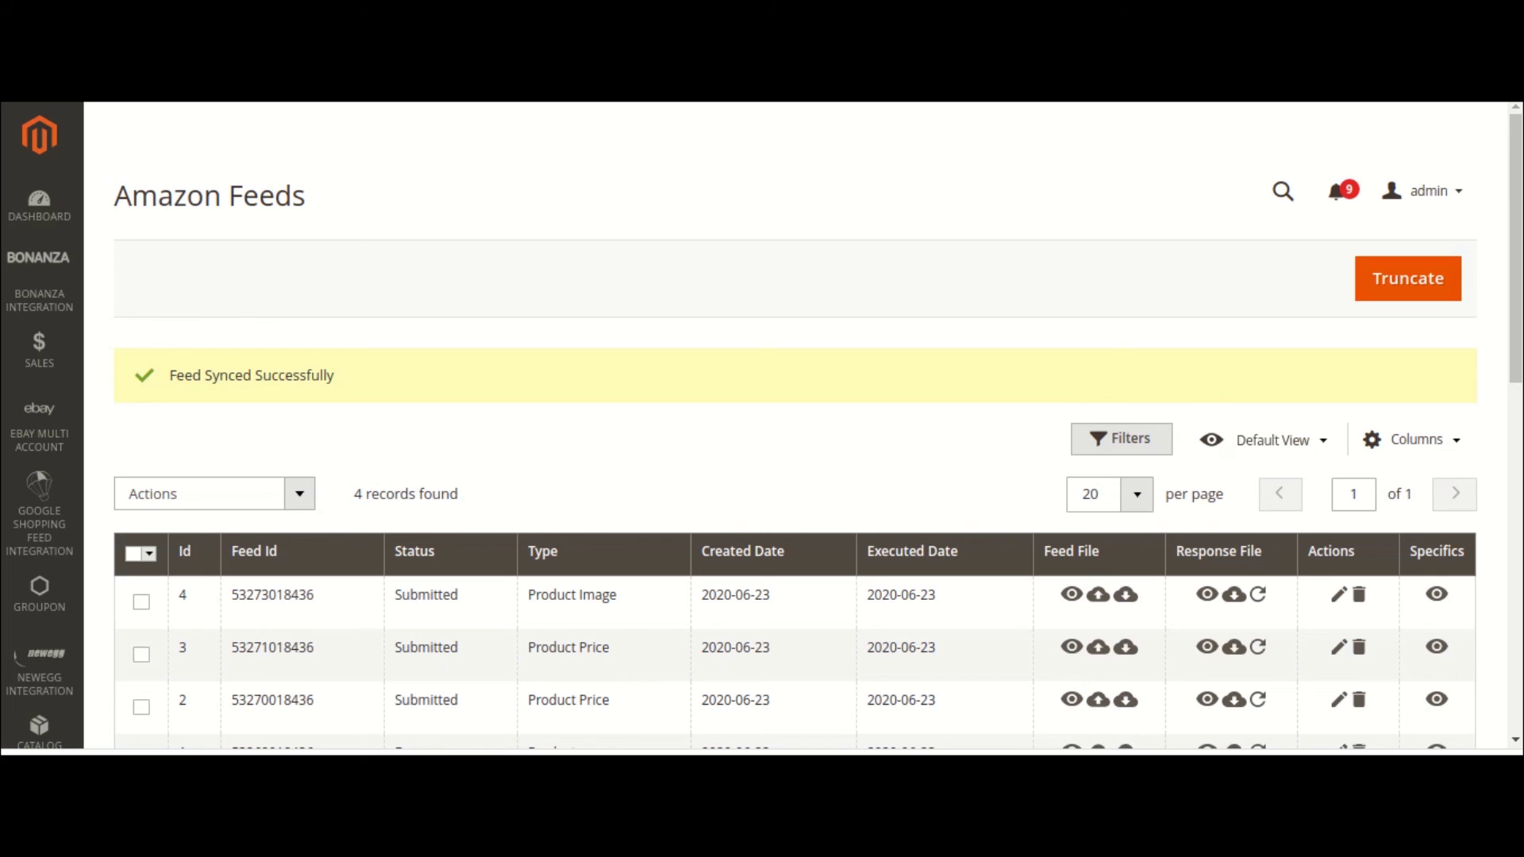
pyautogui.scroll(-3, 28, 641)
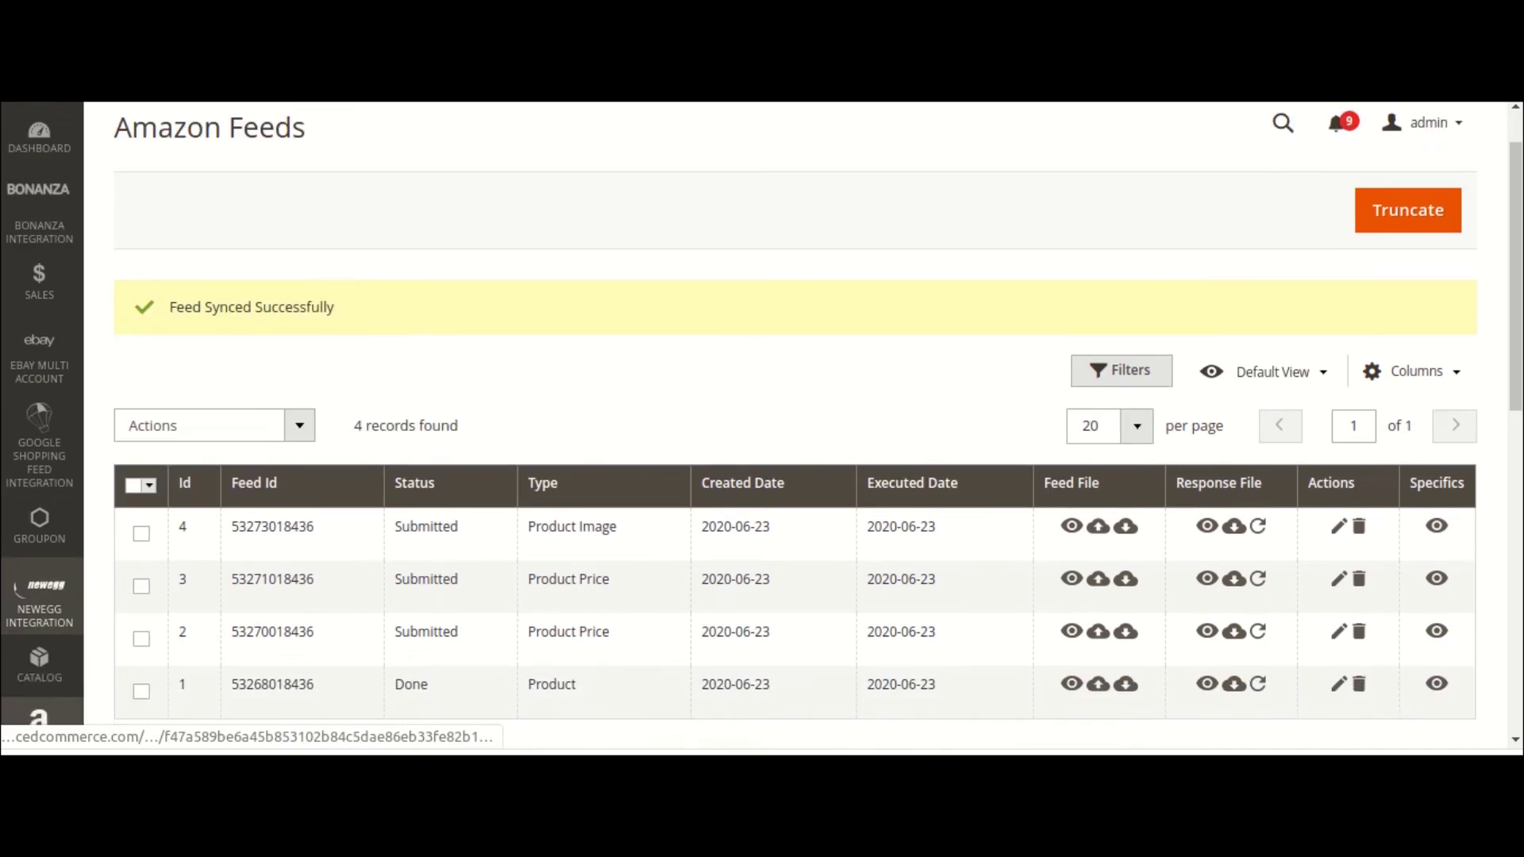
# Step: Open the Amazon Integration's product listing, select the Bag product and upload its inventory to Amazon, confirming the request
pyautogui.click(39, 567)
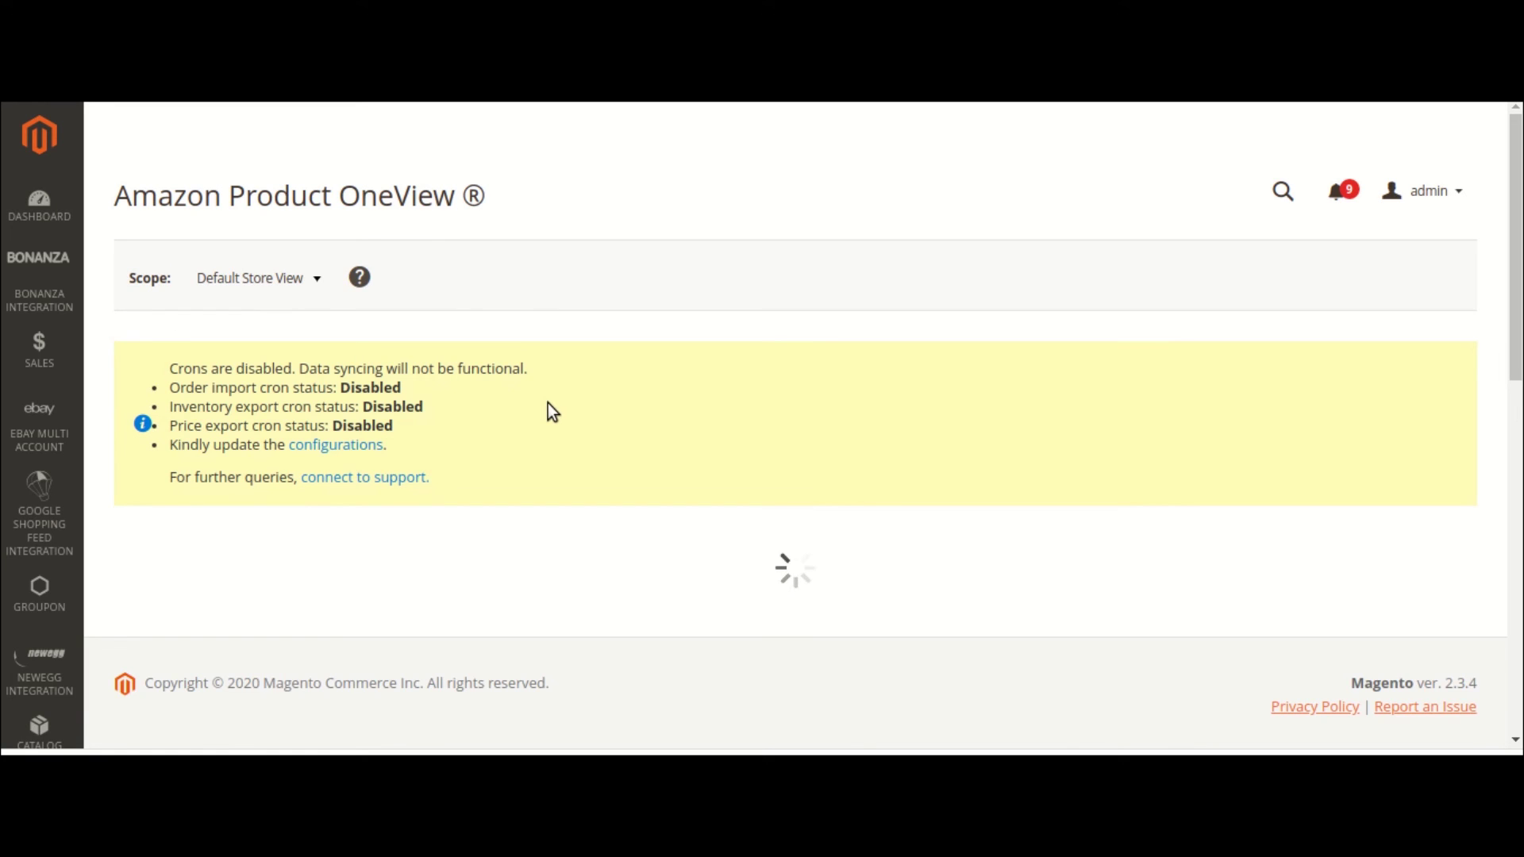
pyautogui.scroll(-3, 547, 403)
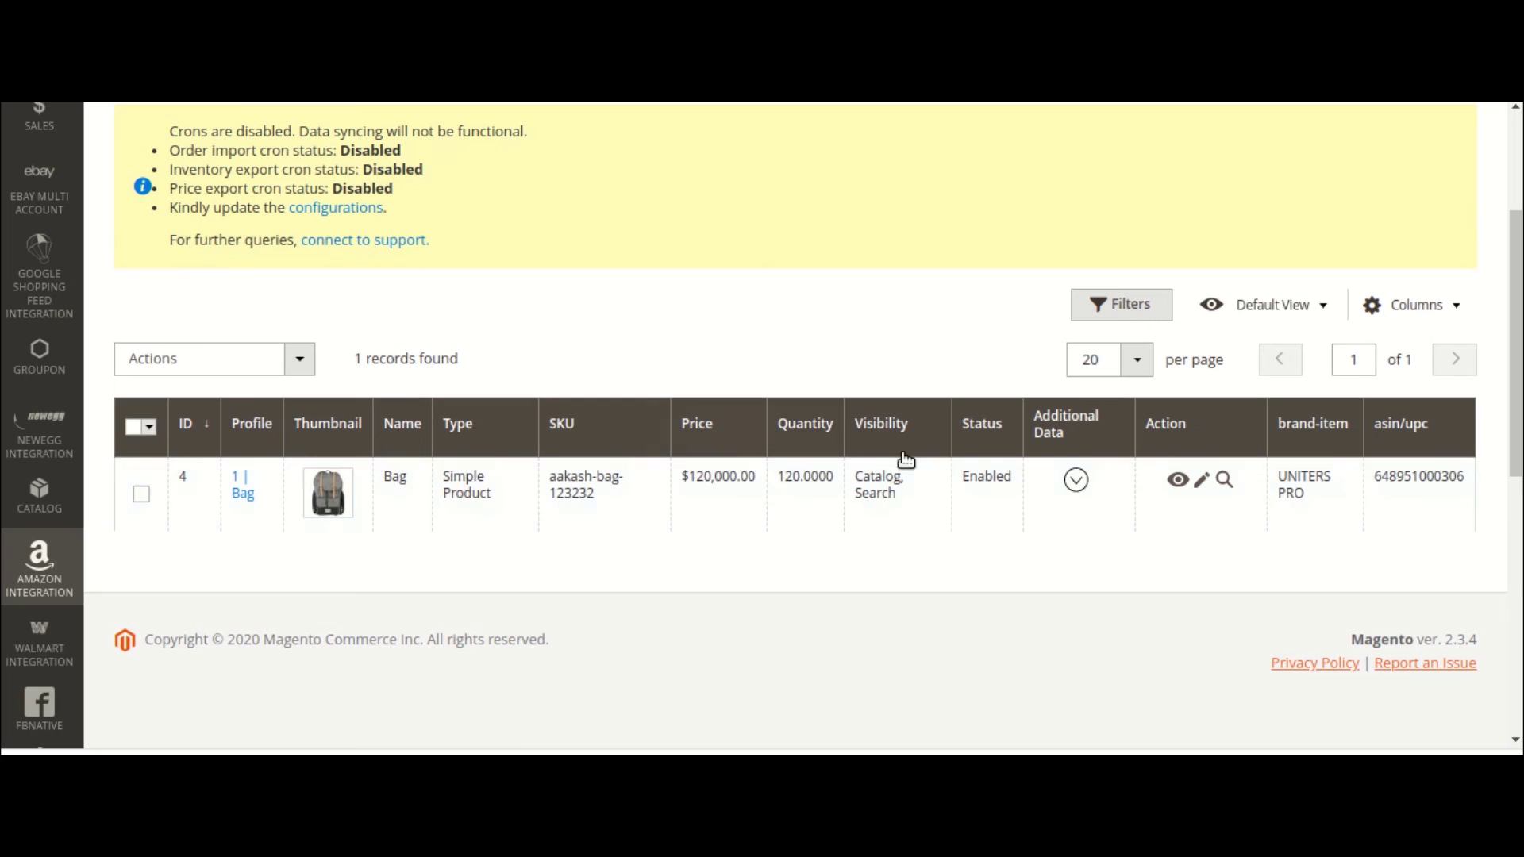
pyautogui.click(142, 493)
pyautogui.click(236, 362)
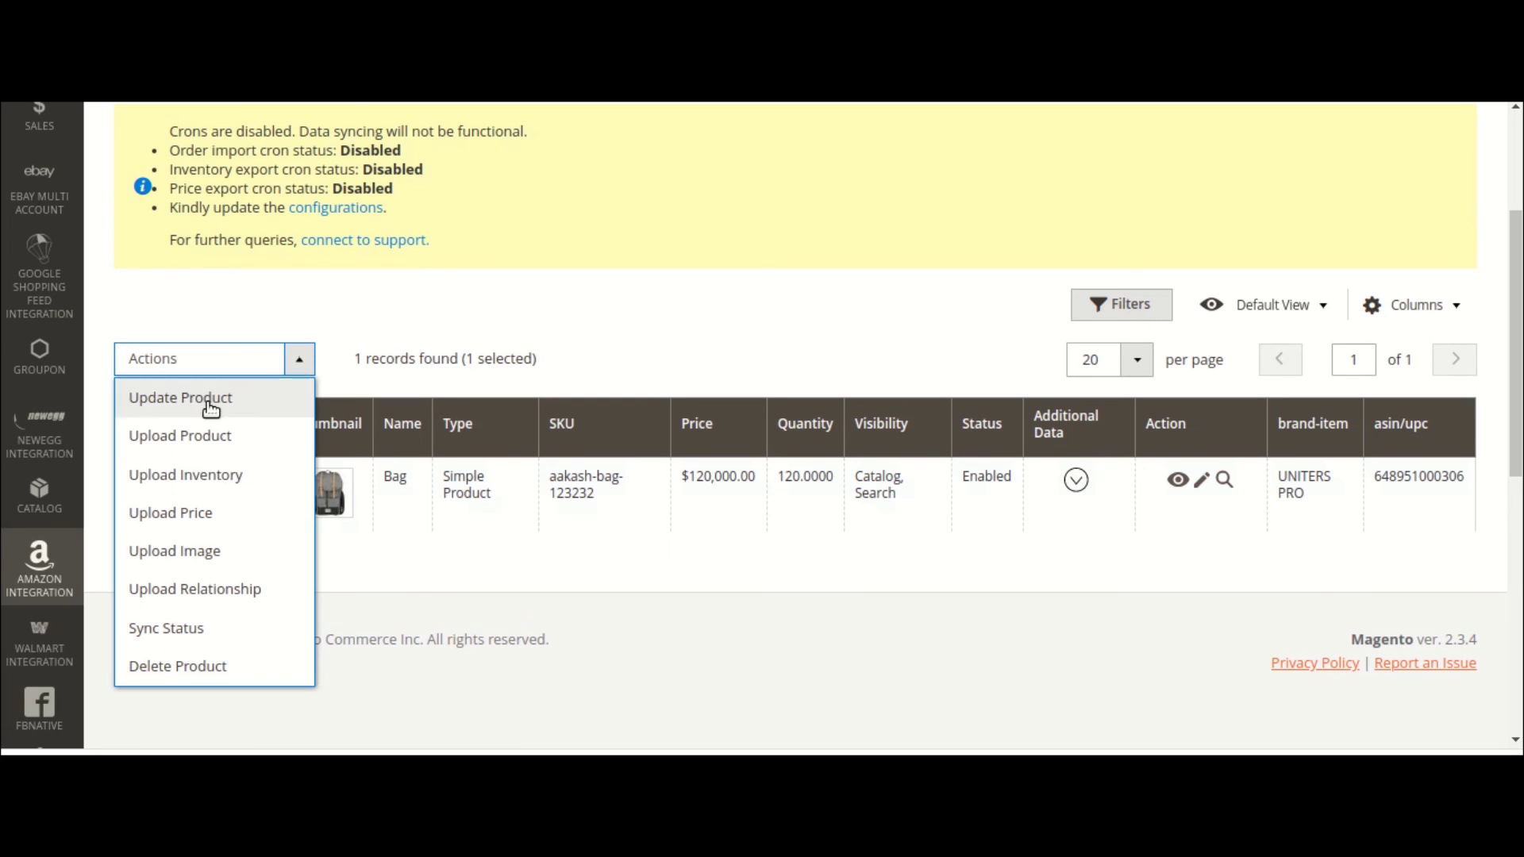
pyautogui.click(211, 479)
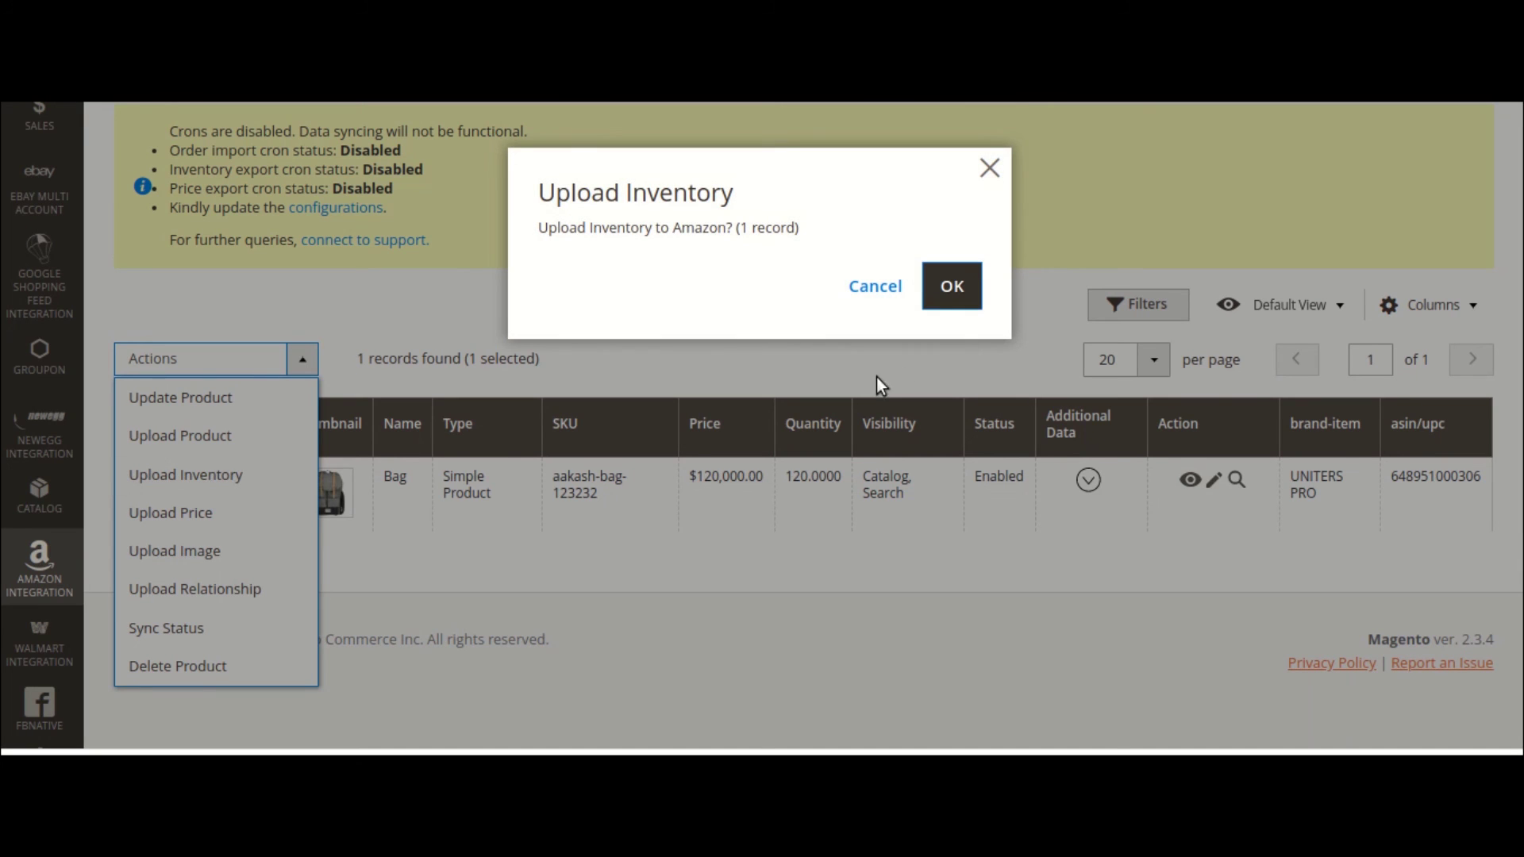
pyautogui.click(960, 287)
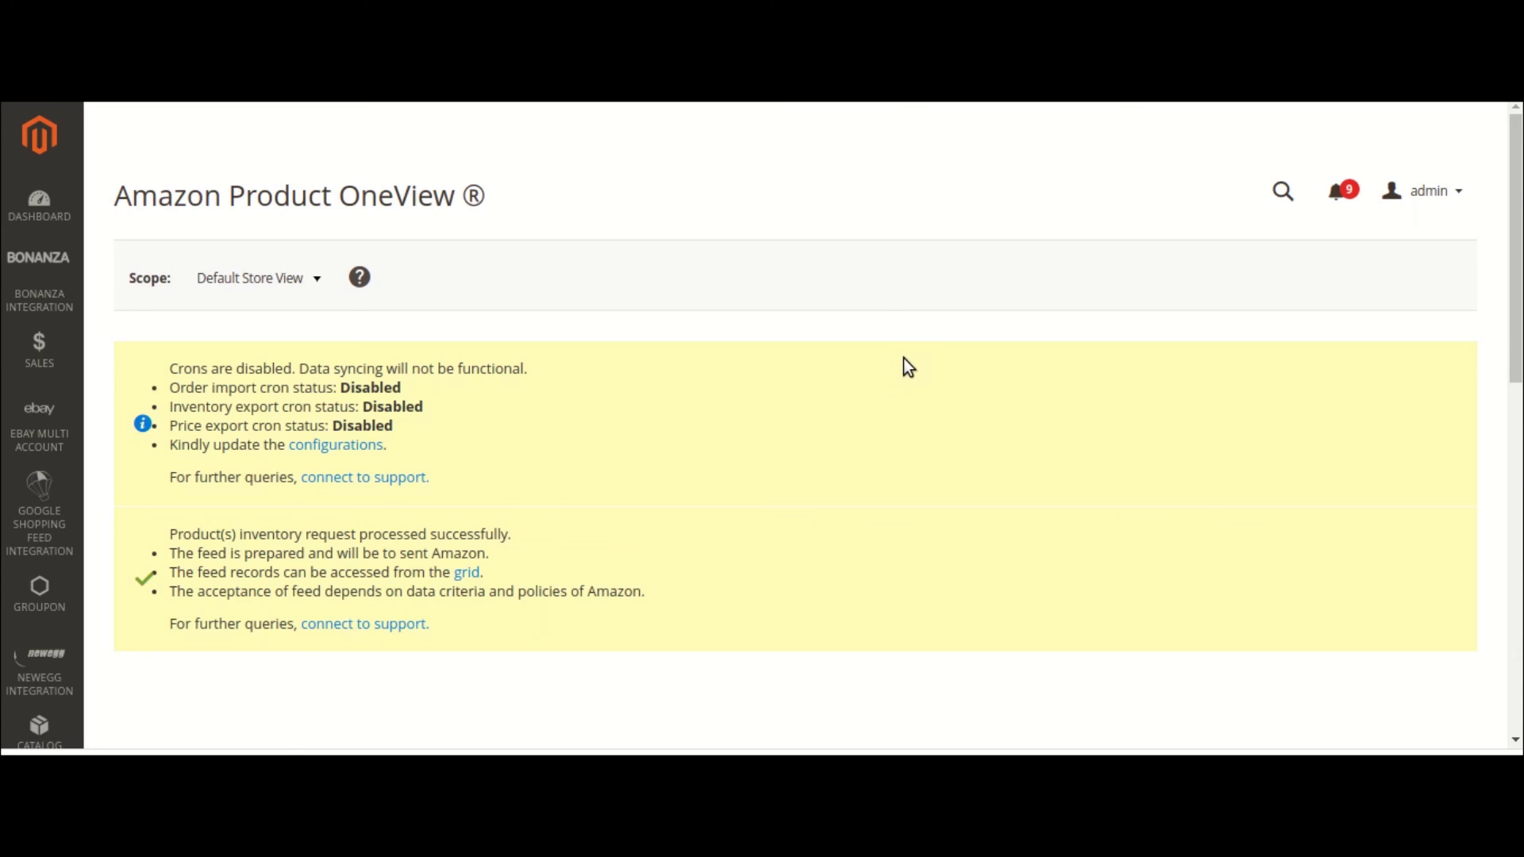
# Step: Open the Amazon Integration's Feed list to see the submitted Product Inventory feed
pyautogui.scroll(-5, 722, 420)
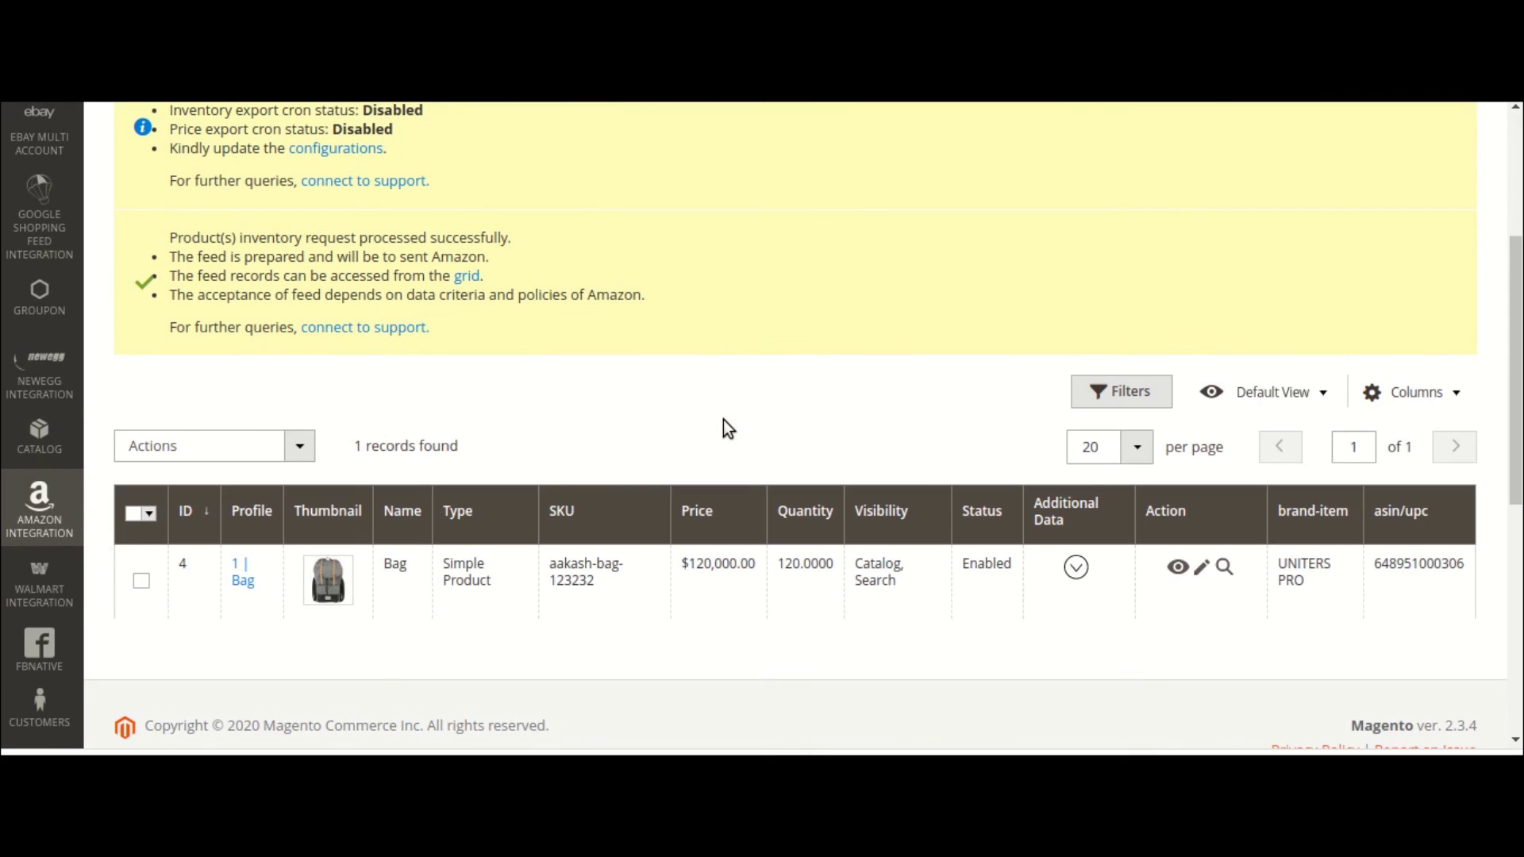
pyautogui.scroll(-1, 724, 419)
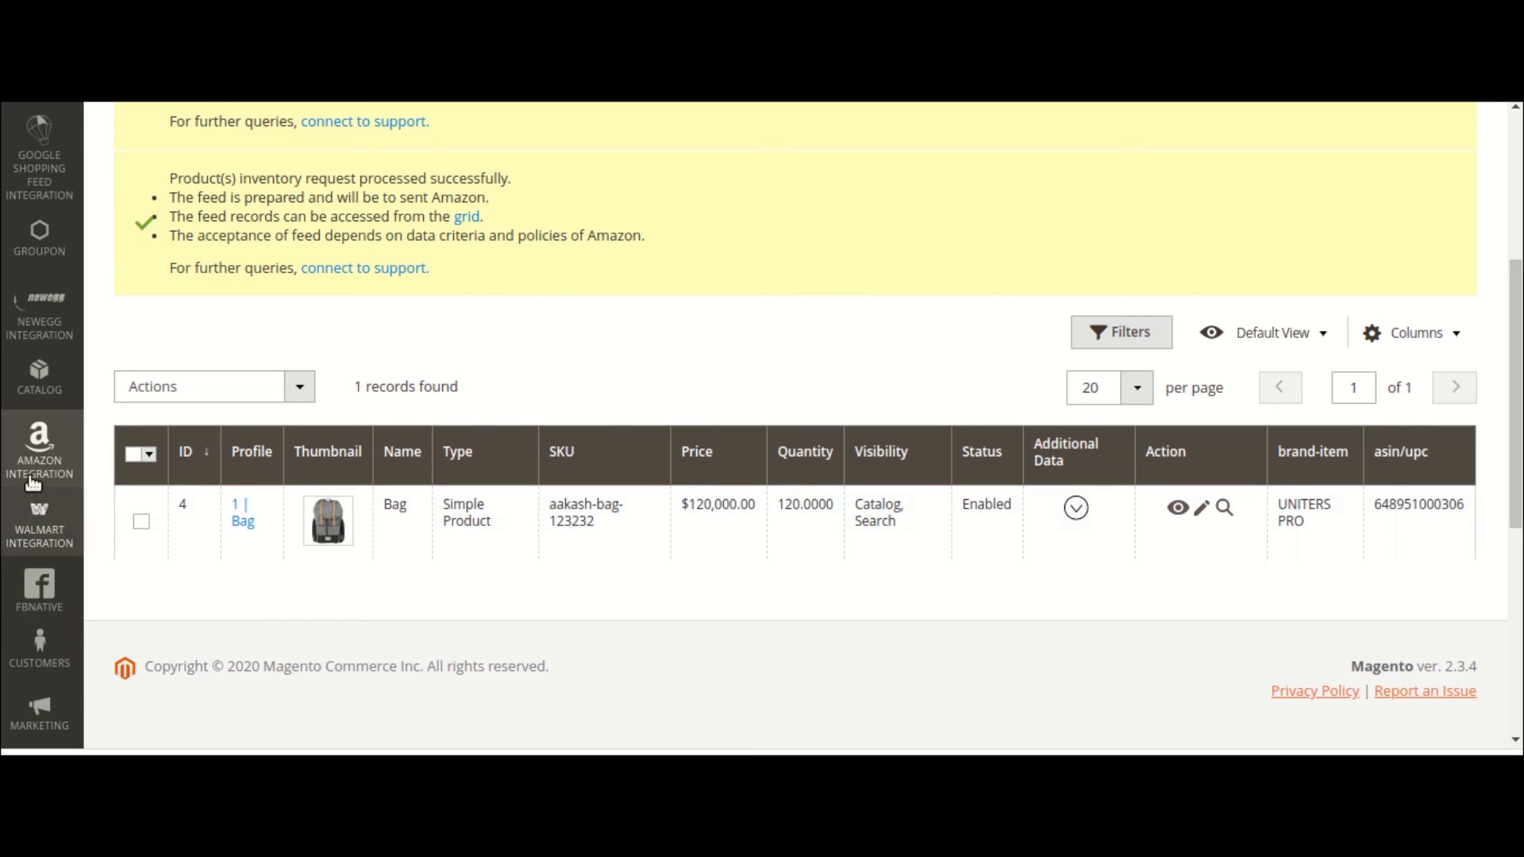
pyautogui.click(33, 483)
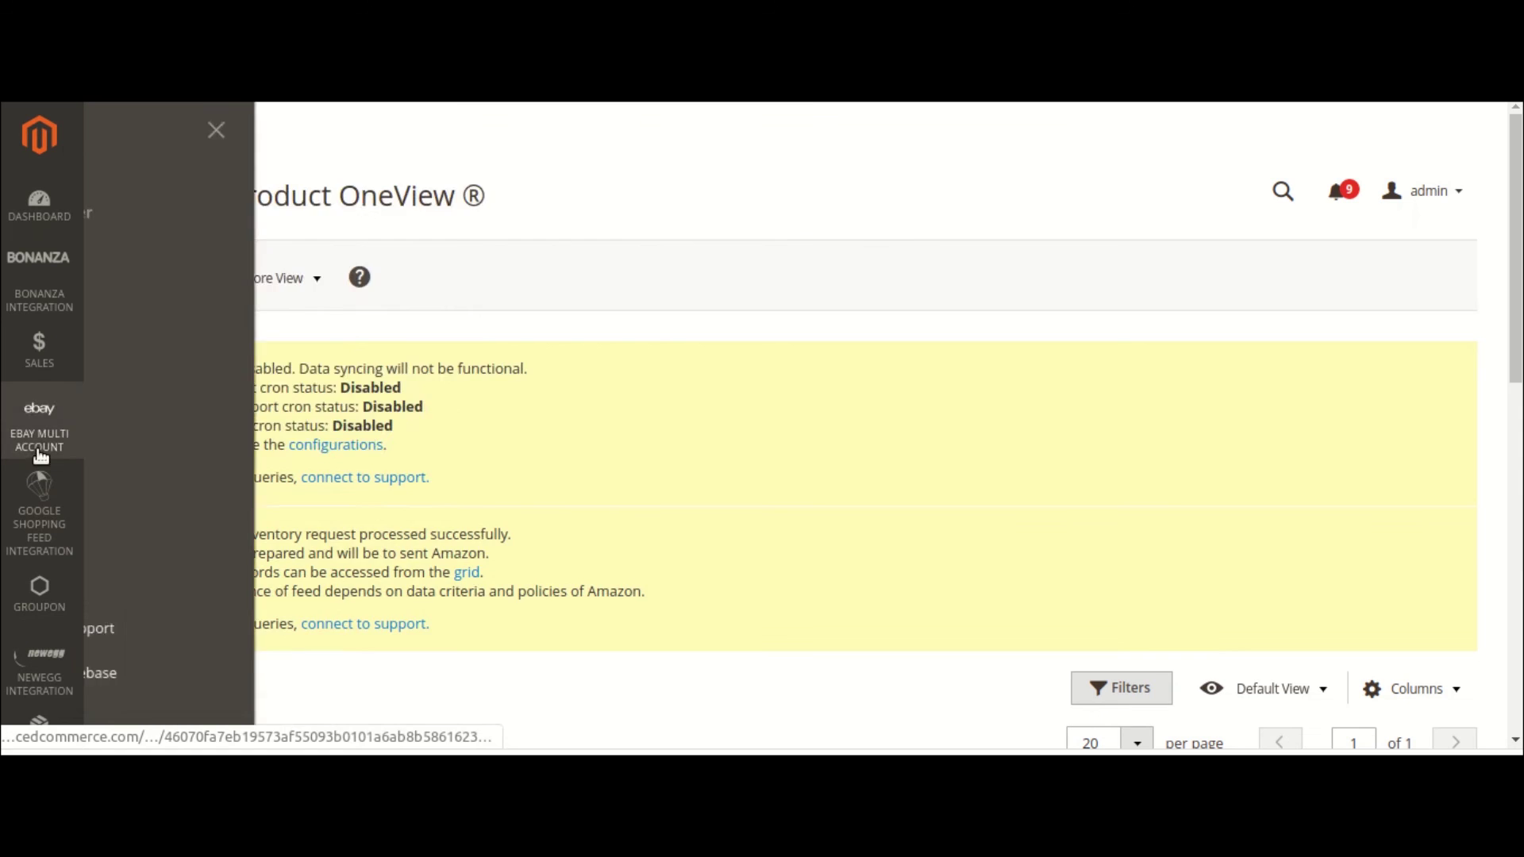
pyautogui.click(433, 261)
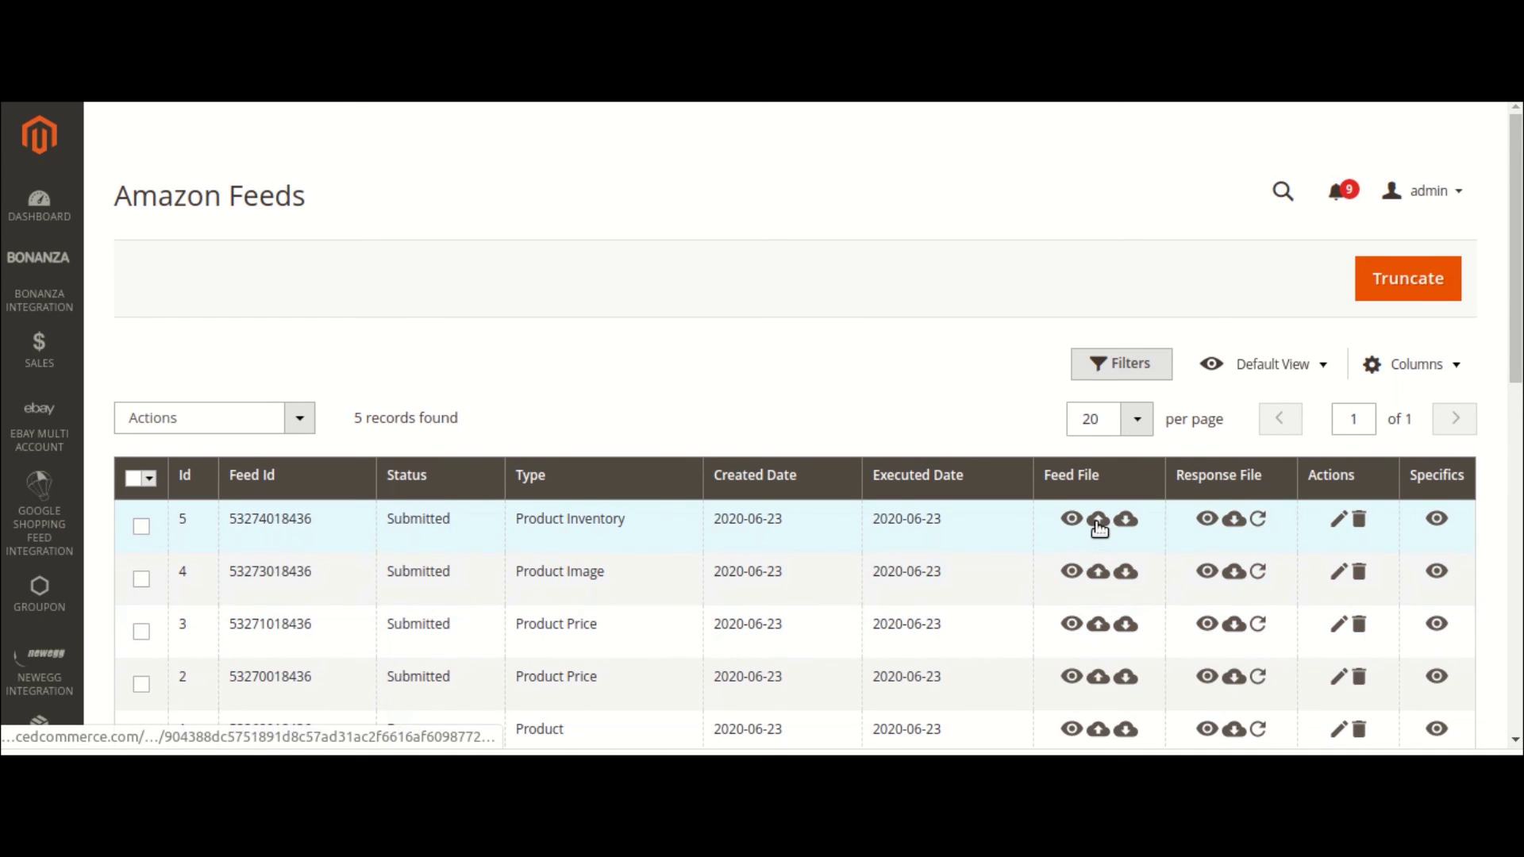
# Step: View the feed file of the Product Inventory feed, close it and resend that feed to Amazon
pyautogui.click(1072, 520)
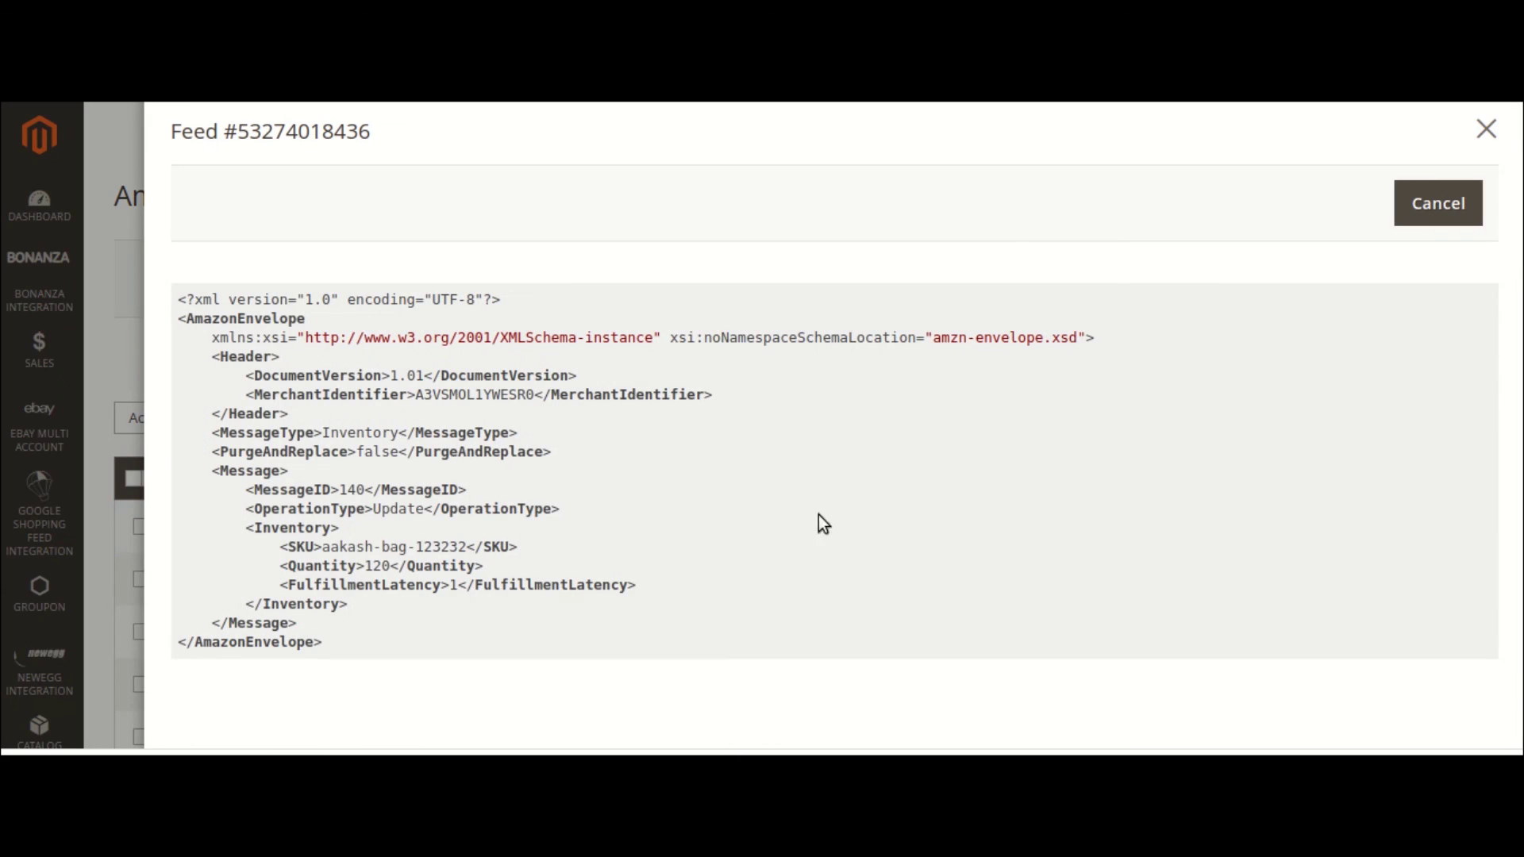
pyautogui.click(1497, 139)
pyautogui.click(1103, 521)
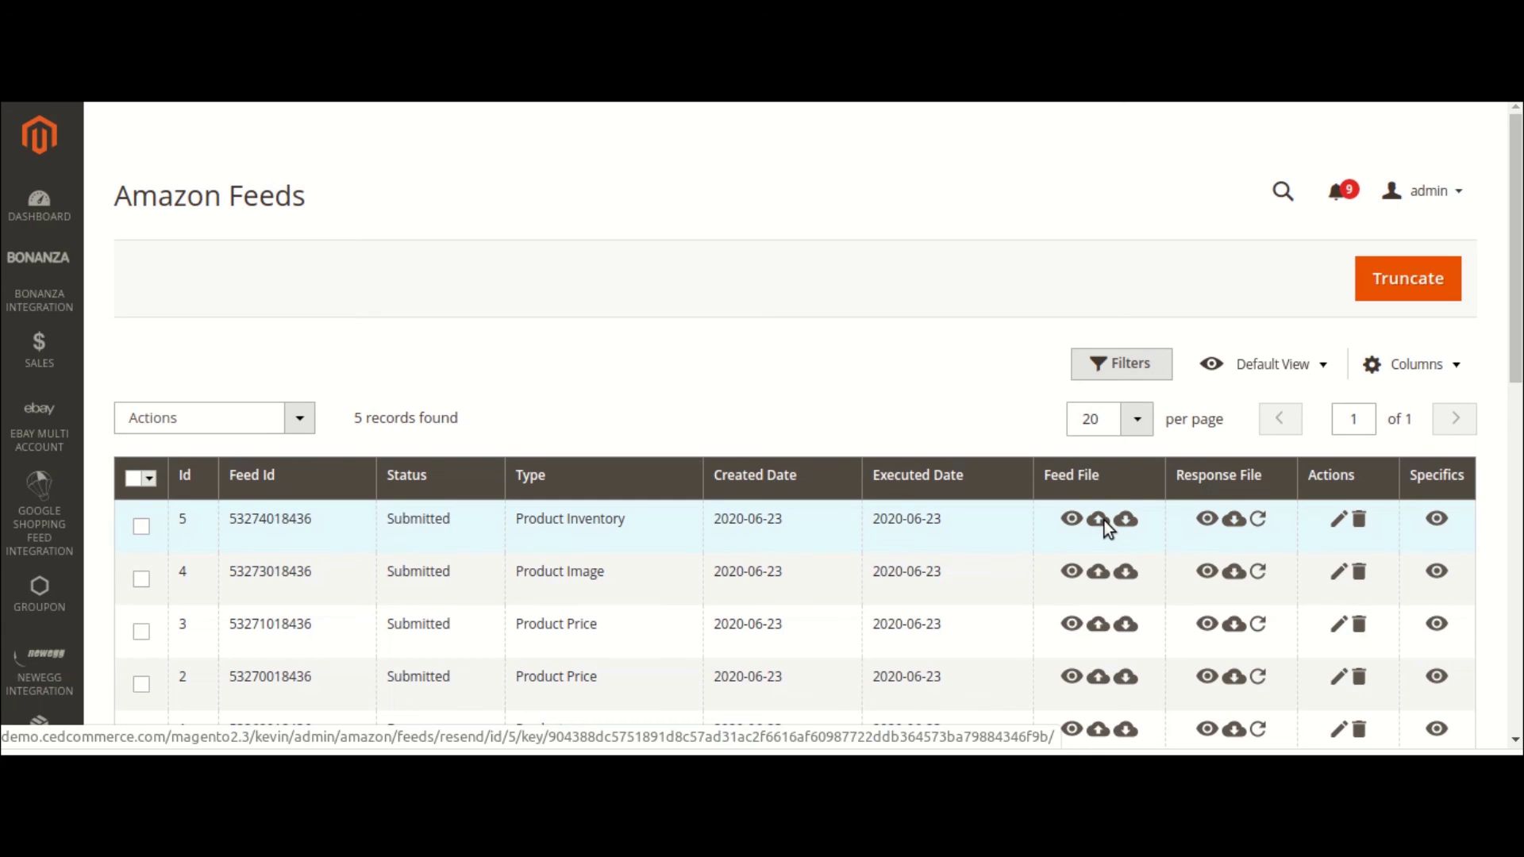
pyautogui.click(1103, 521)
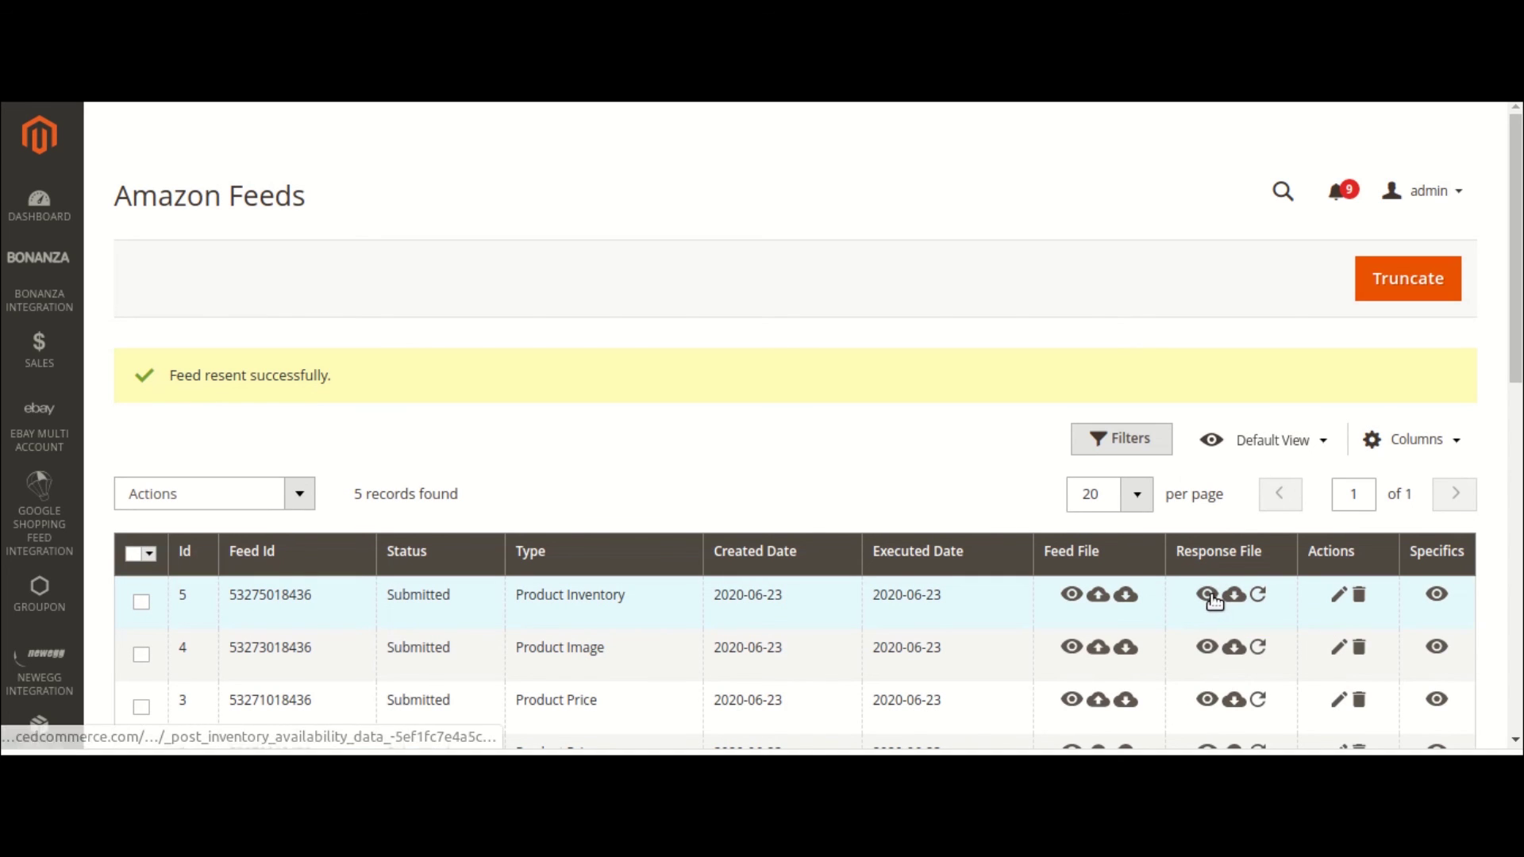
# Step: Sync the Product Inventory feed's response, view the response file and close it
pyautogui.click(1258, 597)
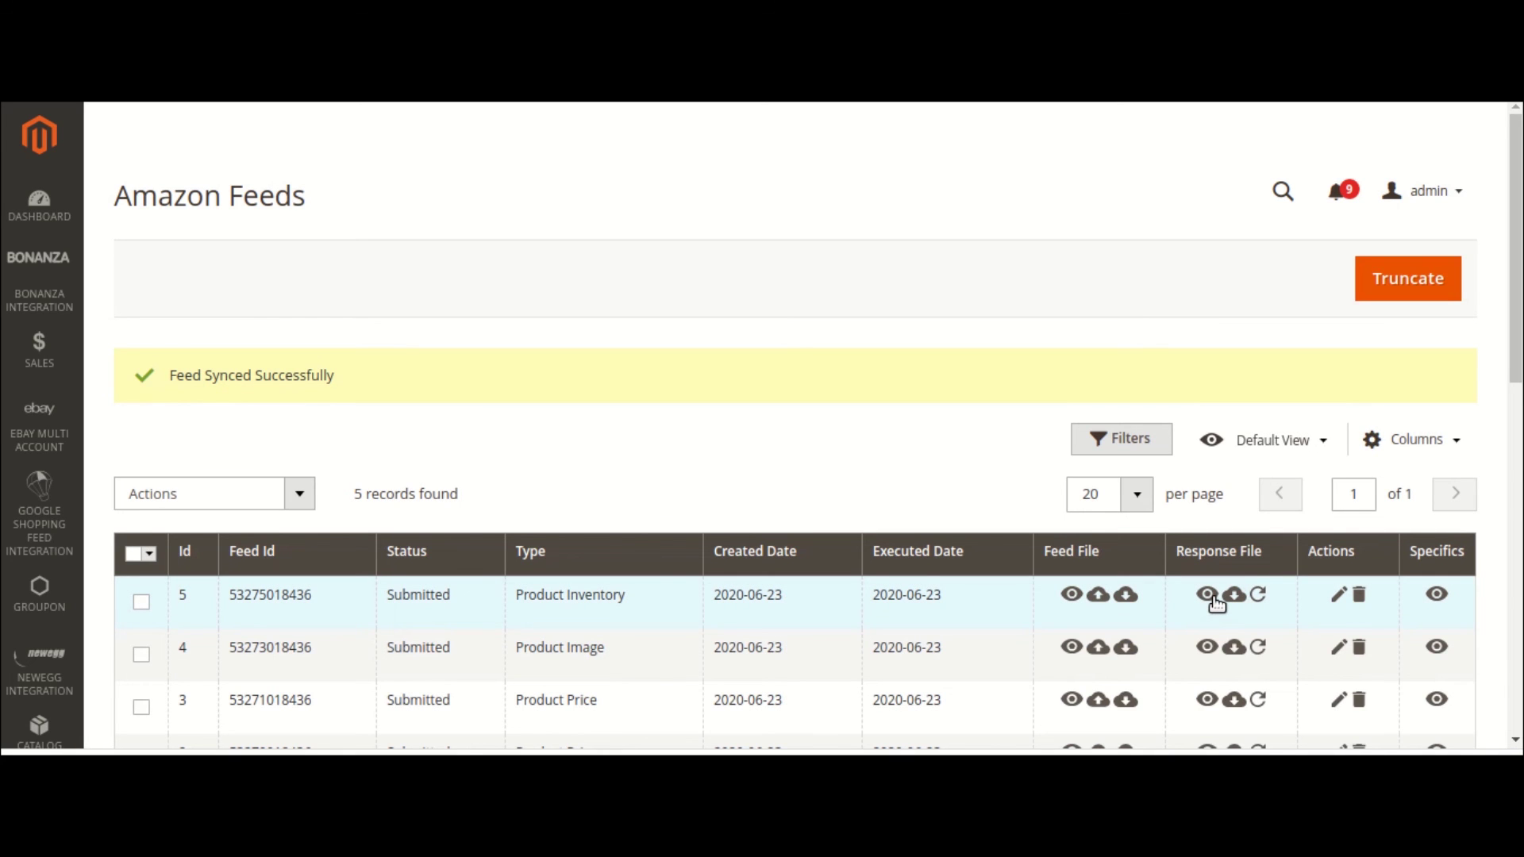
pyautogui.click(1208, 596)
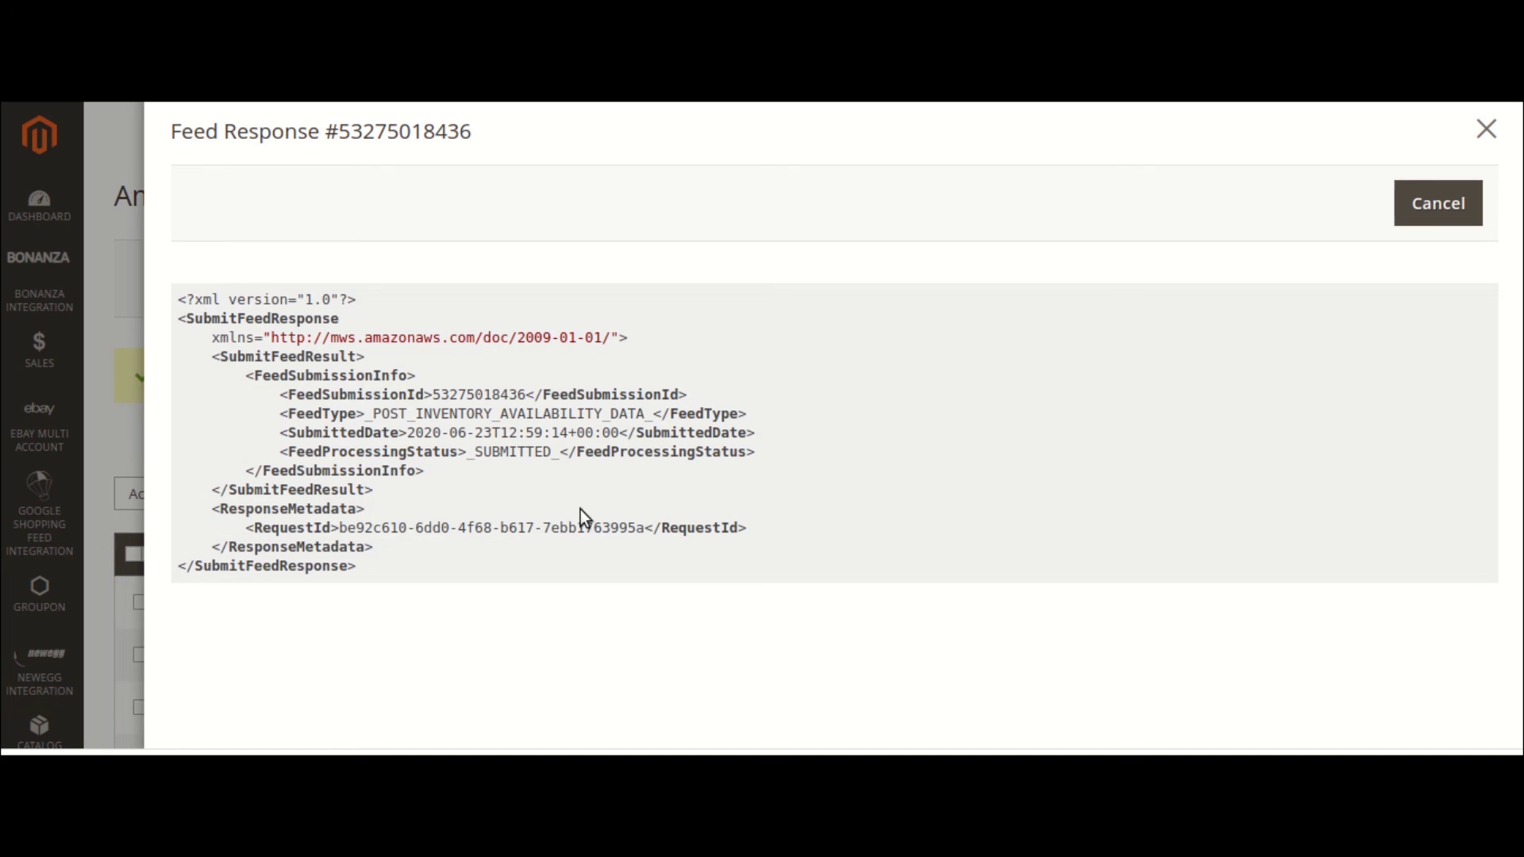
pyautogui.click(1488, 132)
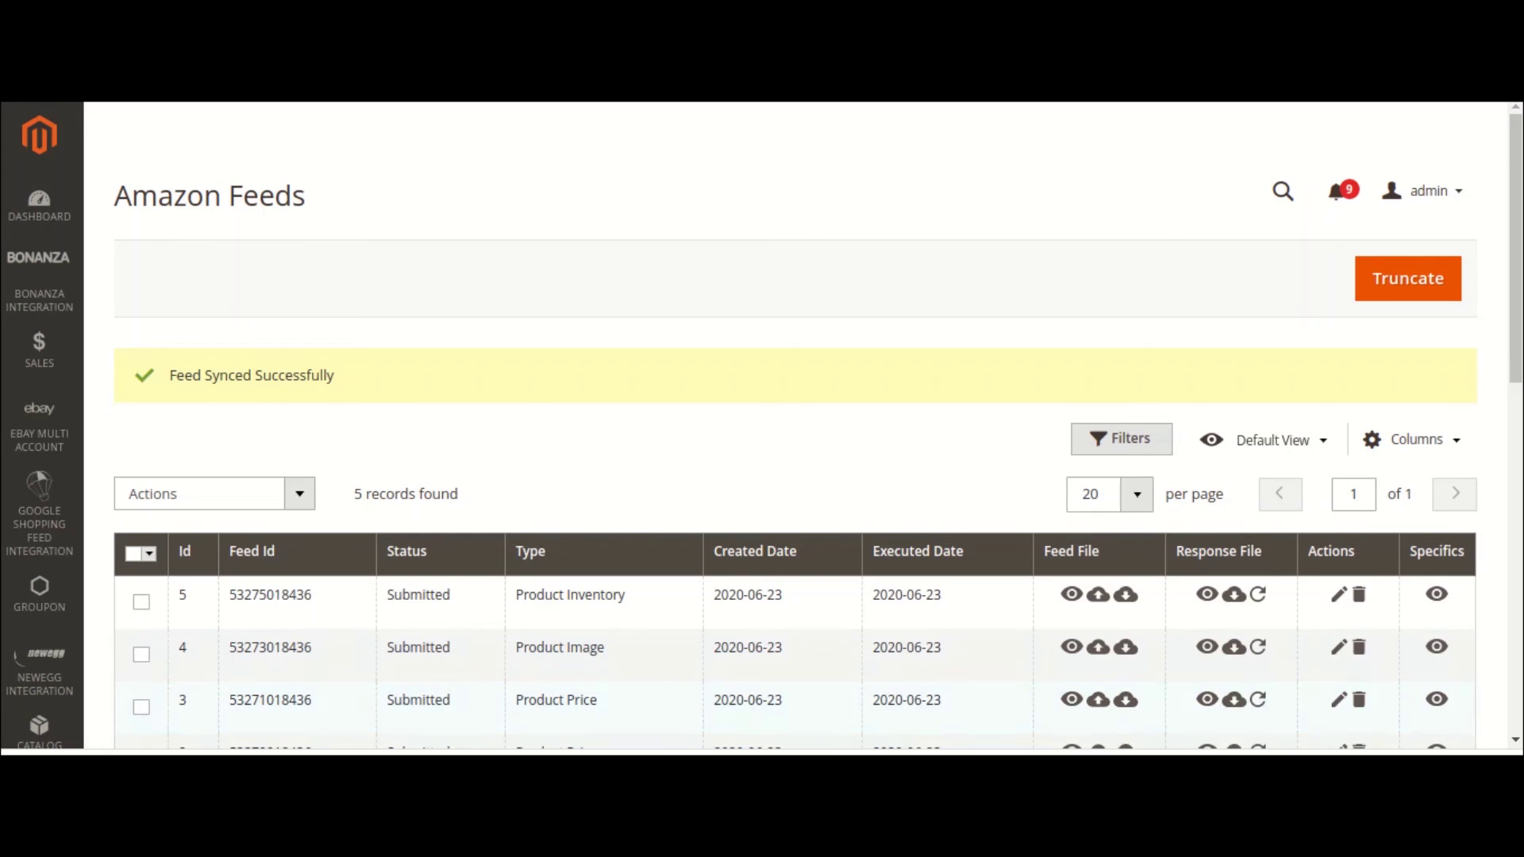
pyautogui.click(1313, 718)
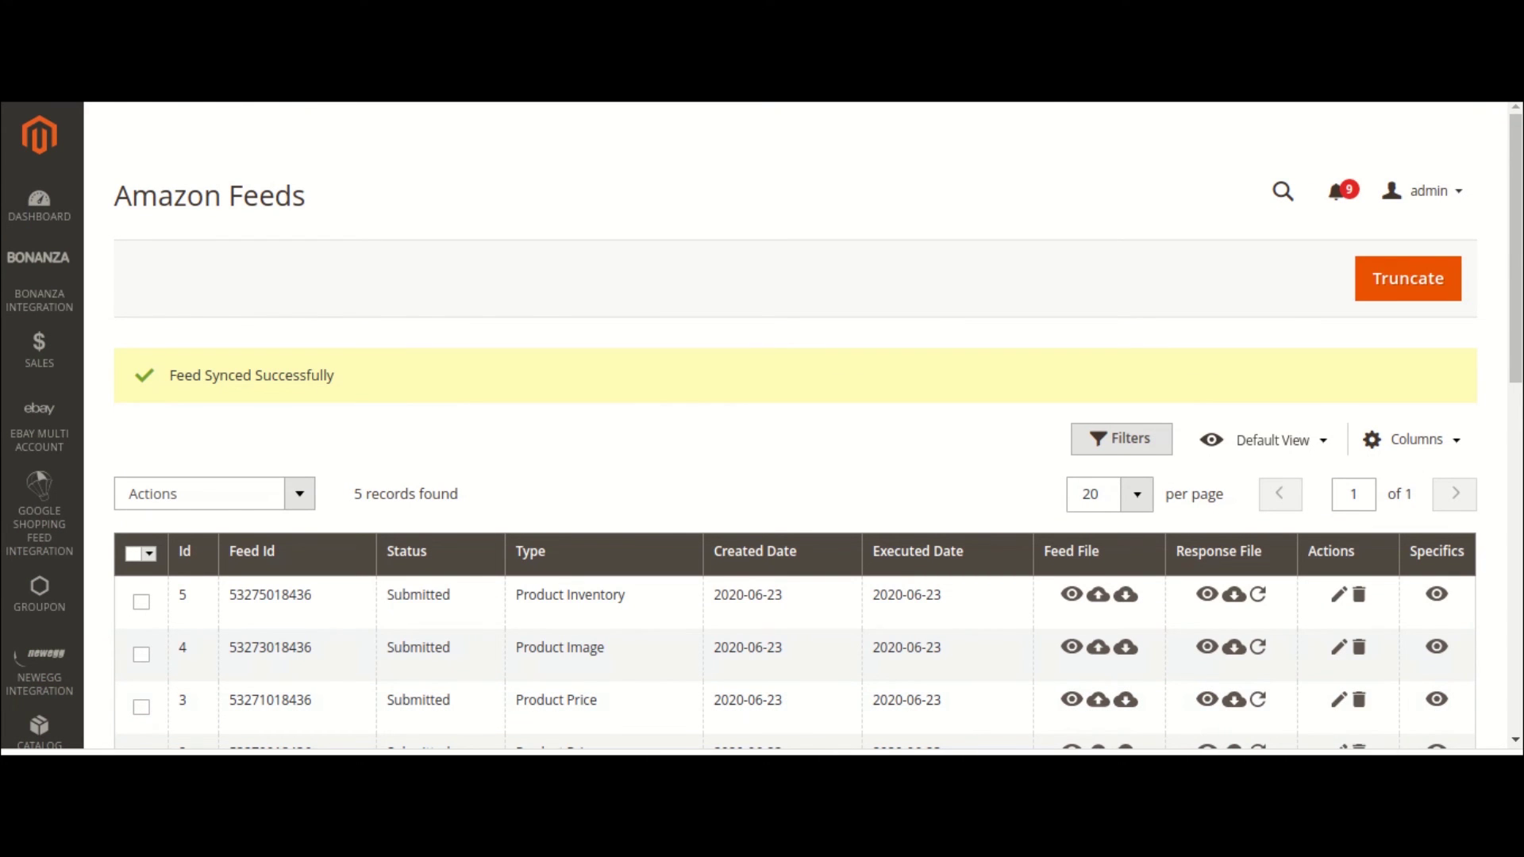